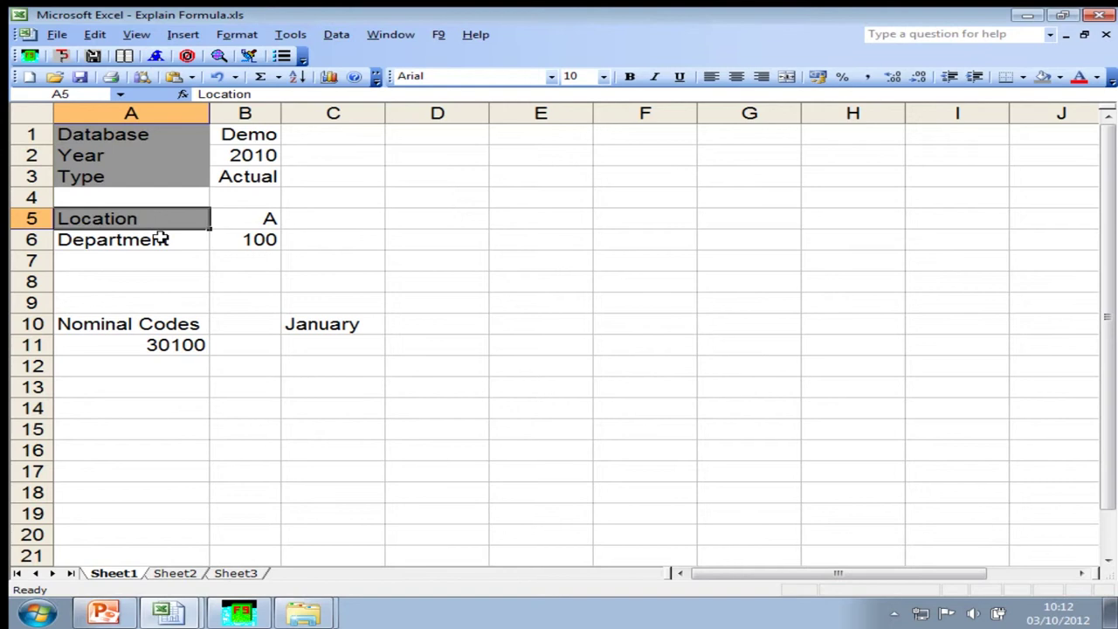
Shade the Department and Nominal Codes label cells with the same grey fill as the other labels
click(155, 239)
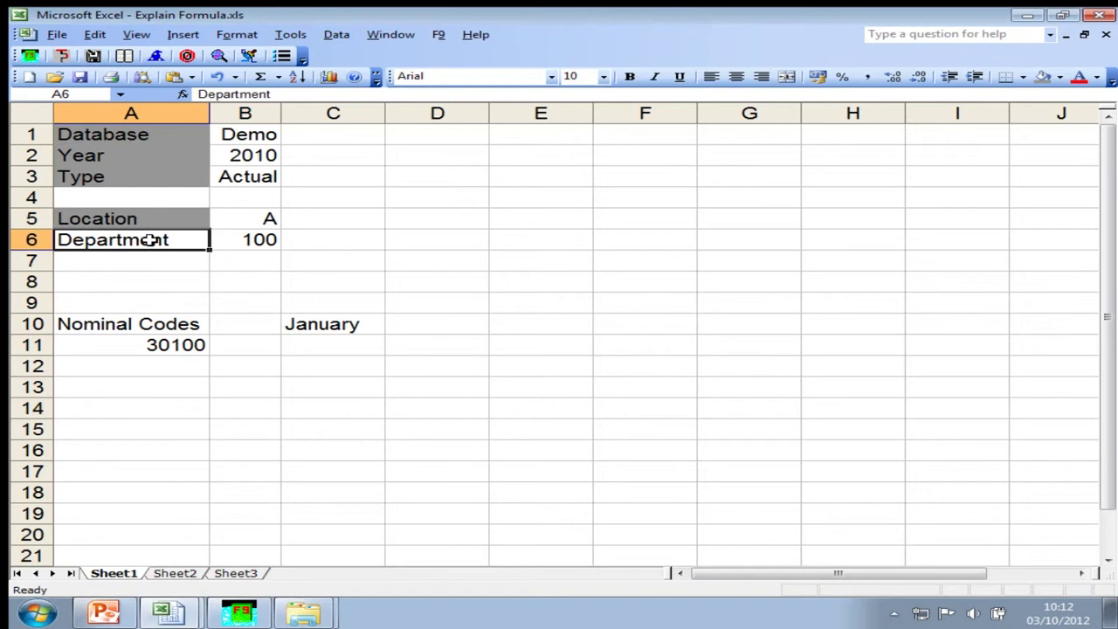
click(1042, 77)
click(79, 320)
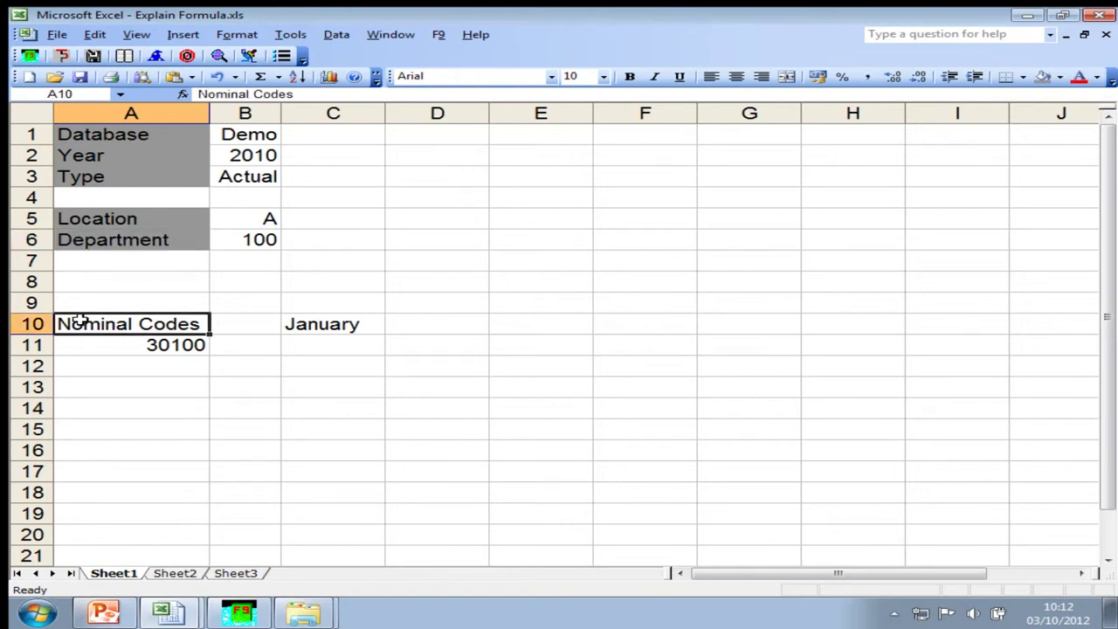
click(1042, 77)
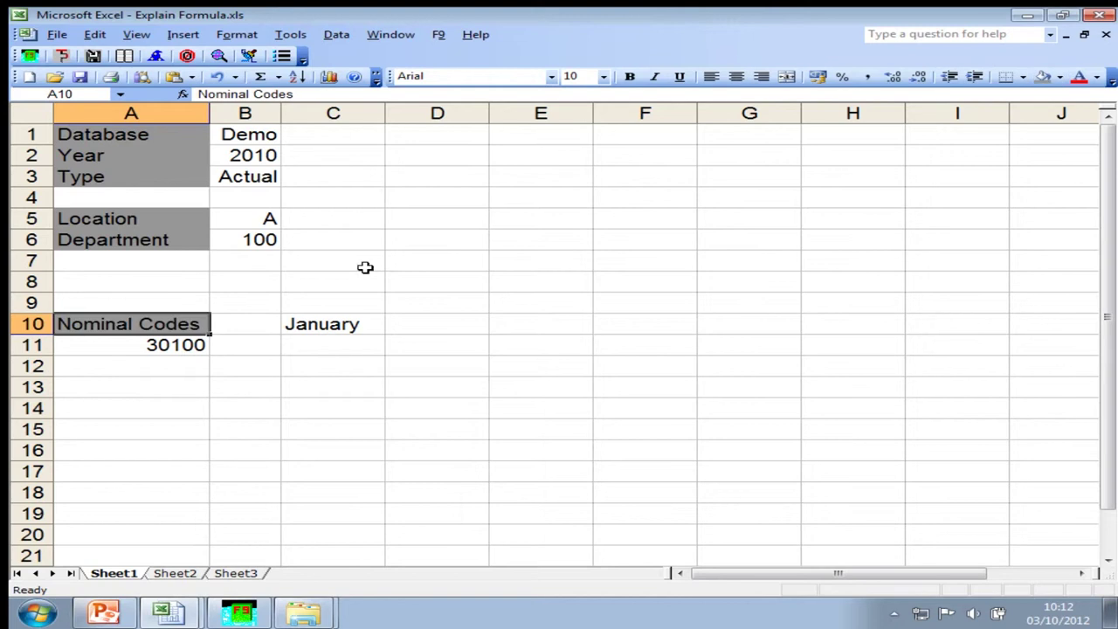
Begin a GL formula in C11 with the account argument BSPEC(B5,A11,B6), referencing the location, nominal code and department
click(189, 343)
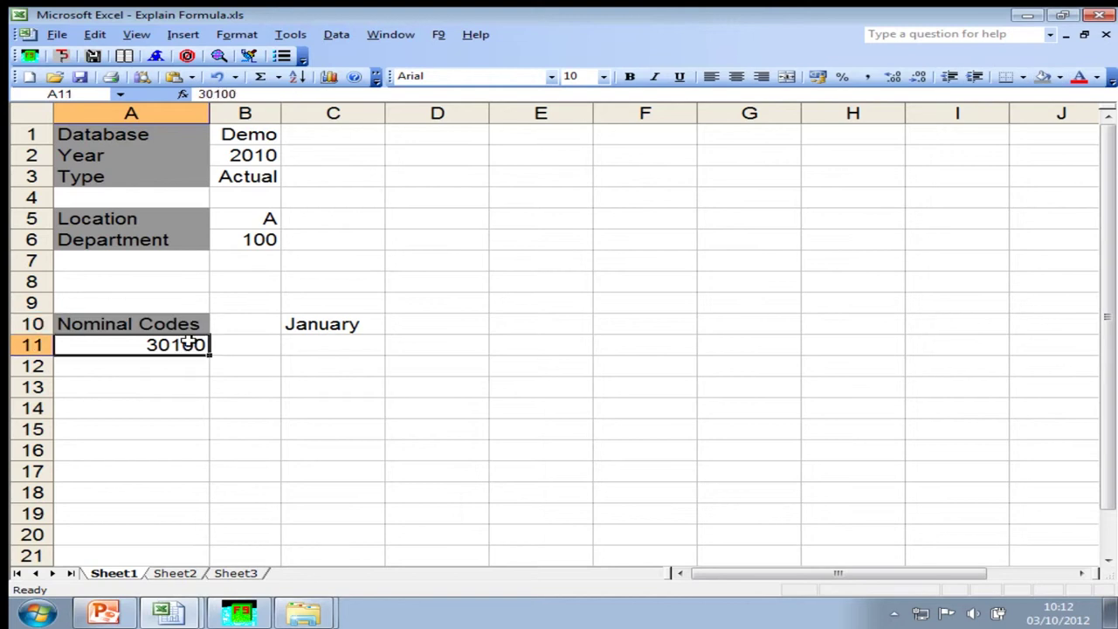
click(325, 321)
click(327, 342)
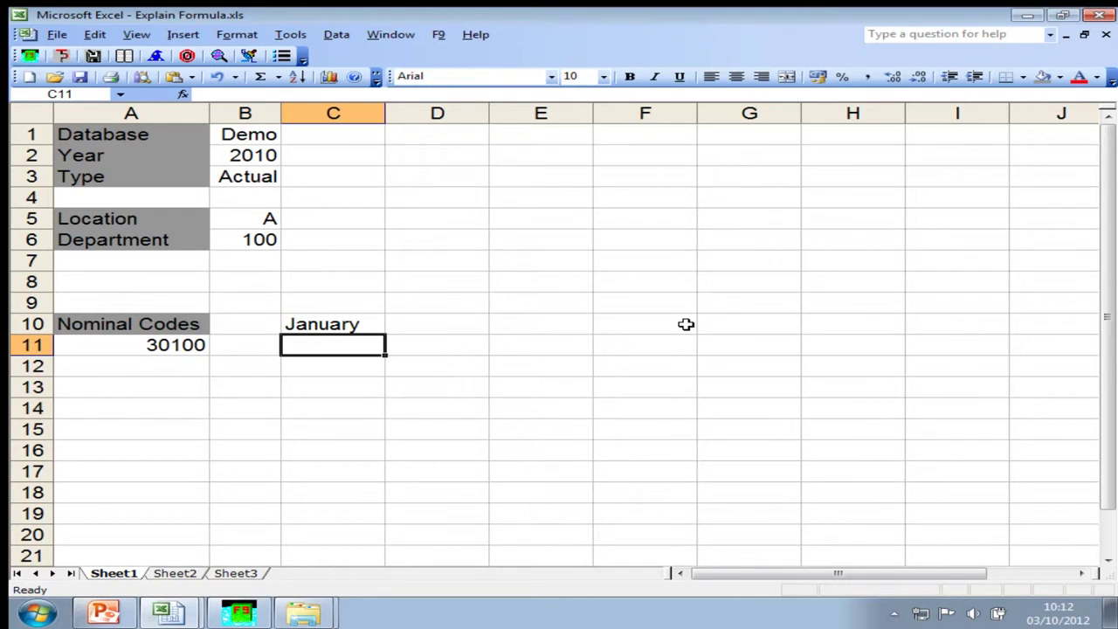
text(=)
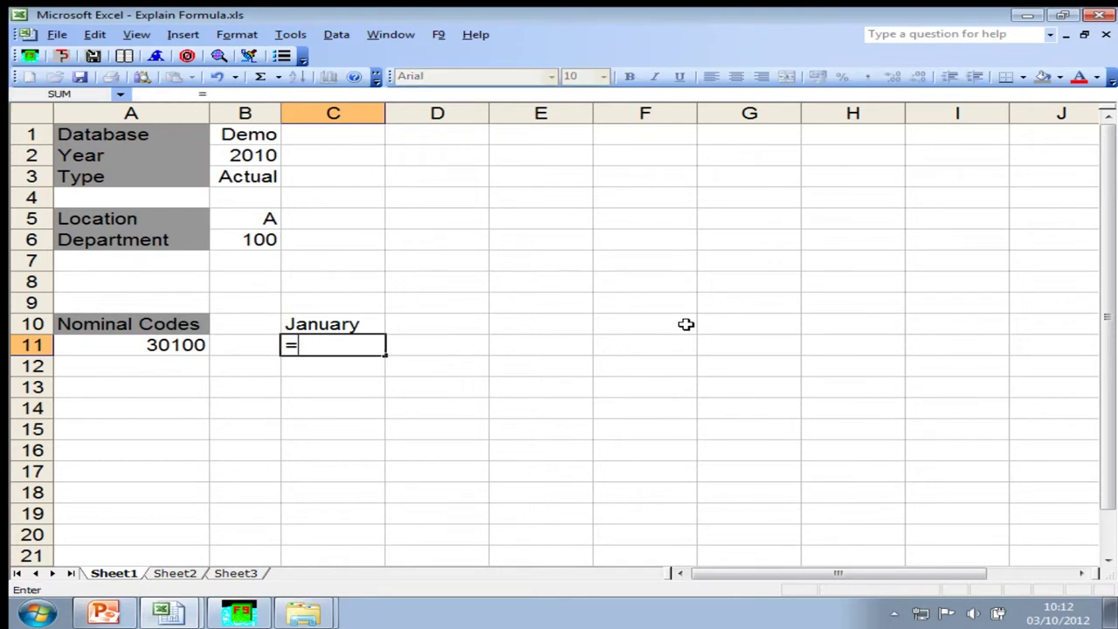
text(GL(B)
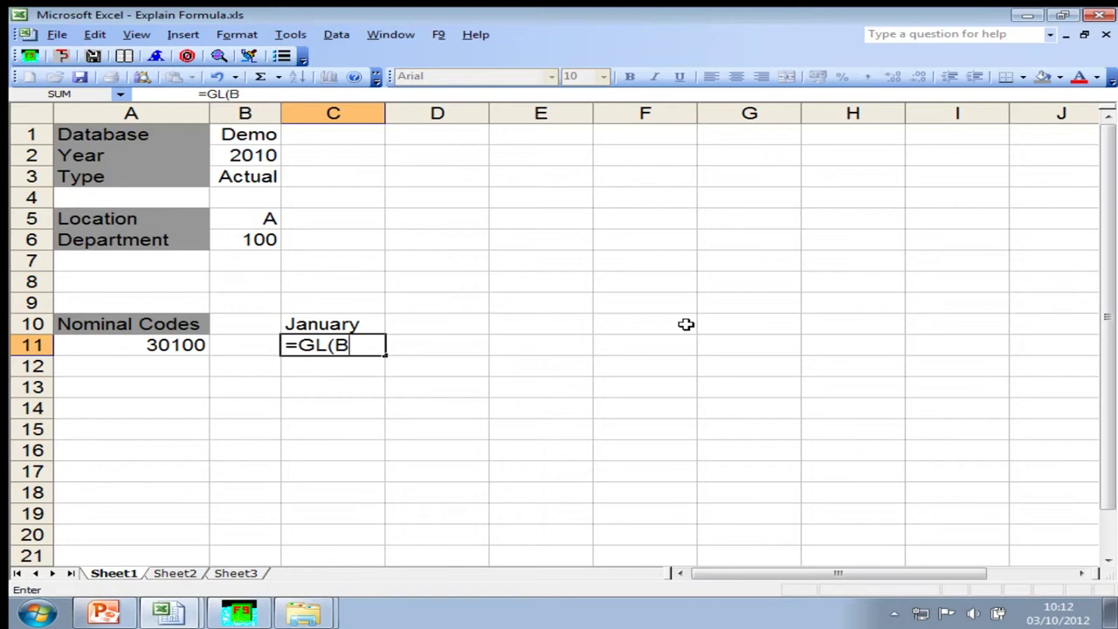
text(SPEC)
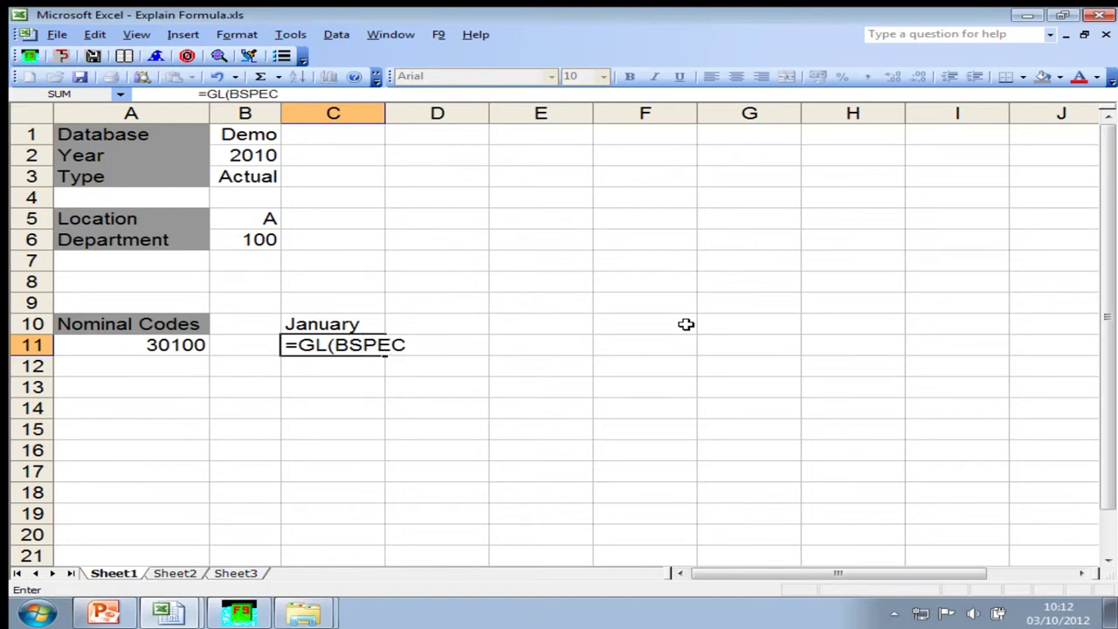
text(()
click(231, 219)
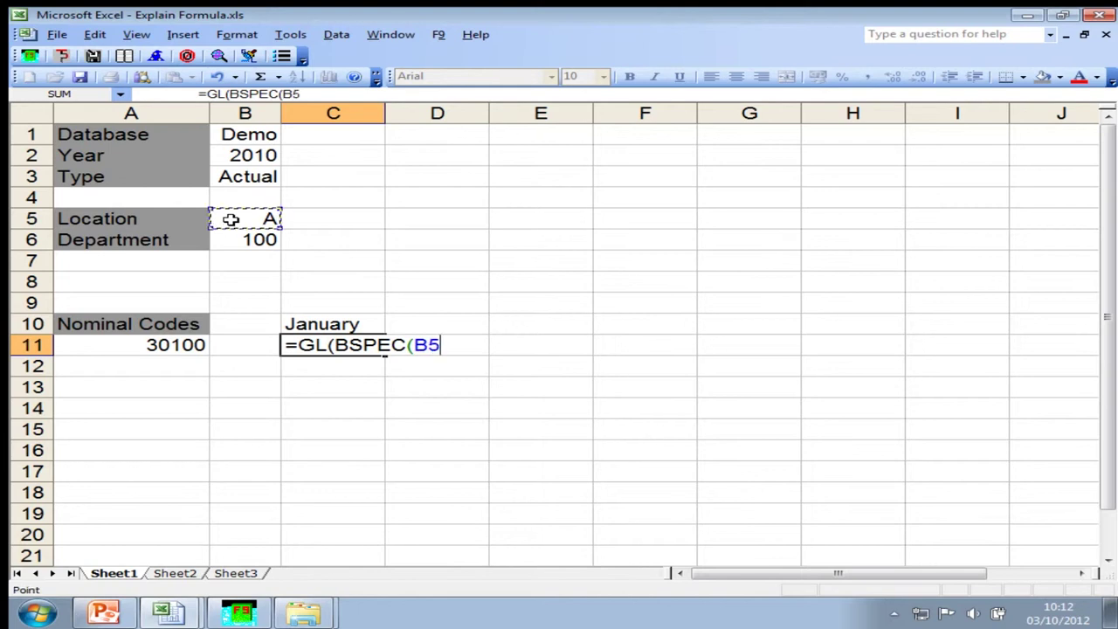
text(,)
click(174, 344)
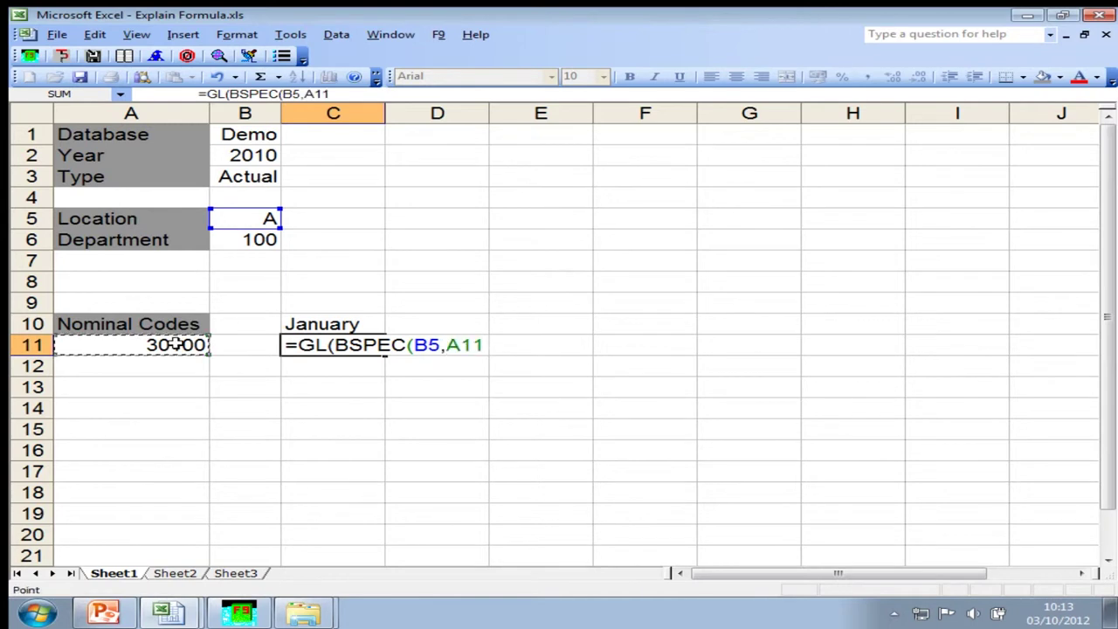
text(,)
click(263, 239)
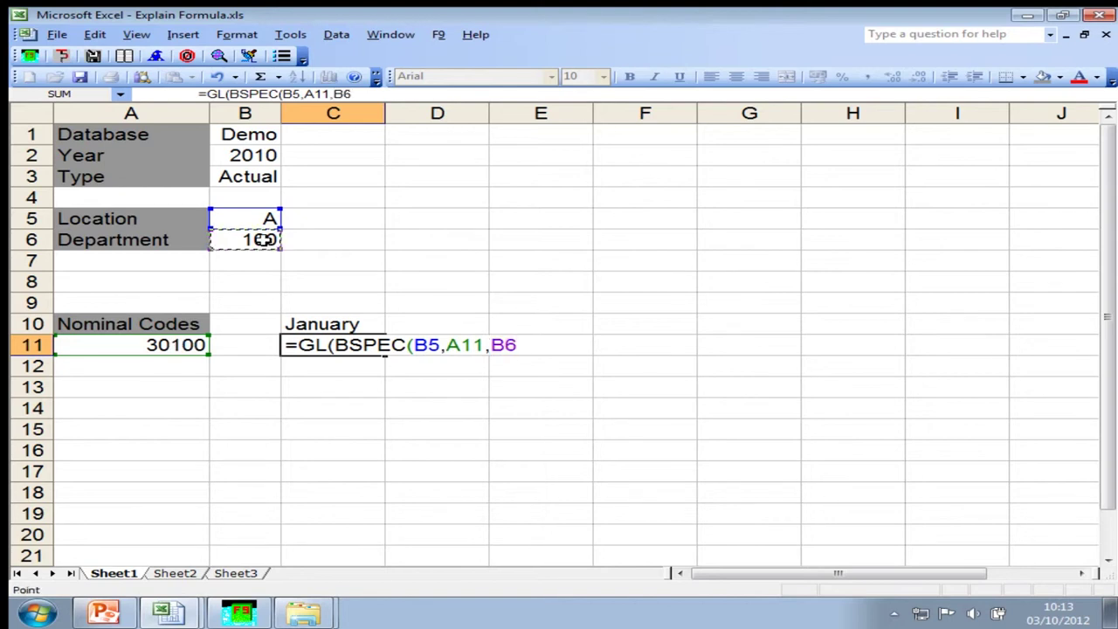
text())
Complete the C11 formula with the period C10, database B1, year B2 and type B3, and enter it
text(,)
click(325, 323)
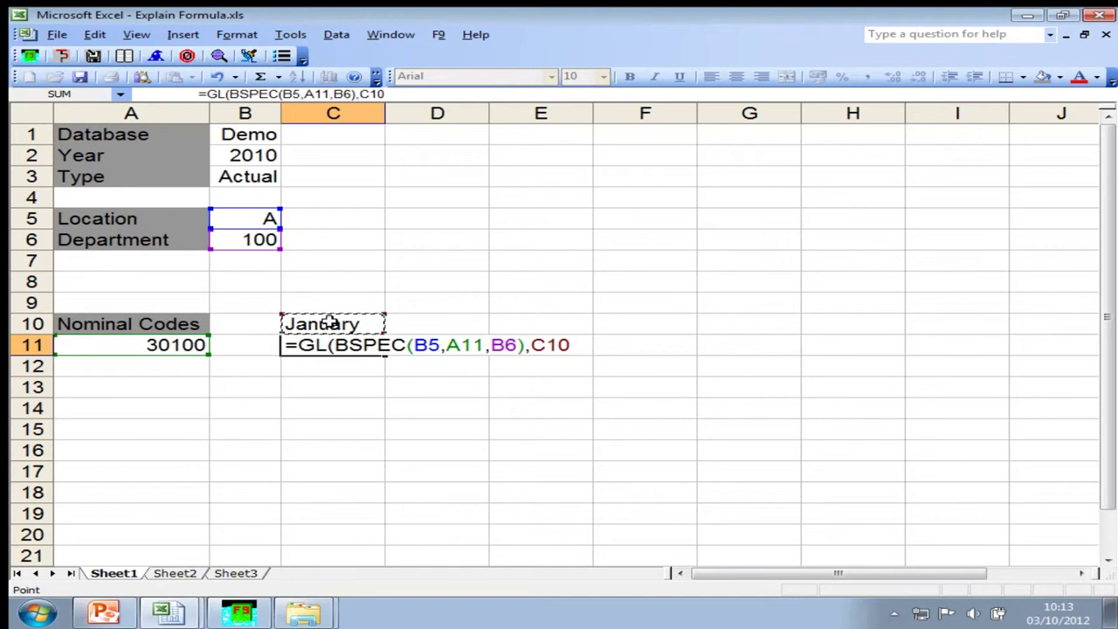
text(,)
click(250, 137)
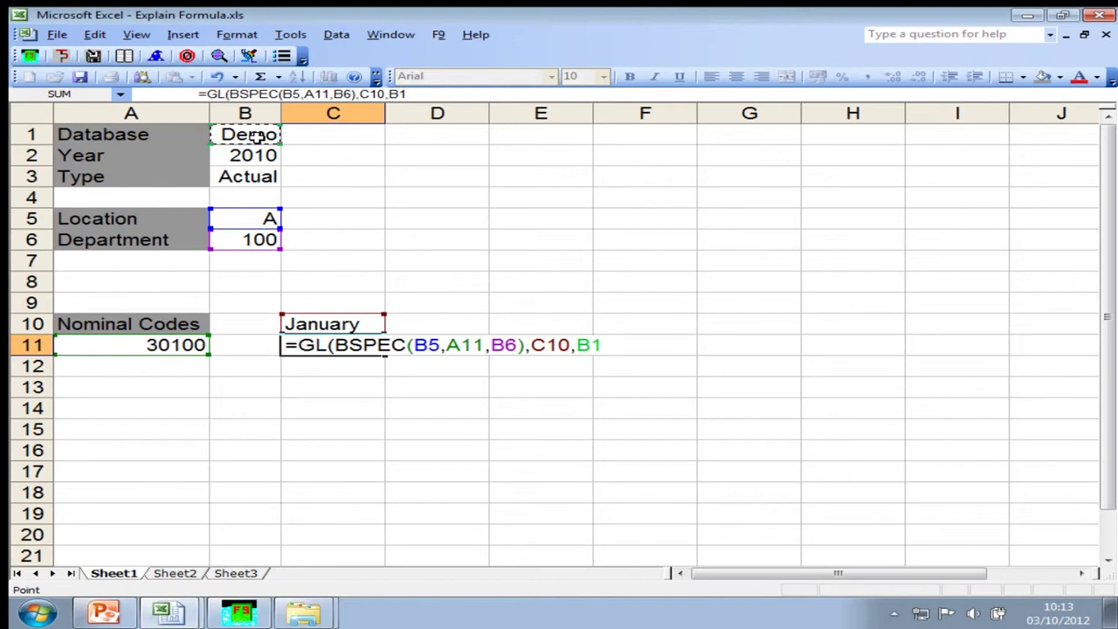
text(,)
click(264, 157)
text(,)
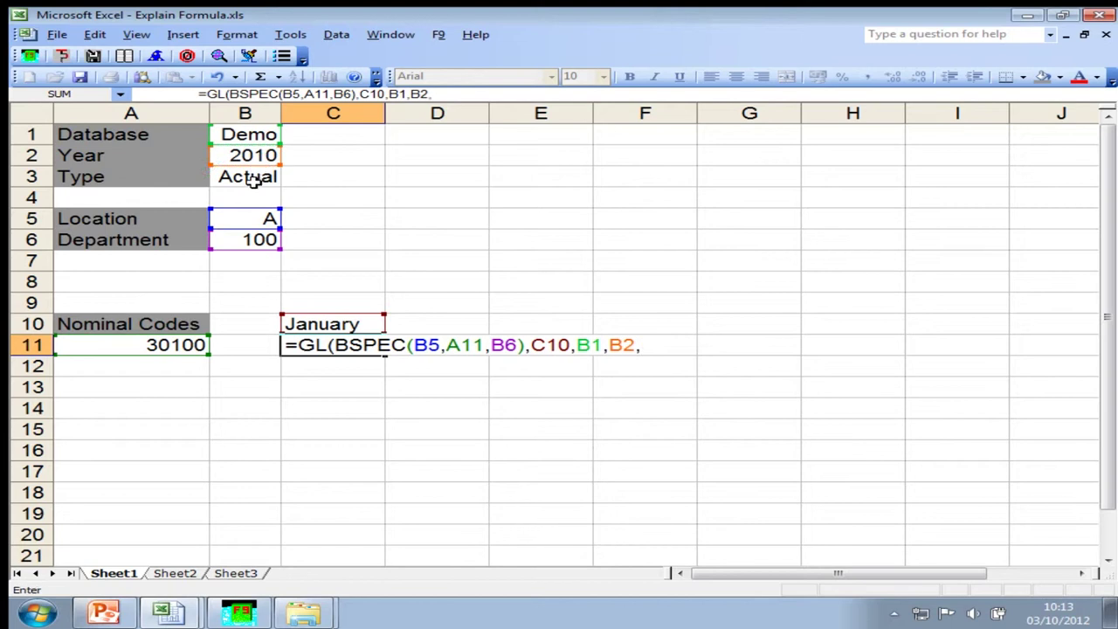
click(252, 178)
text())
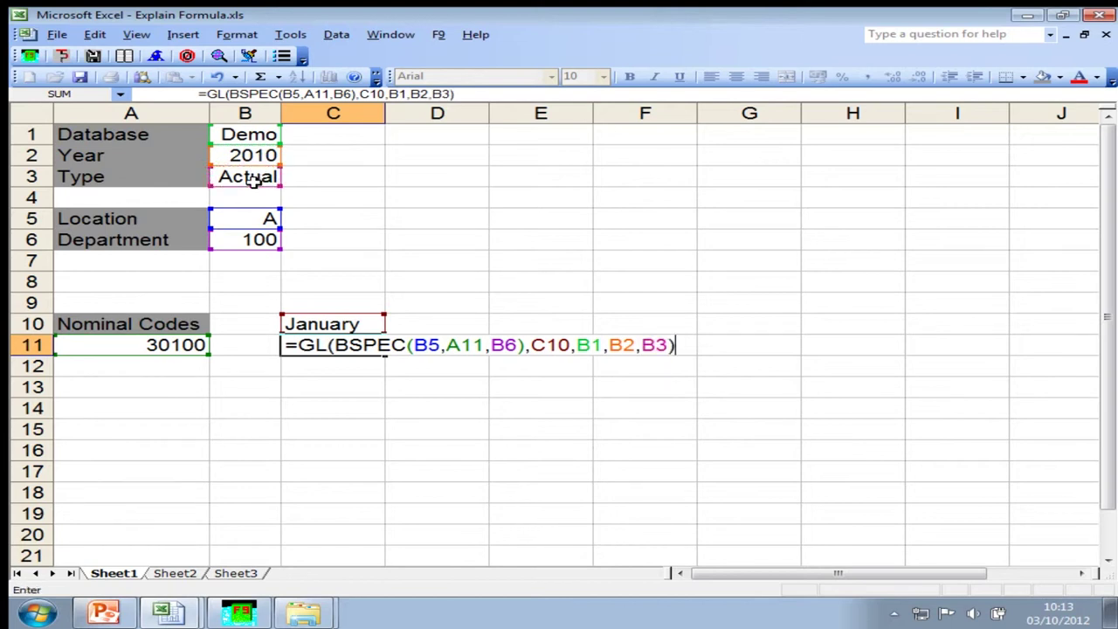
key(Return)
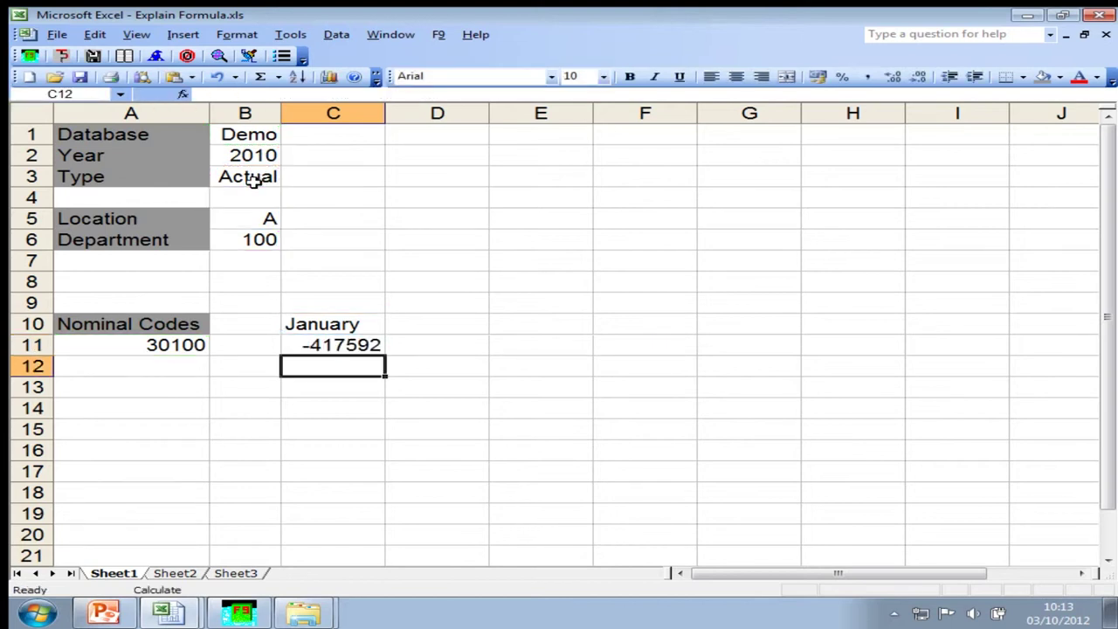
Set the Year parameter in B2 to 2009 and check the formula cell C11
click(320, 345)
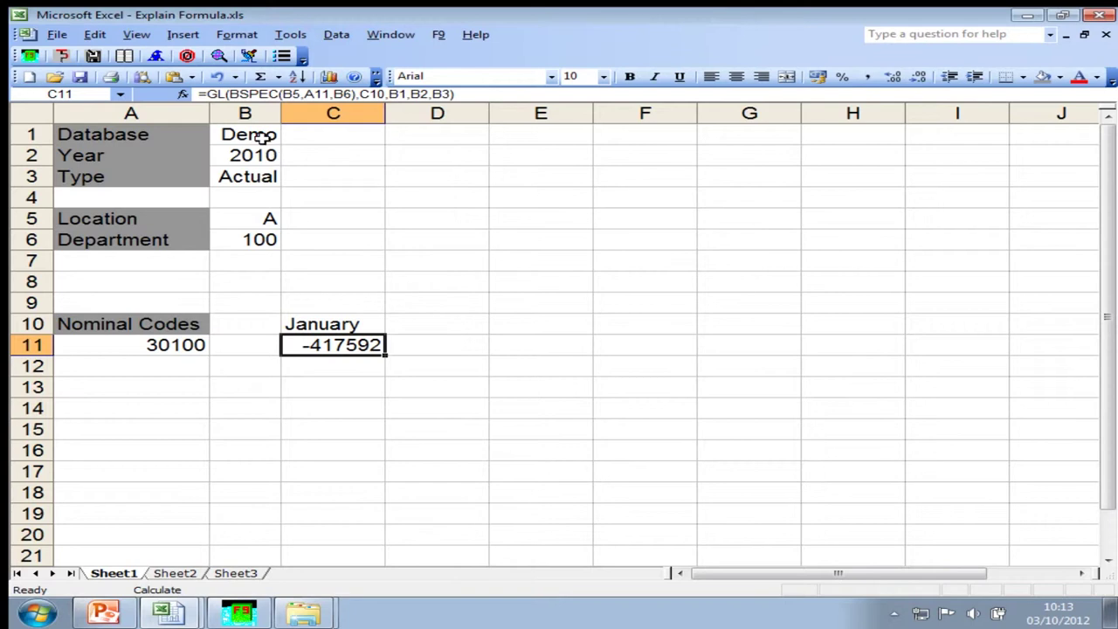
drag(262, 138, 271, 249)
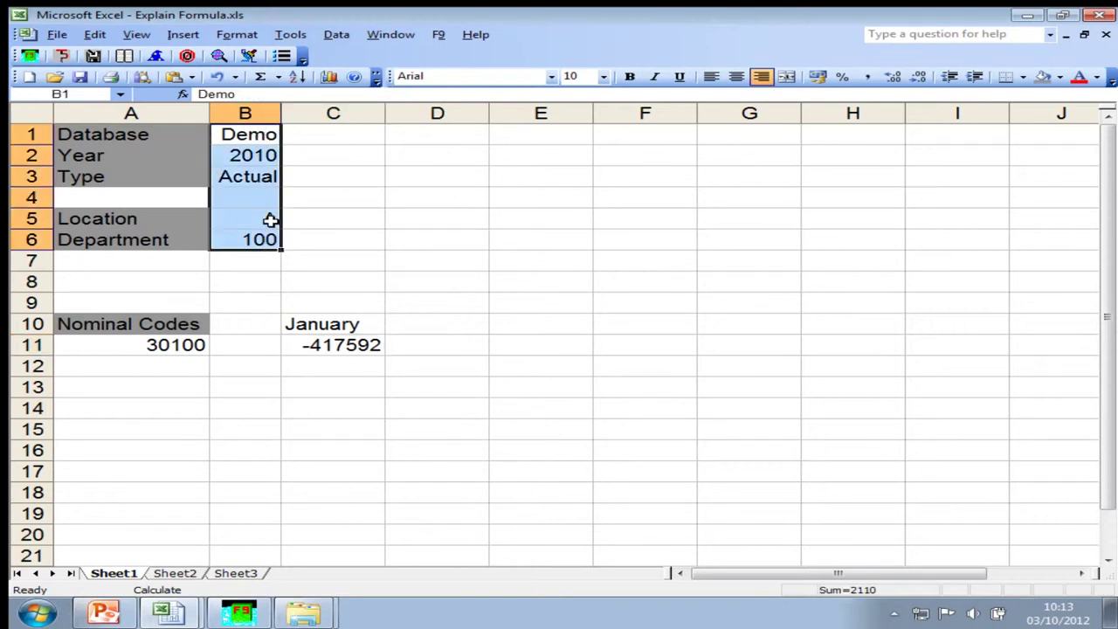
click(263, 131)
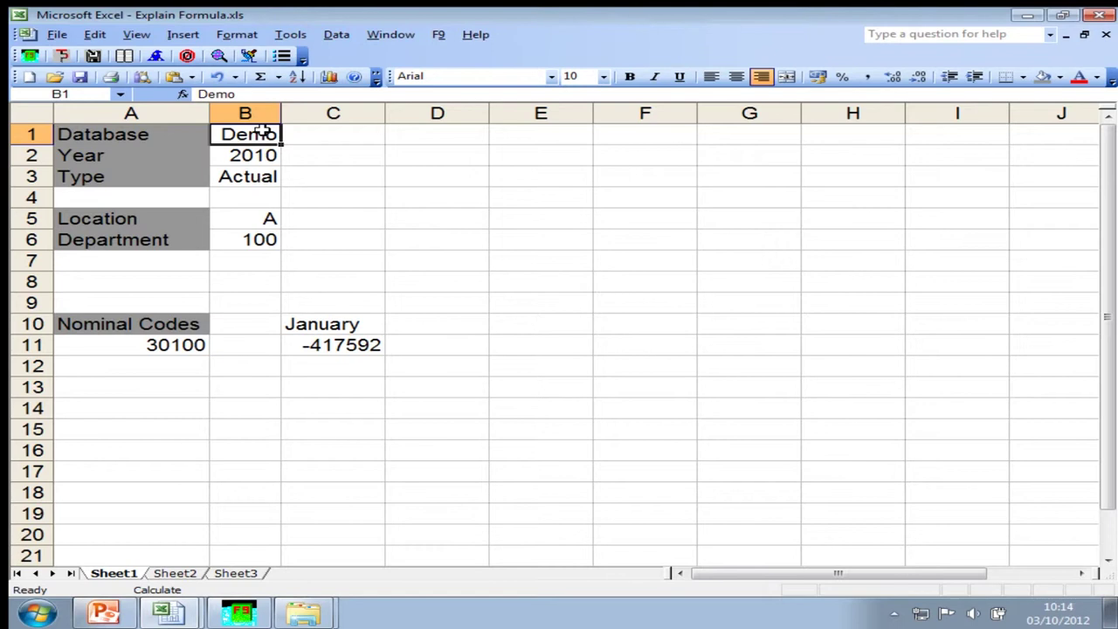
click(330, 344)
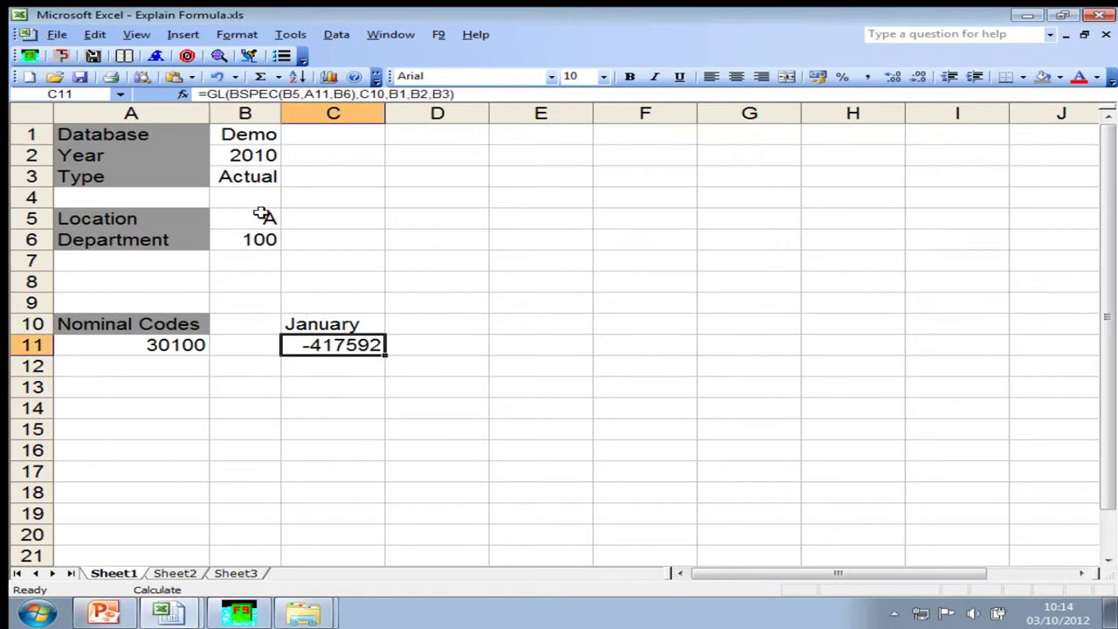
click(248, 156)
text(2009)
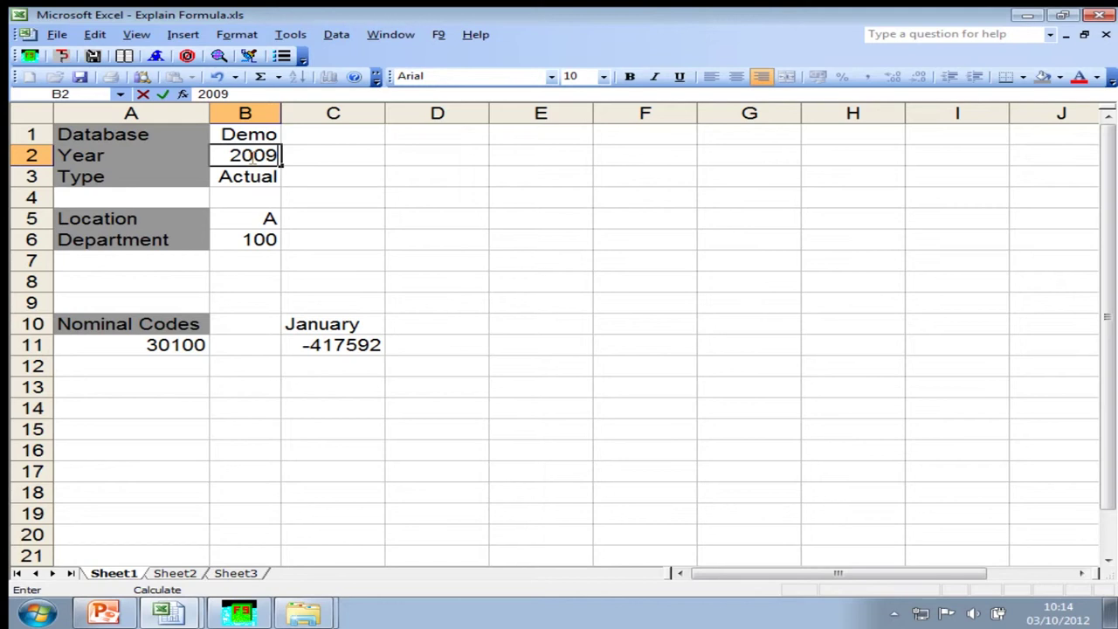
key(Return)
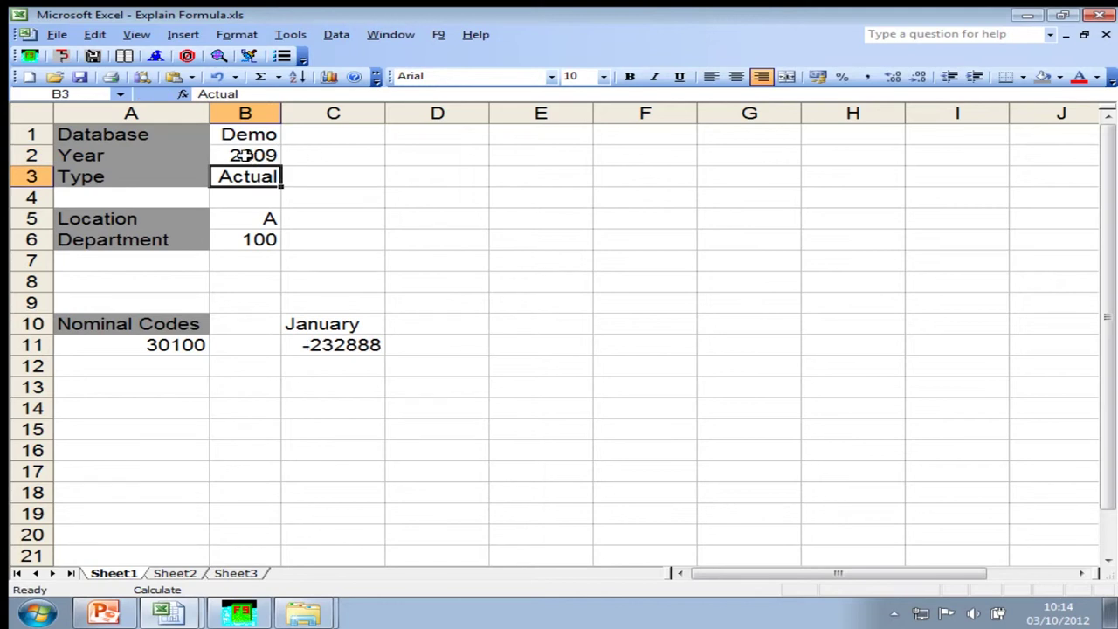
click(254, 154)
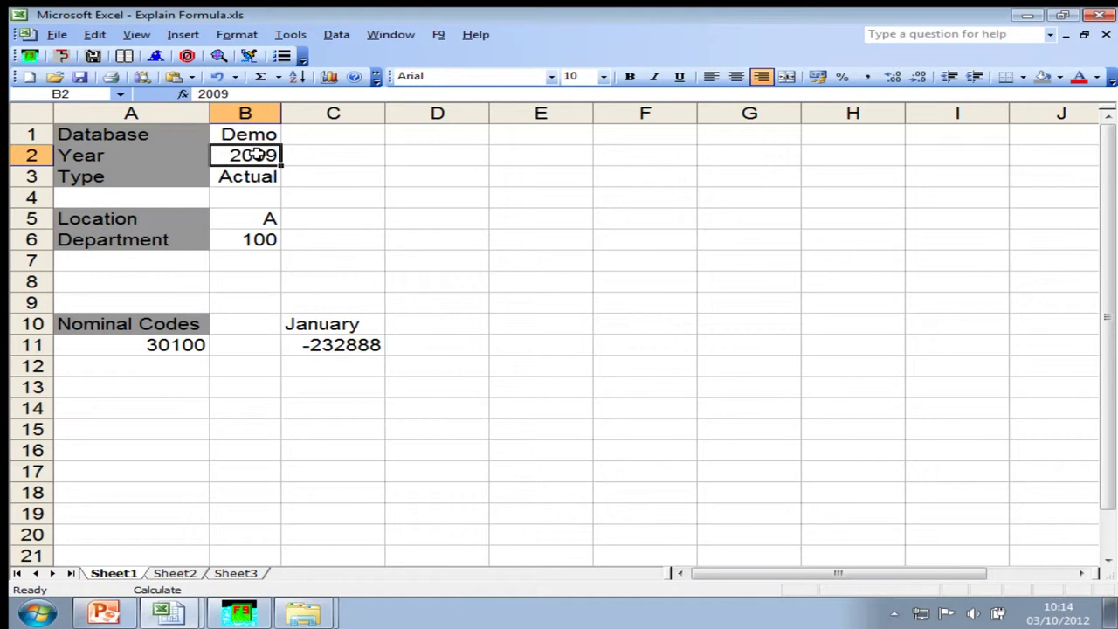
click(335, 346)
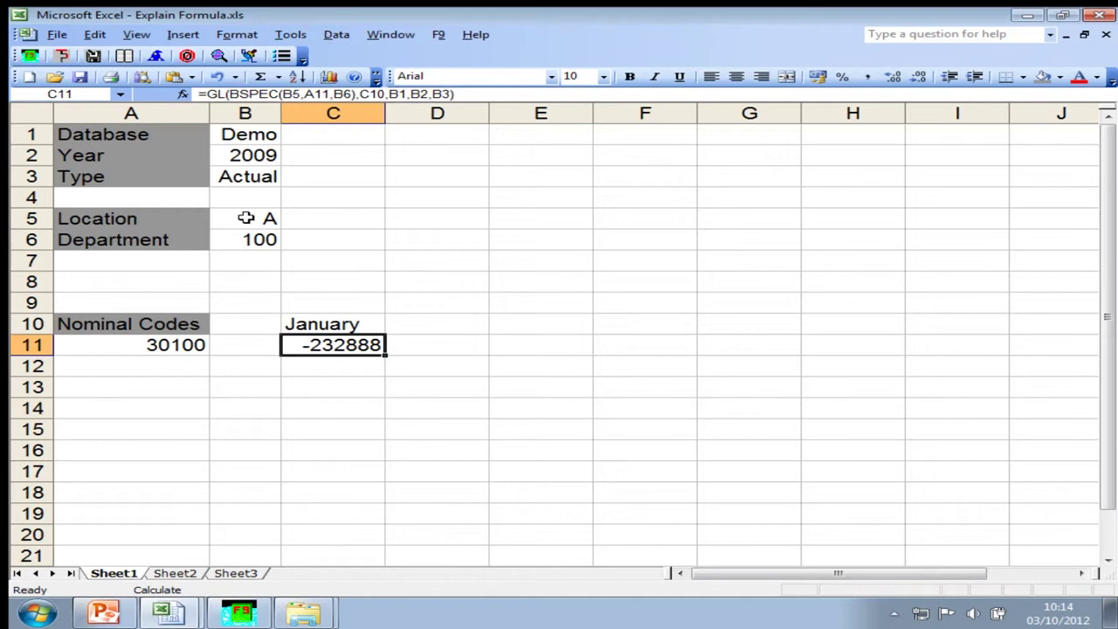
Set the Location parameter in B5 to B and check the January balance in C11
click(245, 218)
text(B)
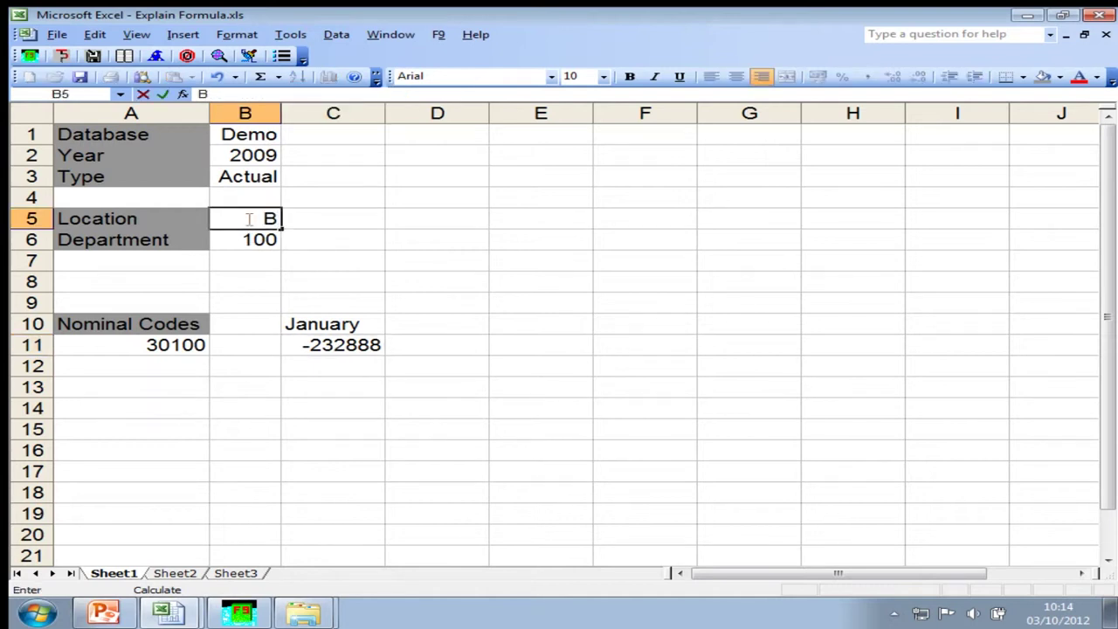
key(Return)
click(349, 345)
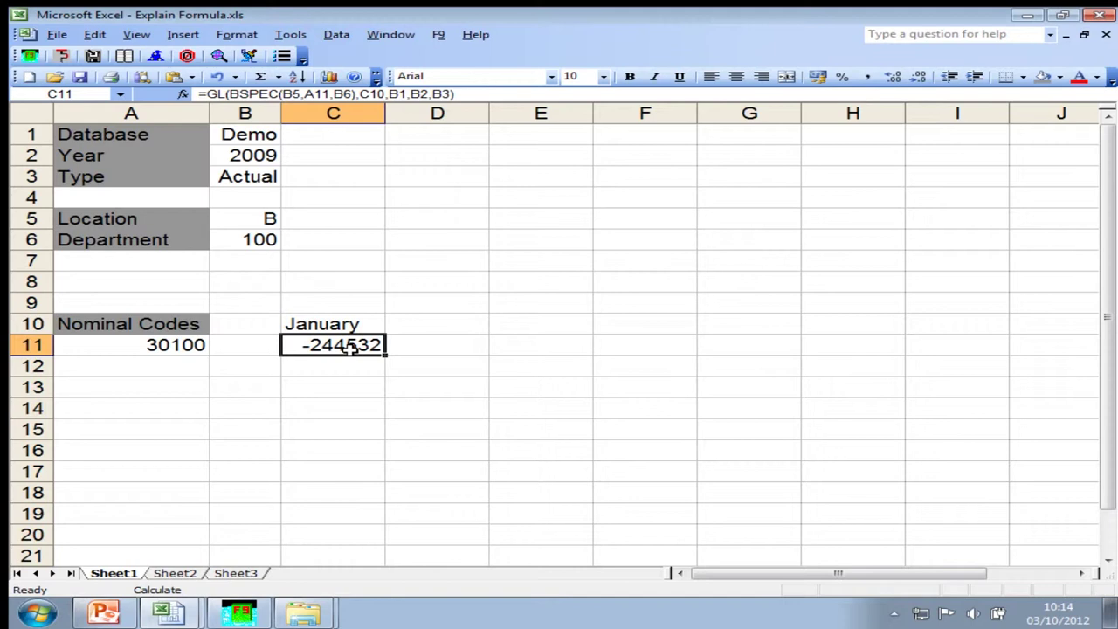
click(183, 363)
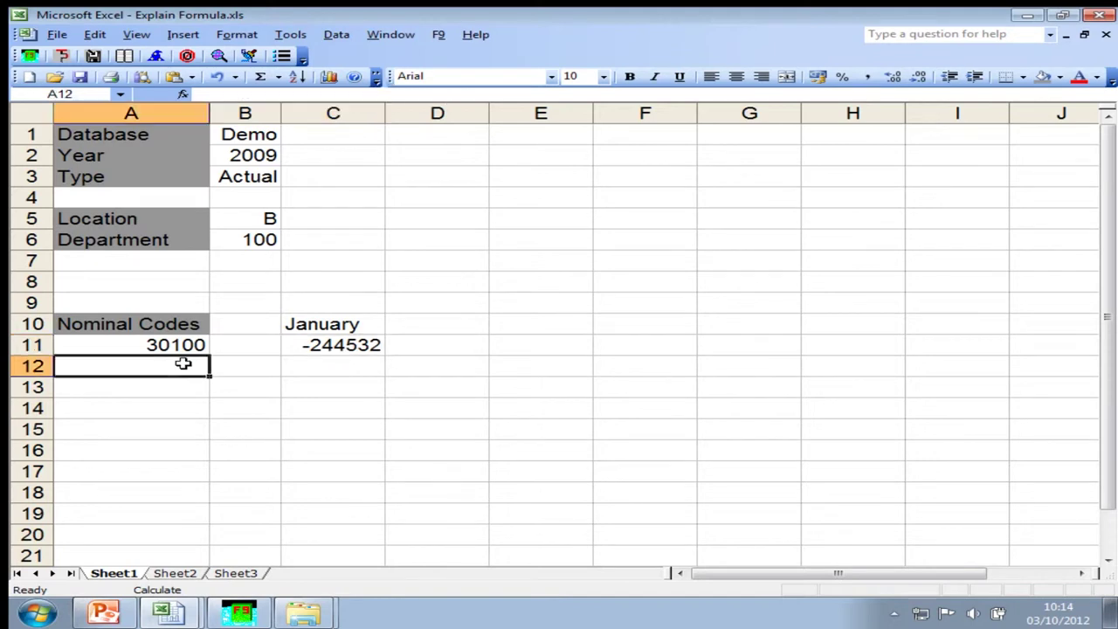
click(347, 339)
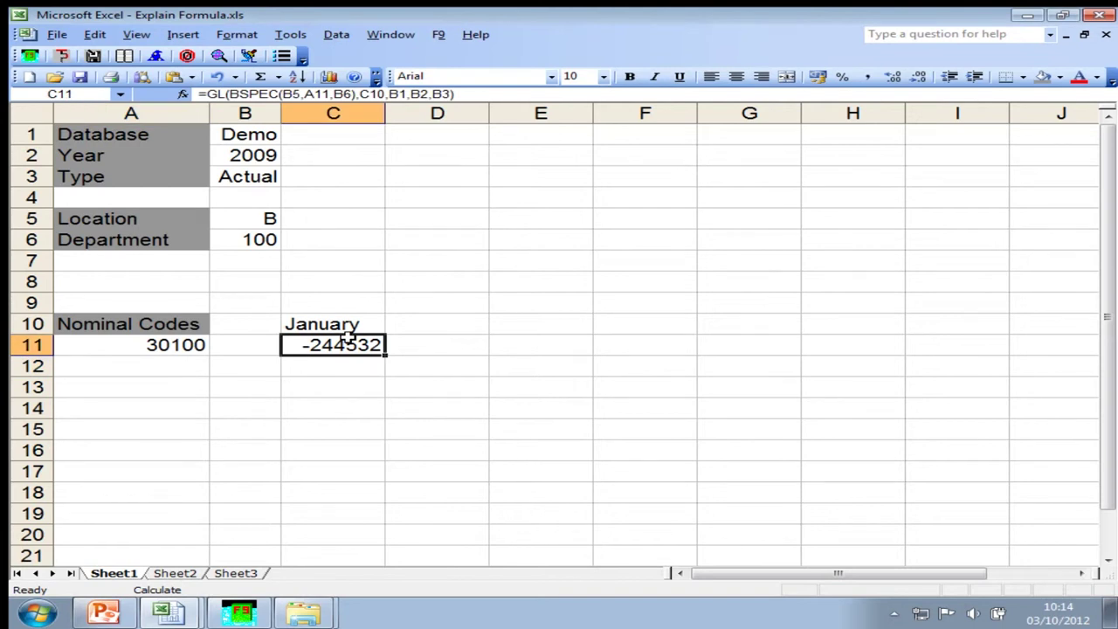
Add the nominal code 30120 in A12, below the existing code
click(142, 363)
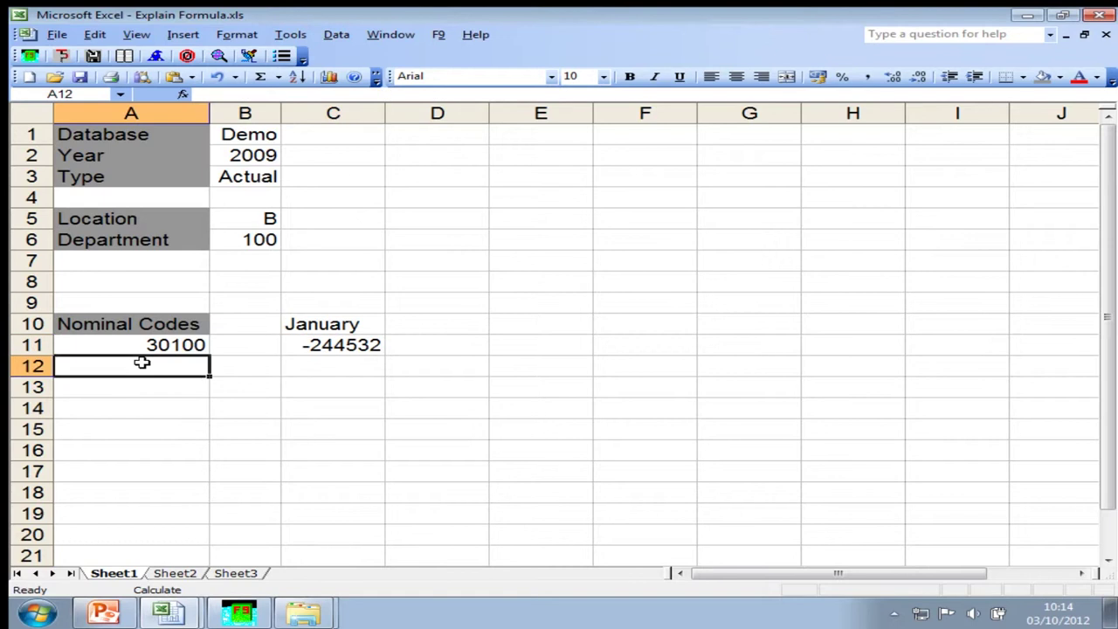
text(30120)
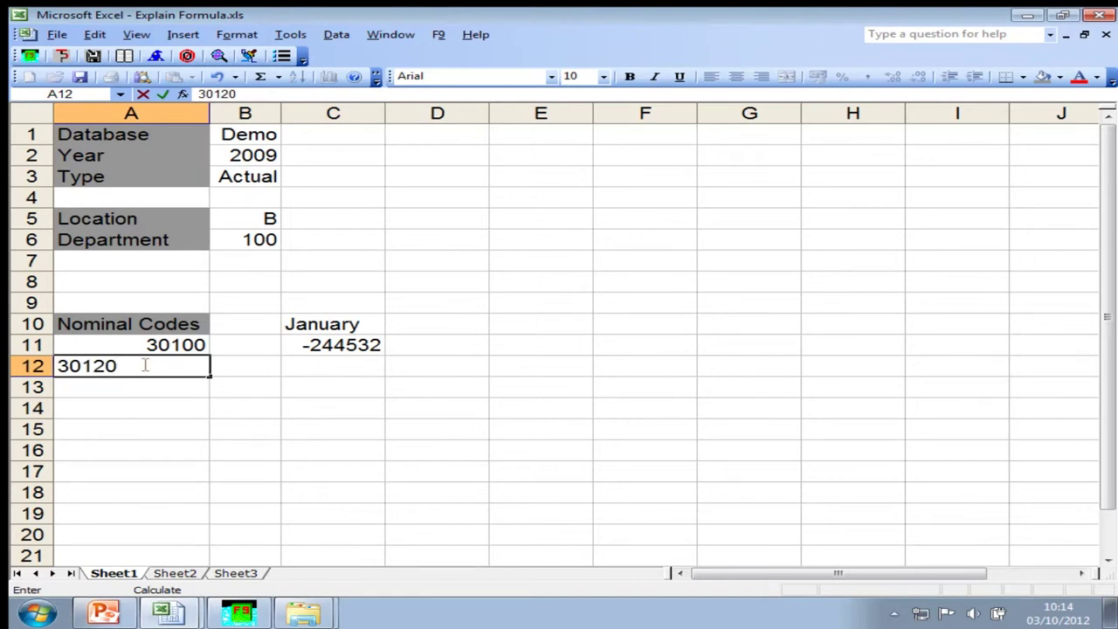
key(Return)
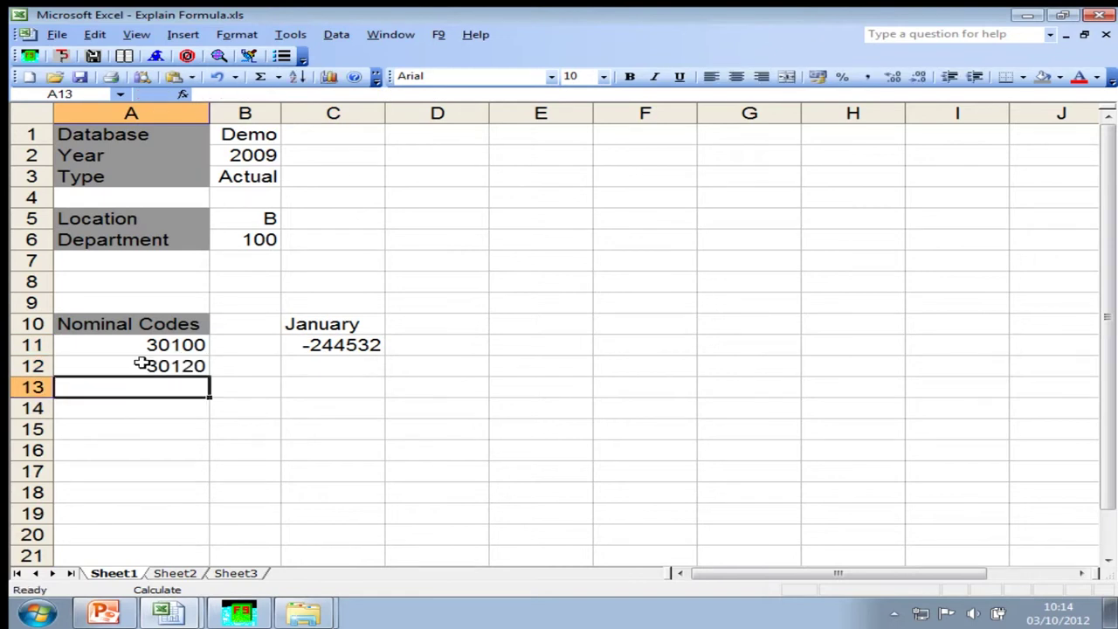
click(142, 363)
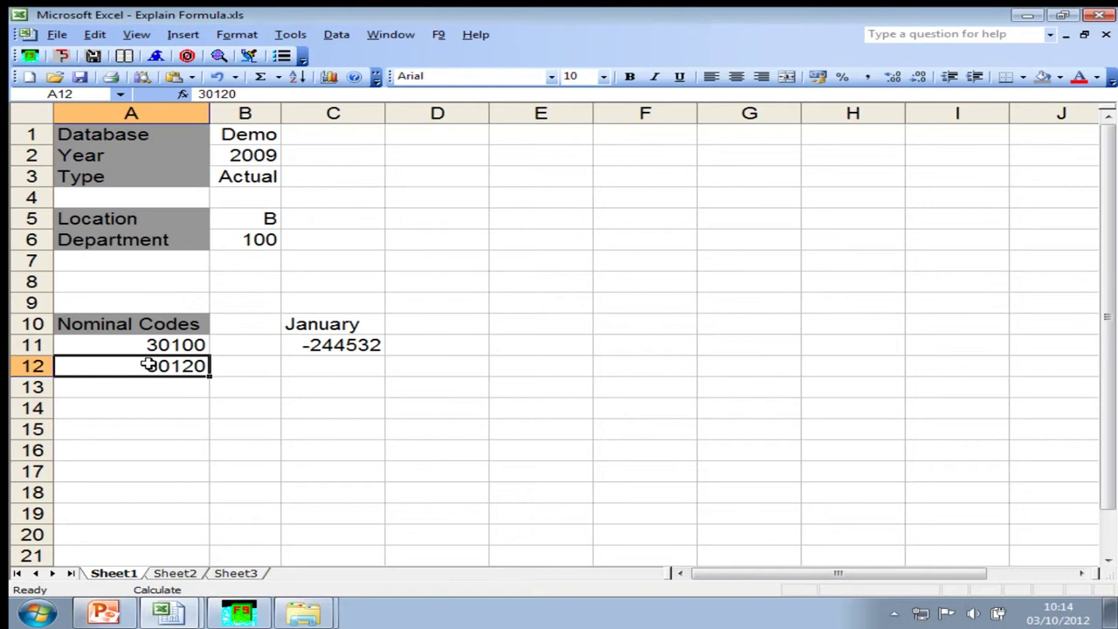
Try to fill the GL formula from C11 down to C12
click(356, 342)
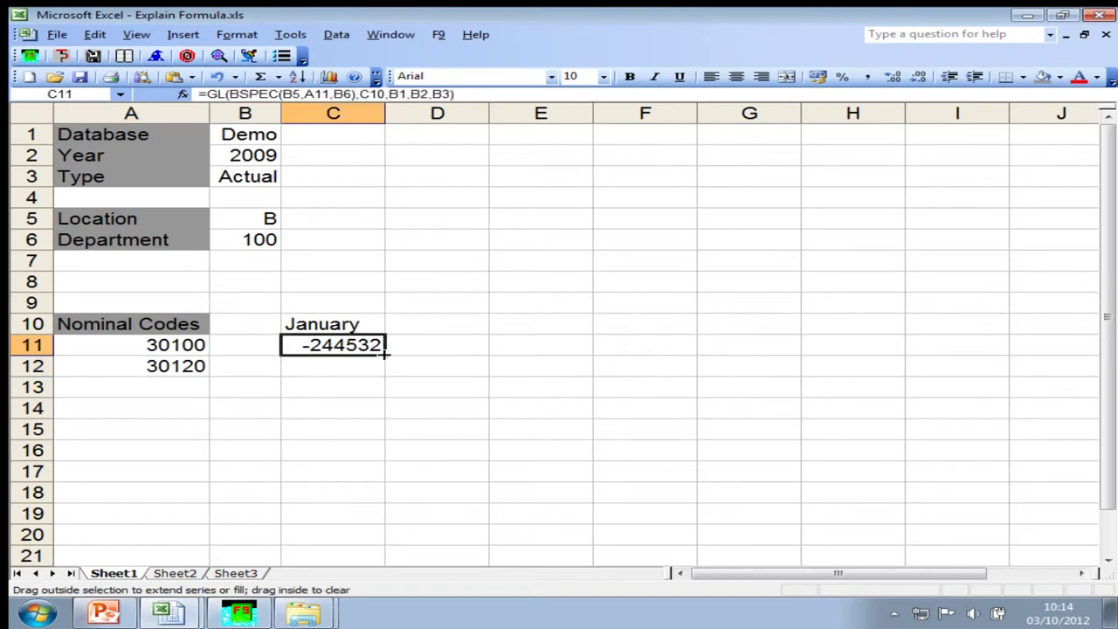
mouse_move(383, 354)
mouse_down()
mouse_move(383, 366)
mouse_move(383, 357)
mouse_up()
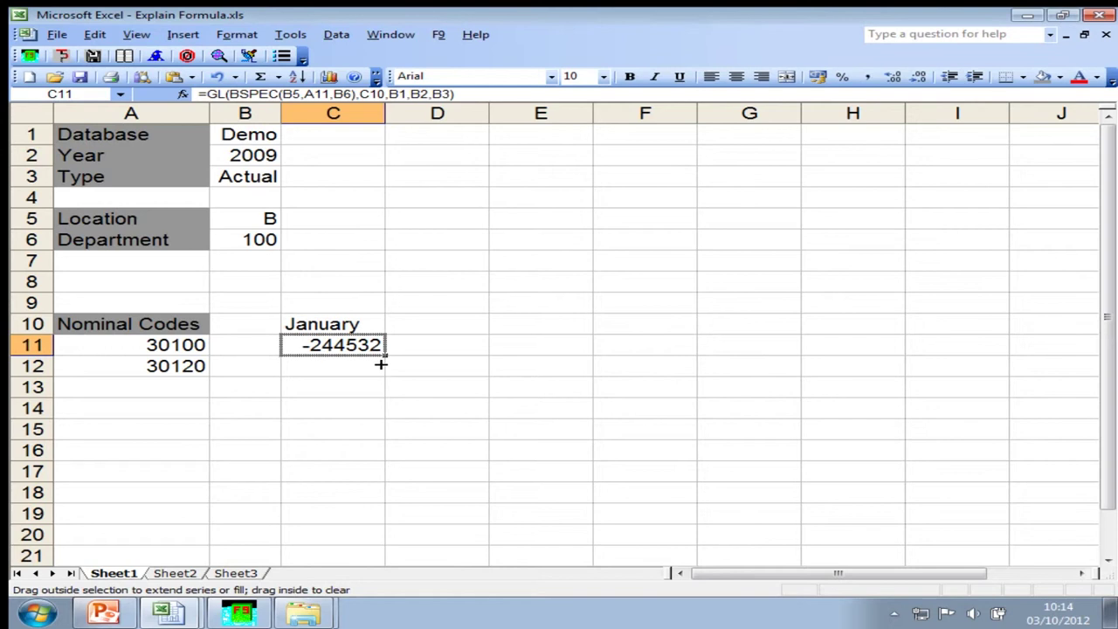
click(384, 281)
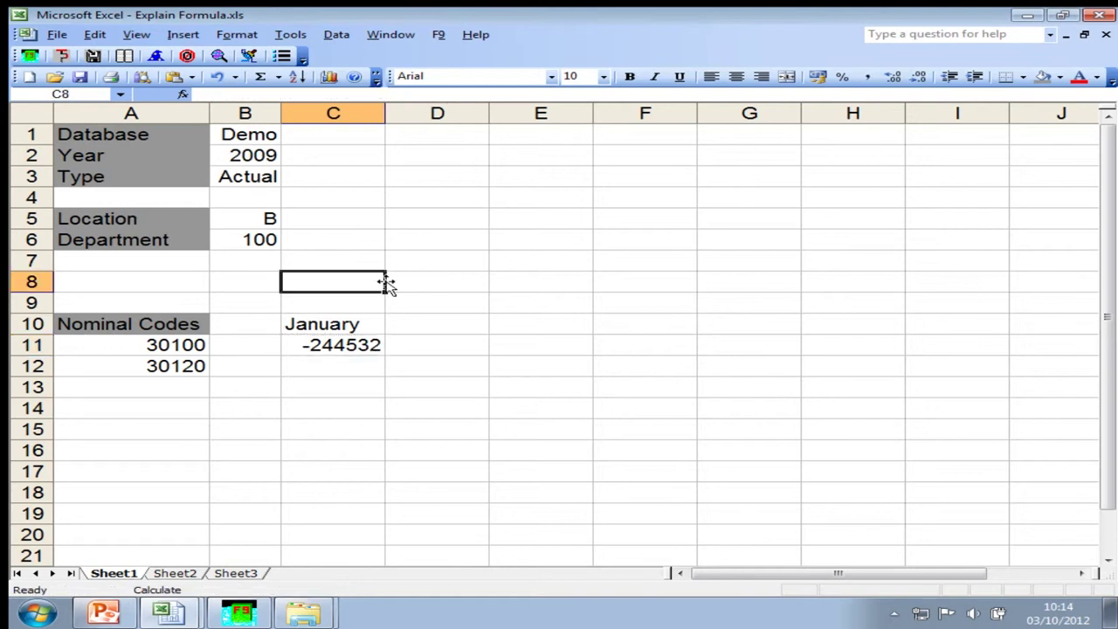
Trace the precedents of the GL formula in C11
click(337, 348)
click(293, 33)
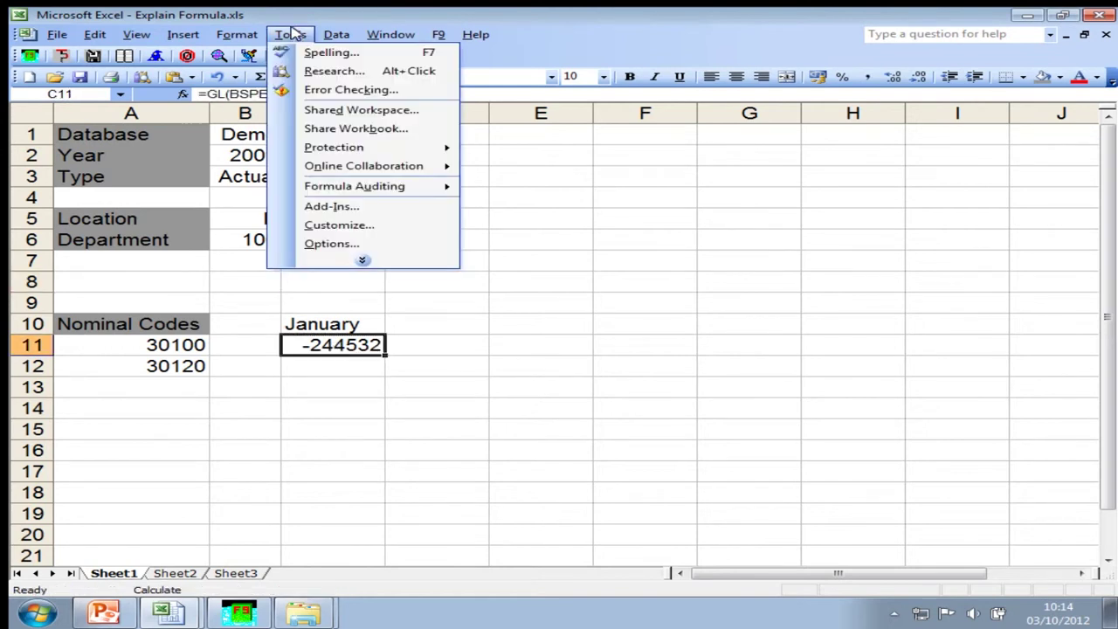
mouse_move(371, 186)
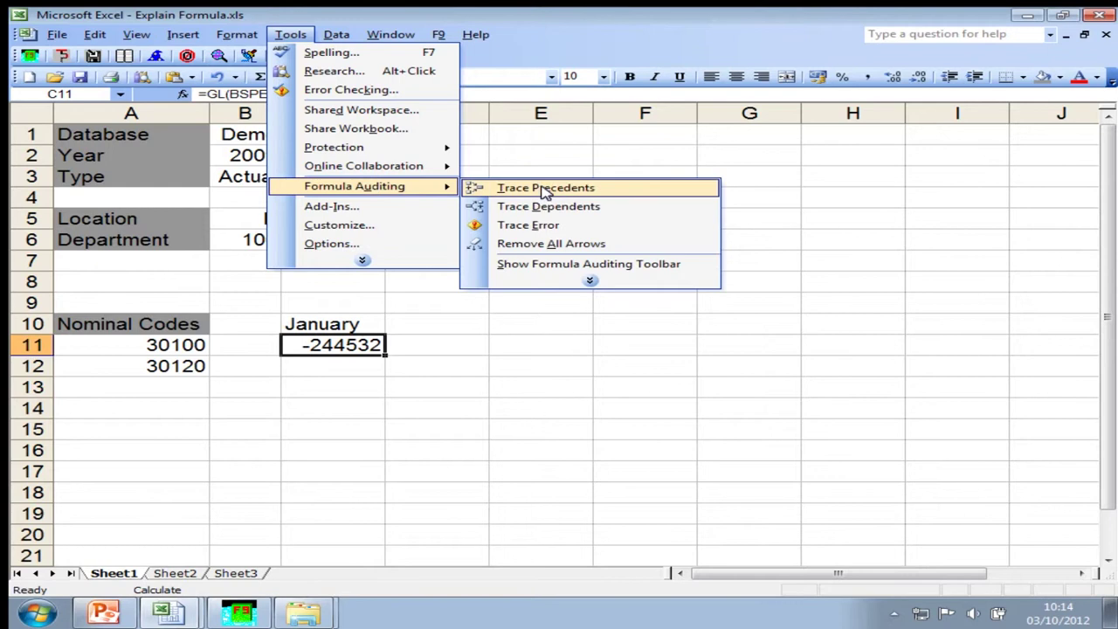
click(546, 188)
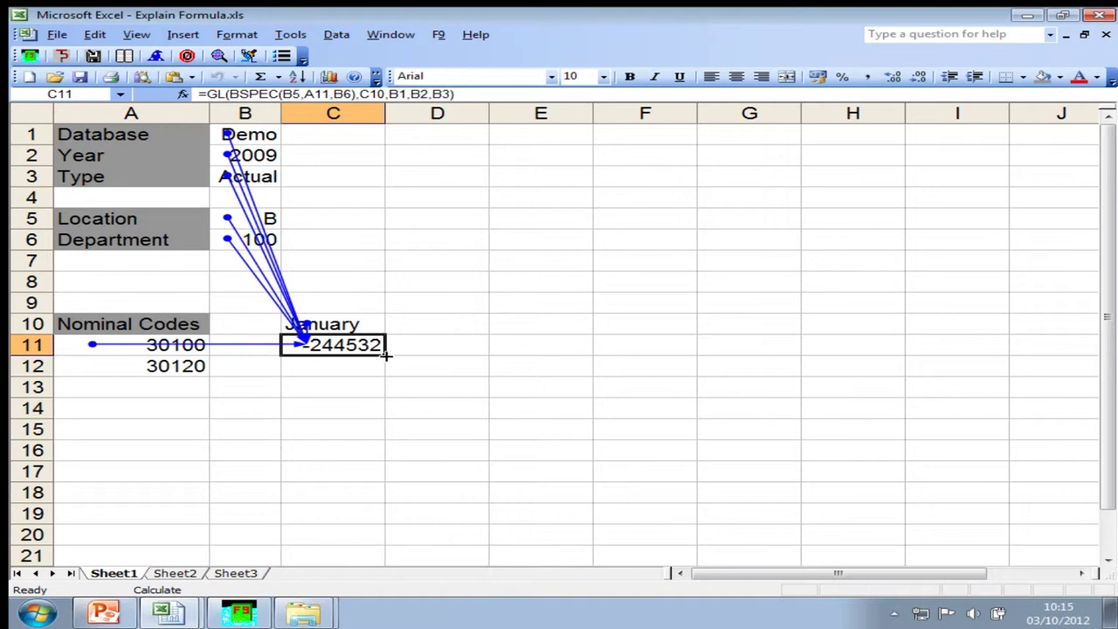
Try filling the GL formula from C11 down to C12 and trace the precedents of the copied formula
drag(386, 355, 382, 367)
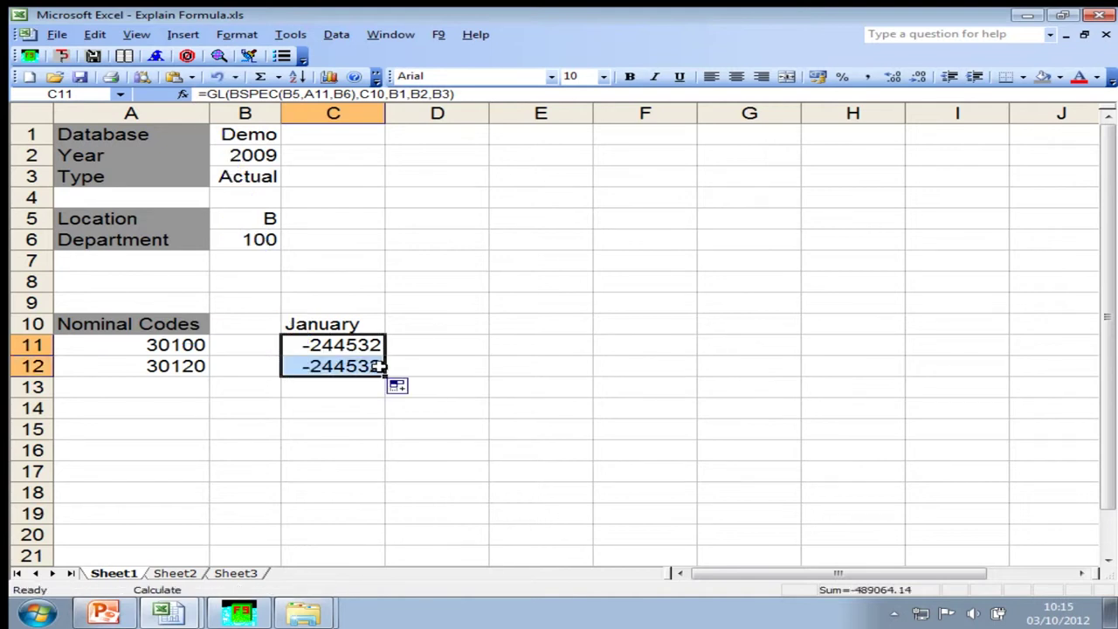
click(331, 365)
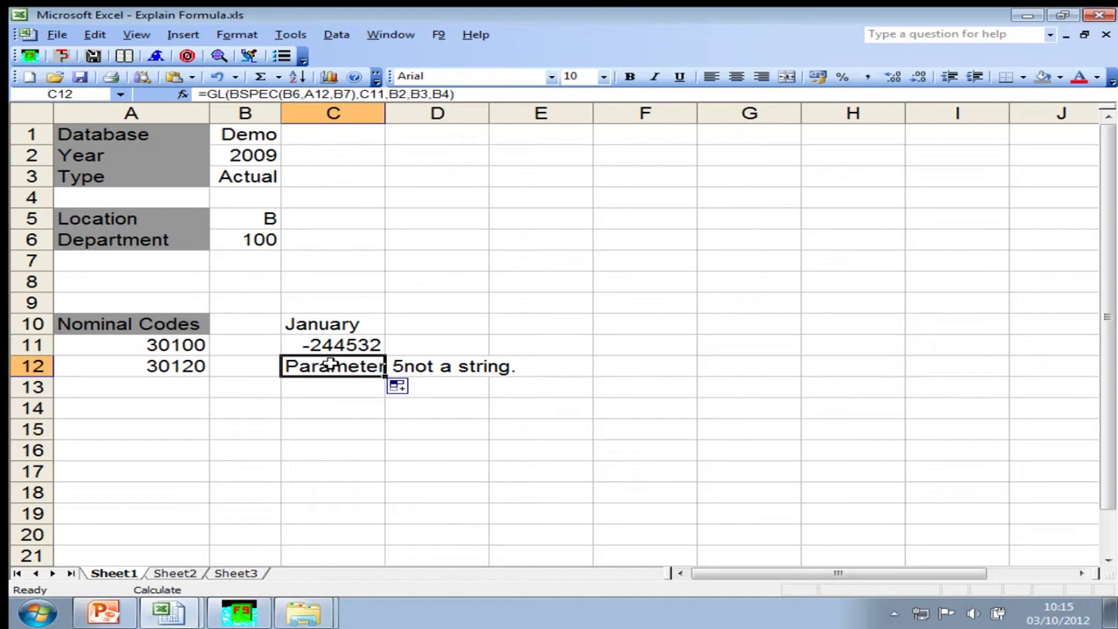
click(279, 36)
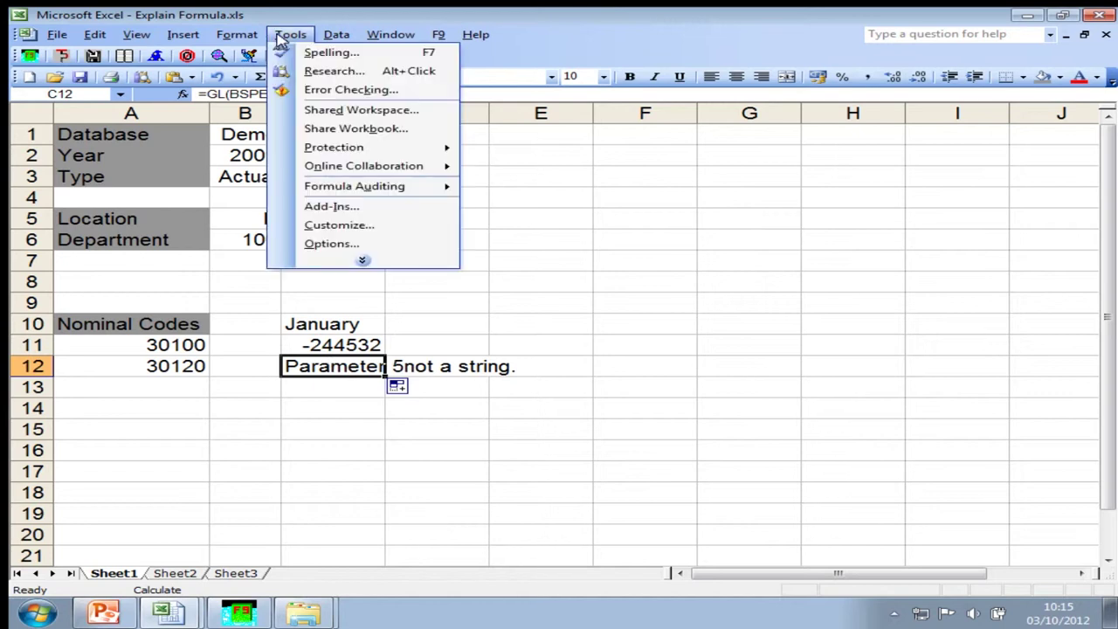
mouse_move(356, 180)
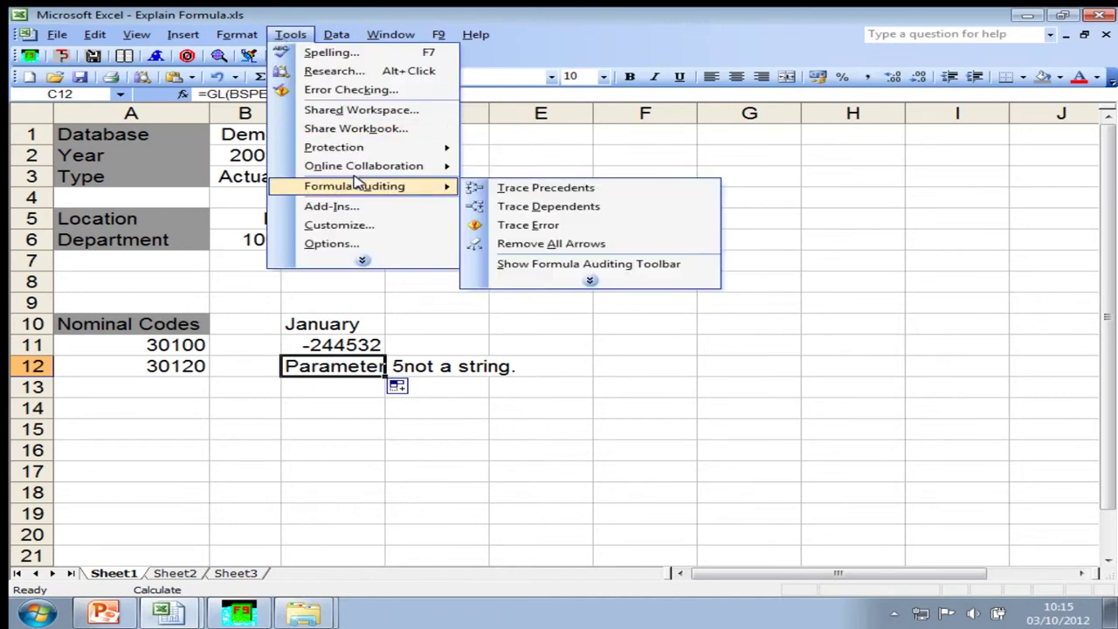
click(523, 187)
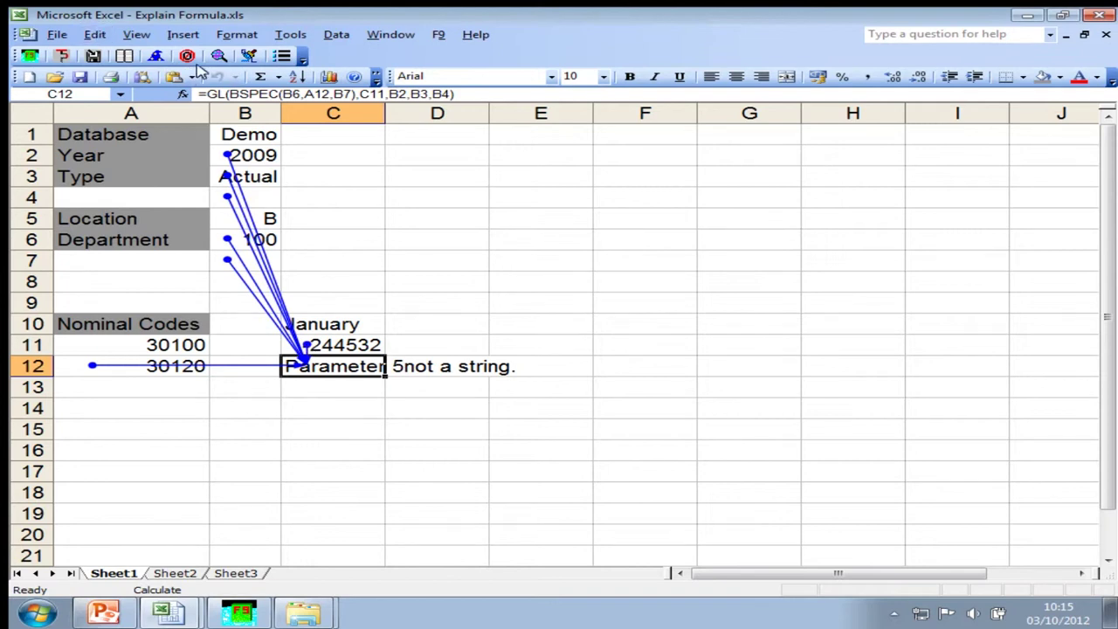
Remove all tracing arrows from the sheet and clear the copied formula from C12
click(79, 33)
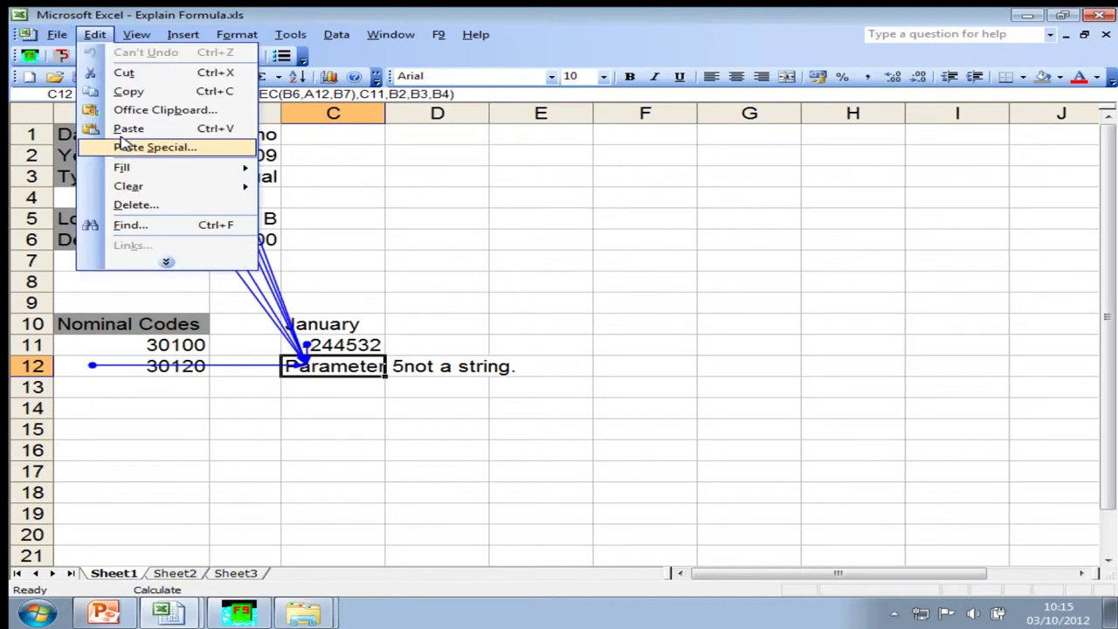
key(Escape)
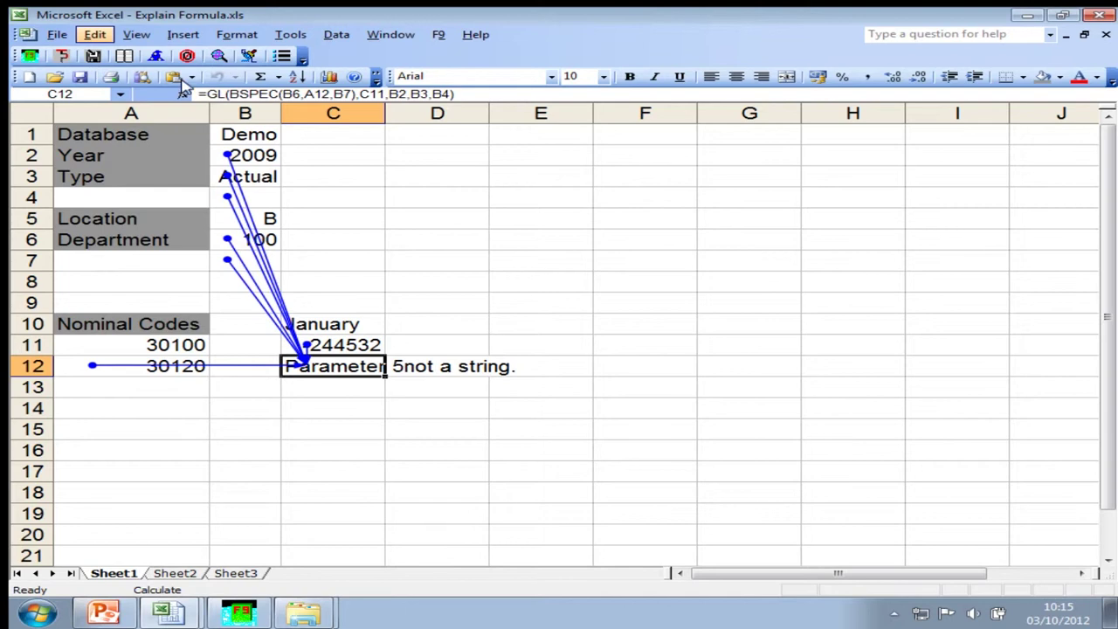
click(352, 300)
click(291, 35)
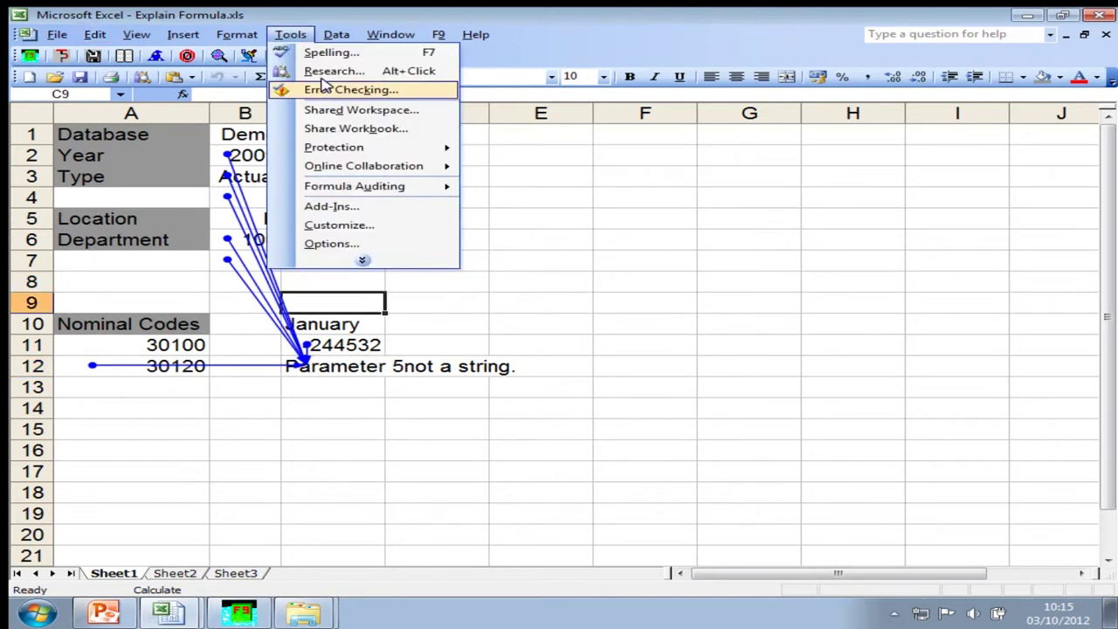
mouse_move(348, 182)
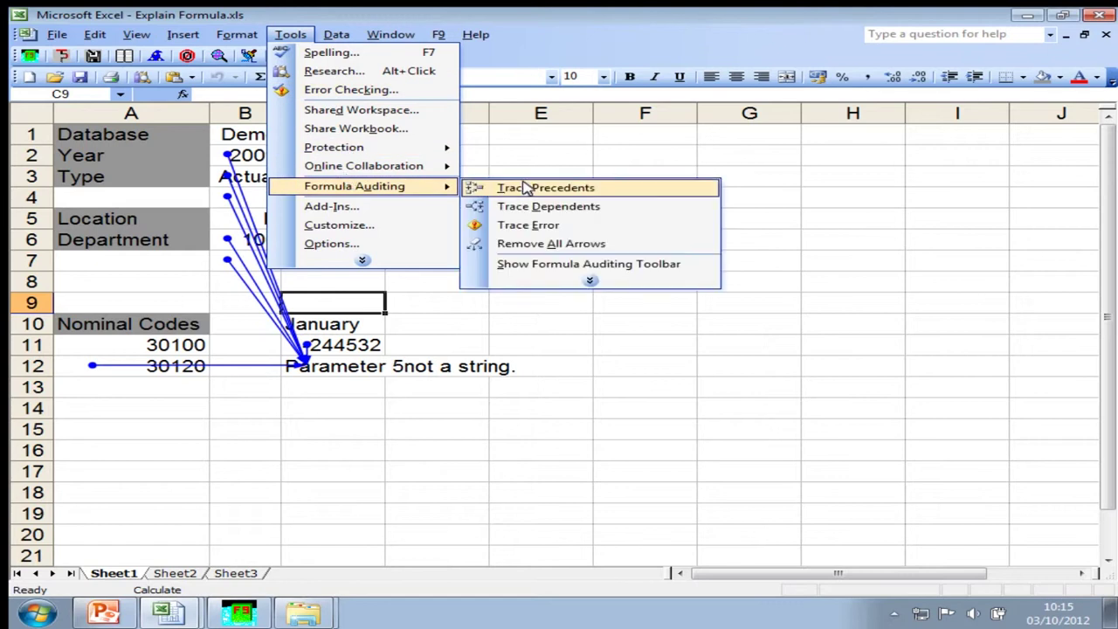
click(530, 241)
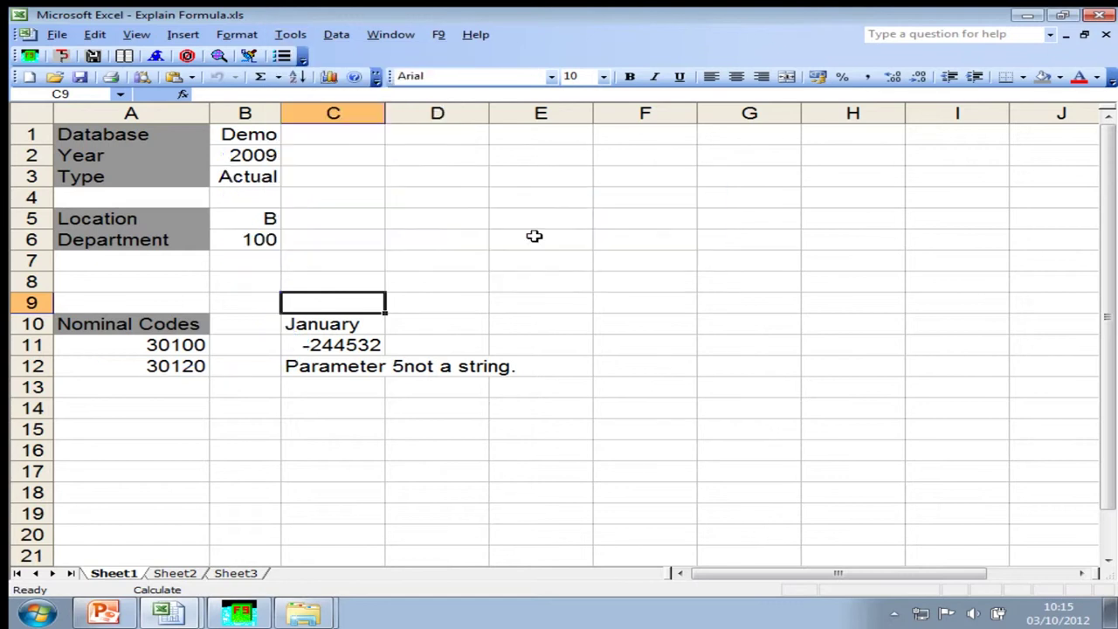
click(341, 366)
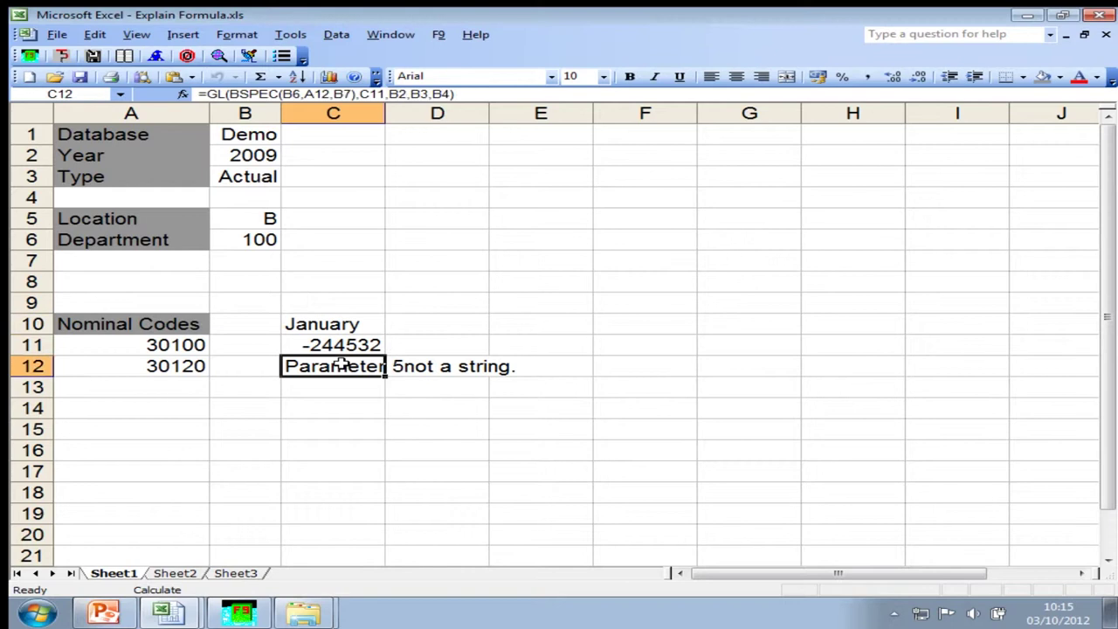
key(Delete)
Make the Location reference in C11's GL formula fully absolute as $B$5
click(318, 348)
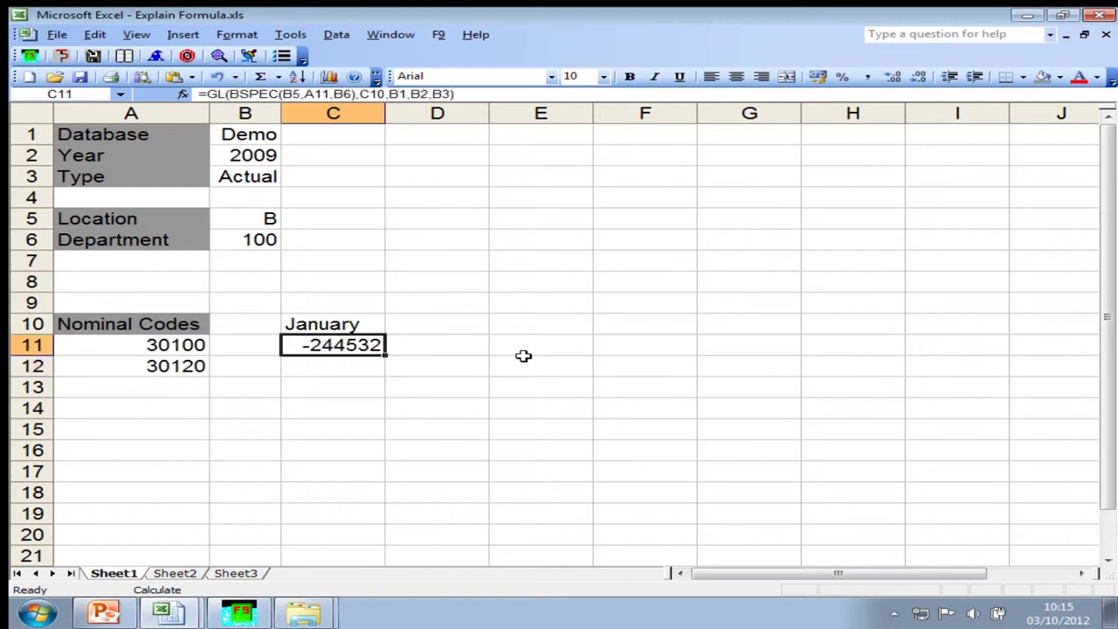
key(F2)
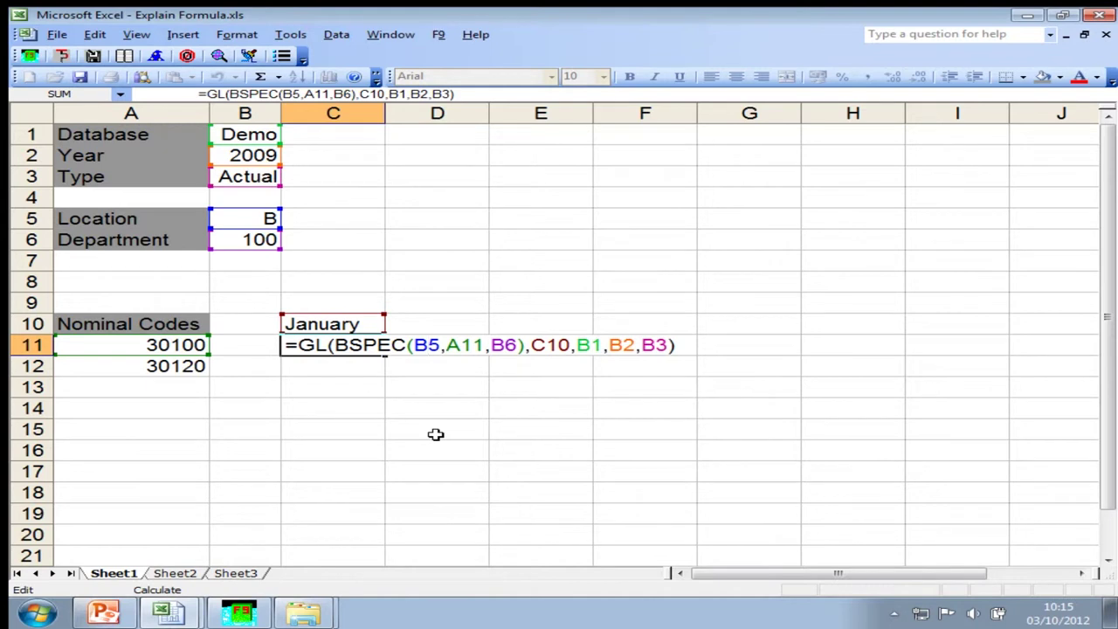
key(F4)
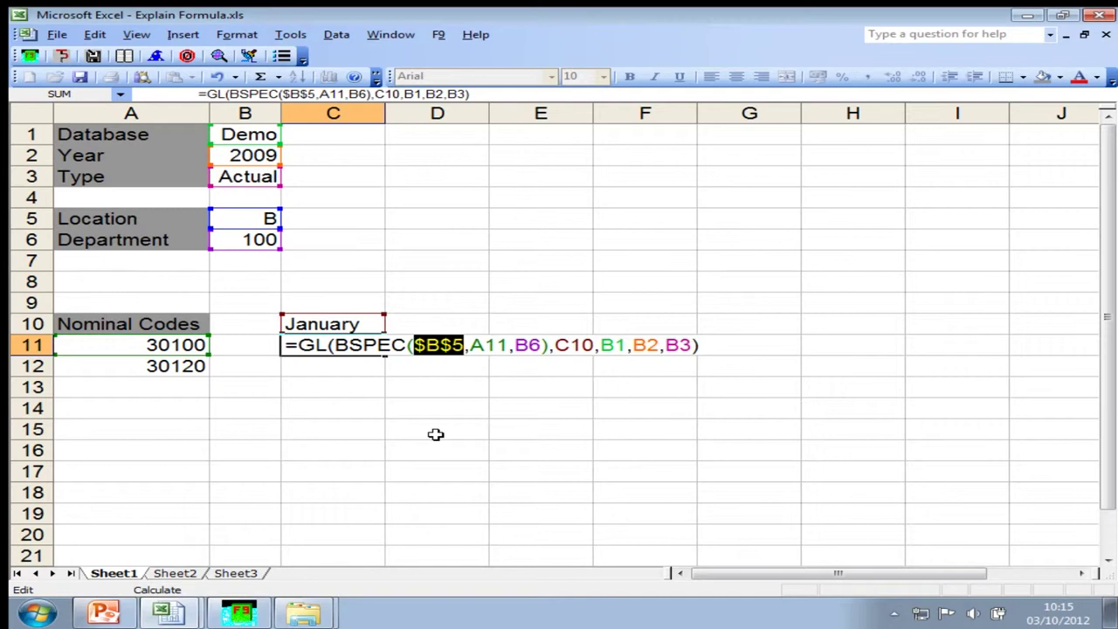
key(F4)
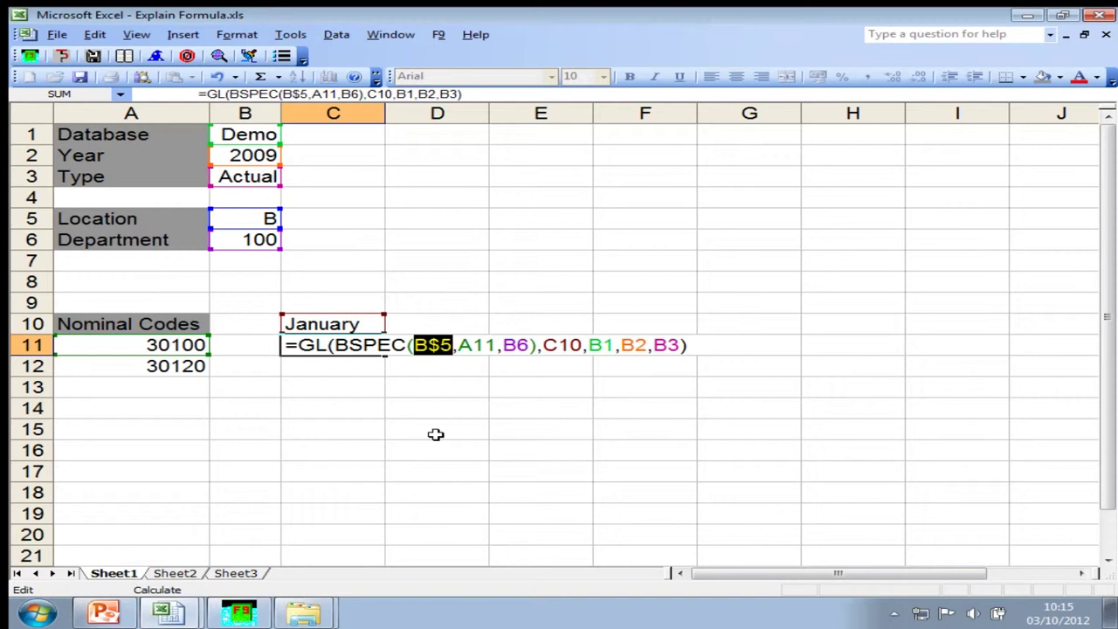
key(F4)
key(F4)
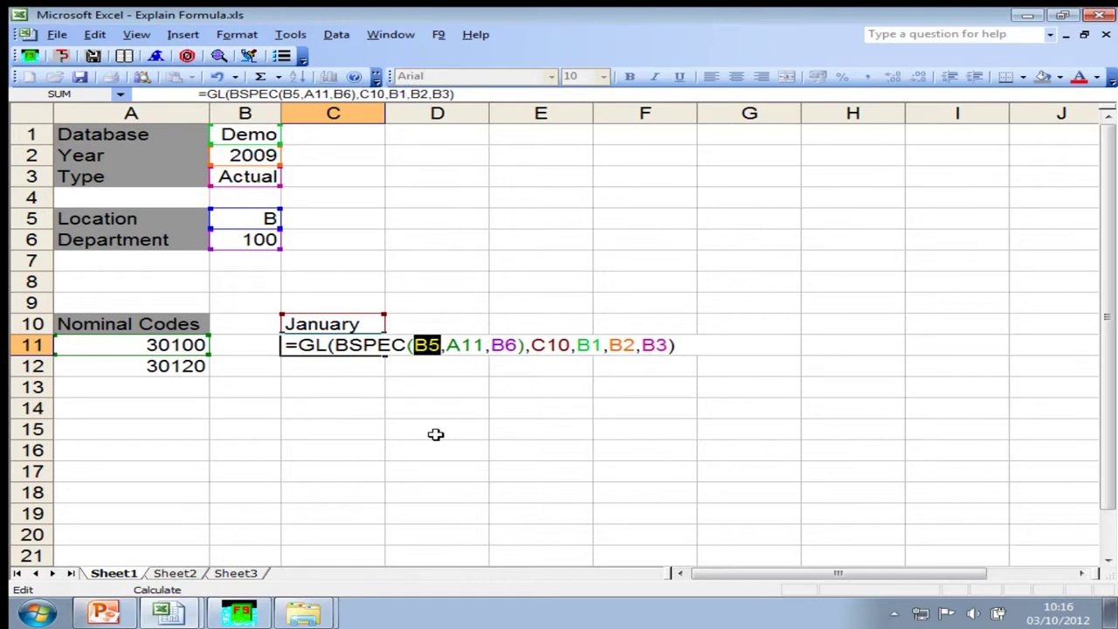
key(F4)
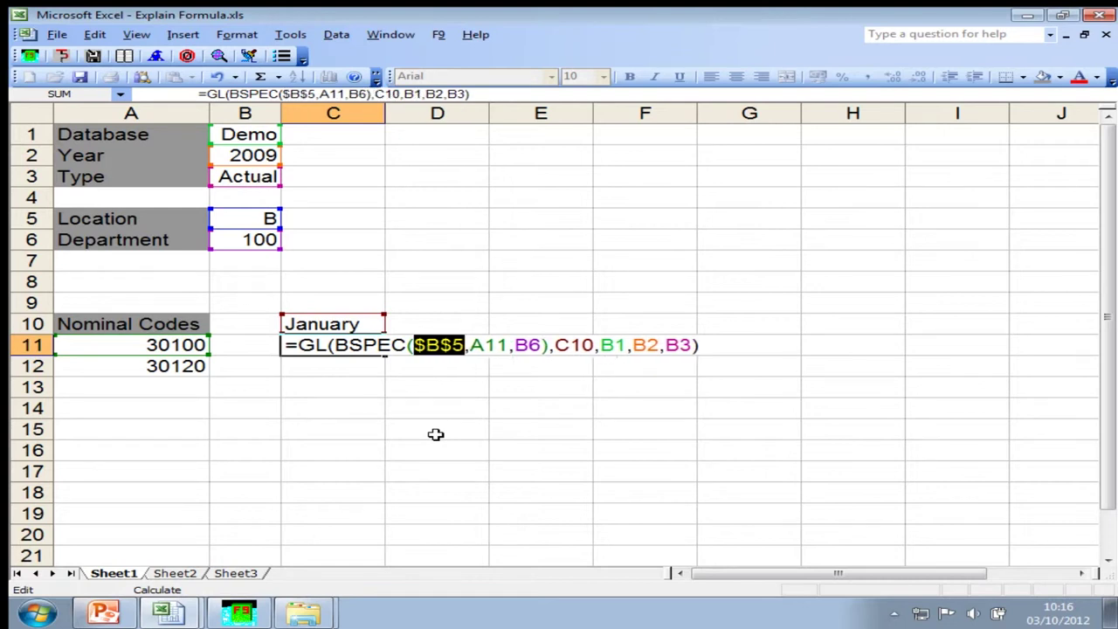
Lock only the column of the nominal code reference as $A11 and make the Department reference fully absolute as $B$6
click(486, 346)
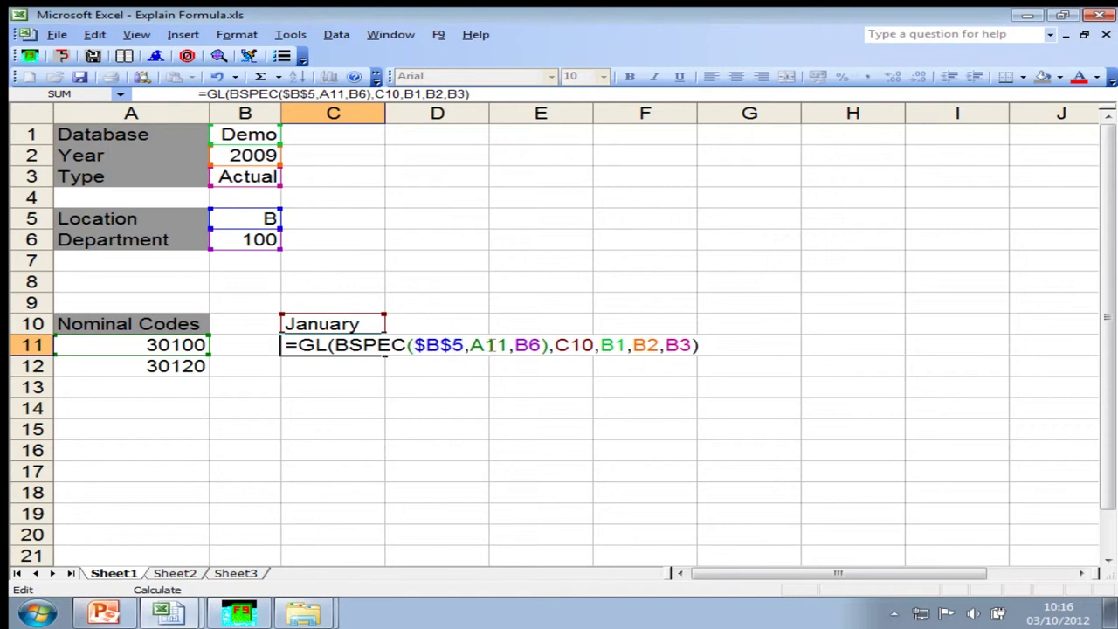
key(F4)
key(F4)
key(F4)
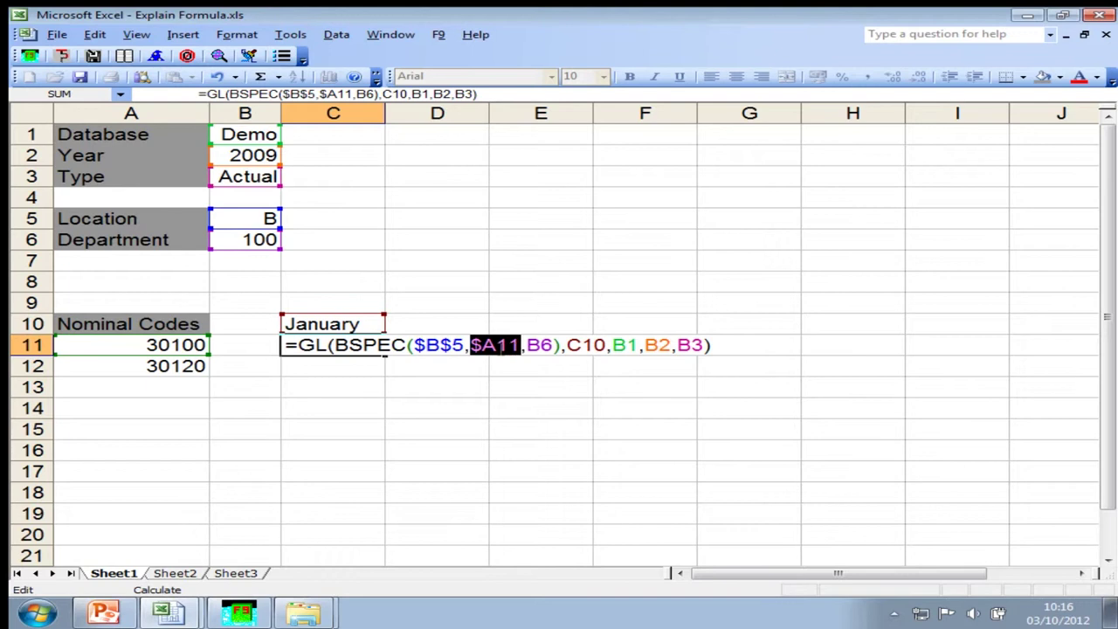
click(542, 346)
key(F4)
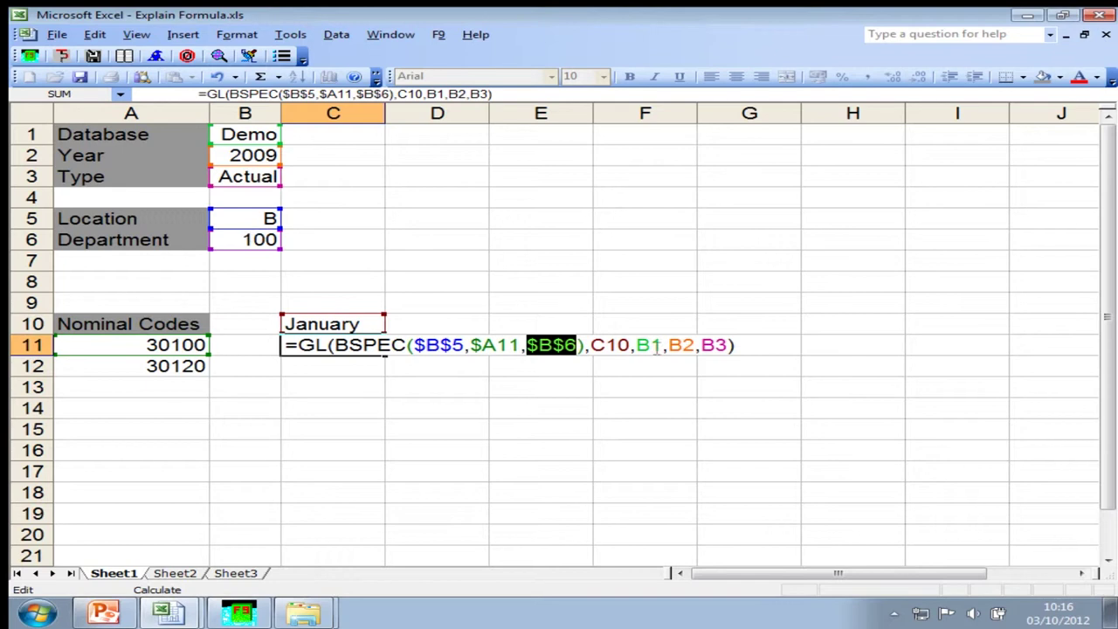
Lock only the row of the month reference in C11's formula as C$10
click(606, 345)
key(F4)
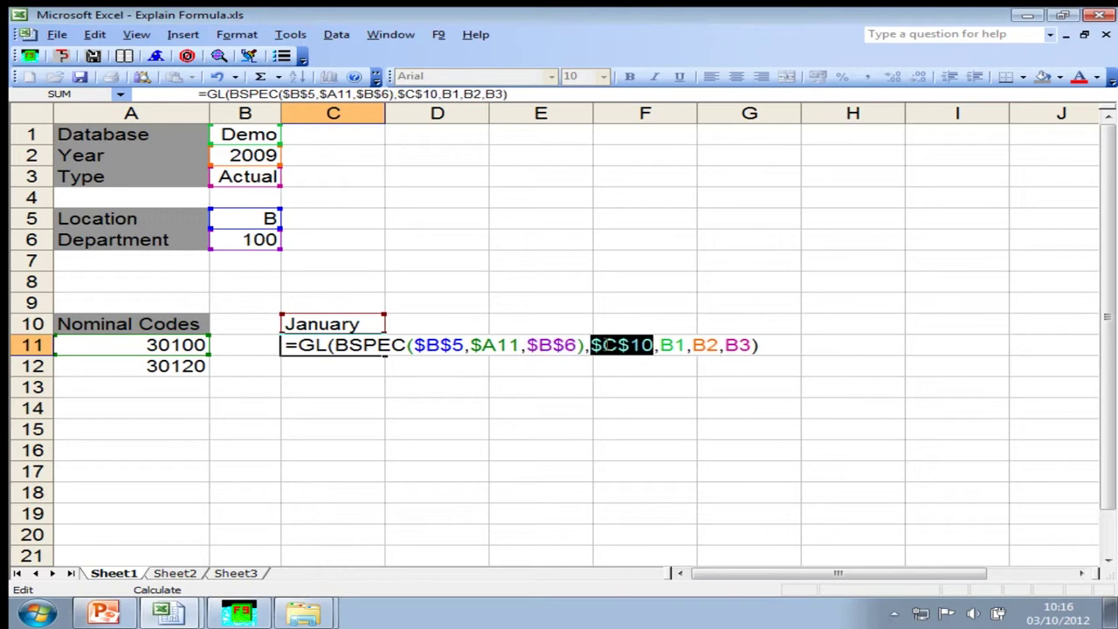
key(F4)
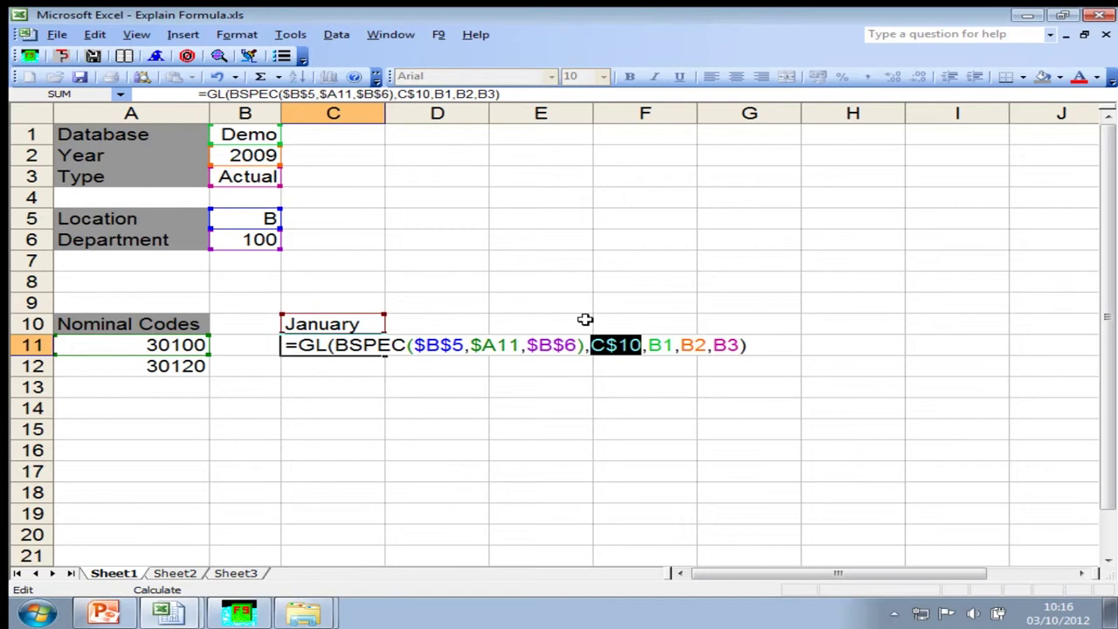
Make the Database, Year and Type references absolute as $B$1, $B$2 and $B$3, and commit the formula in C11
click(663, 345)
key(F4)
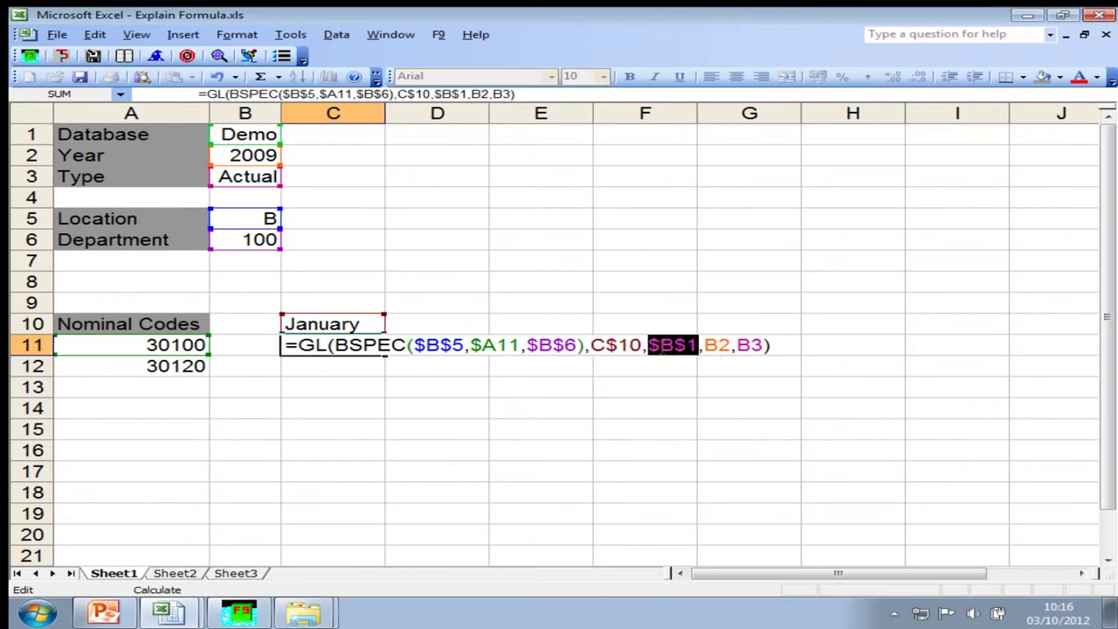
key(Right)
key(Right)
key(Right)
key(F4)
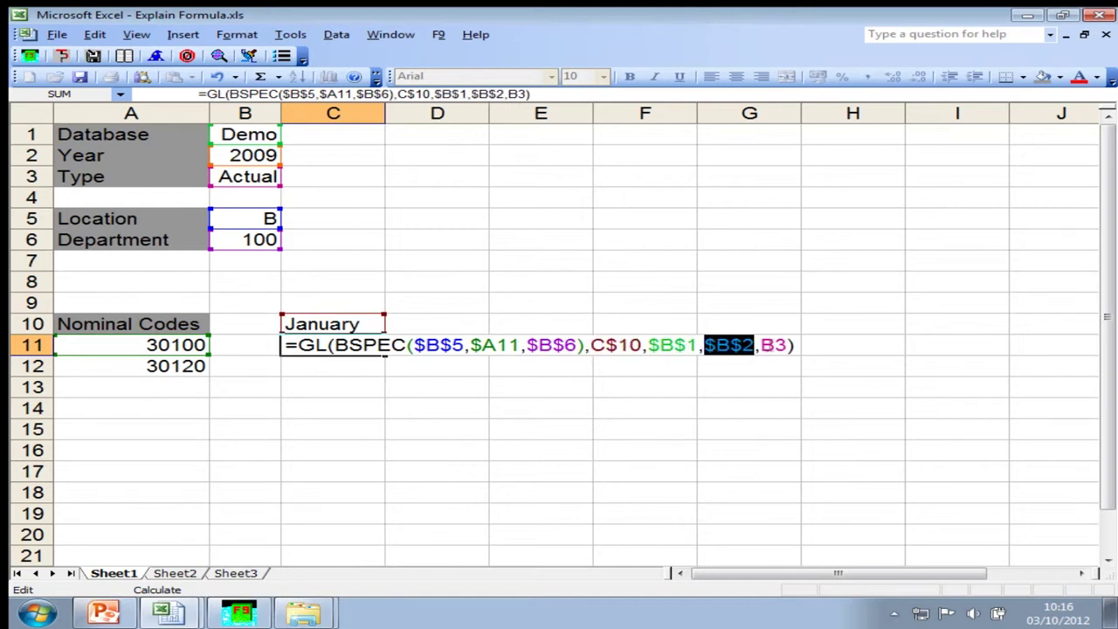
key(Right)
key(Right)
key(Right)
key(F4)
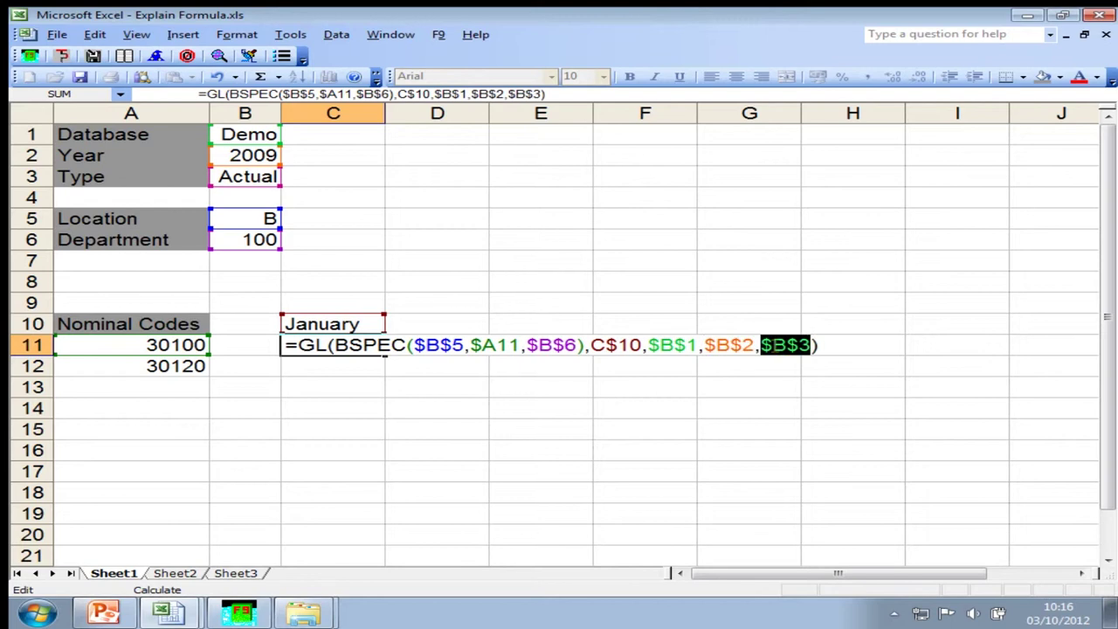
key(Return)
Fill the GL formula with locked references from C11 down to C12 and check the copied formula
click(357, 347)
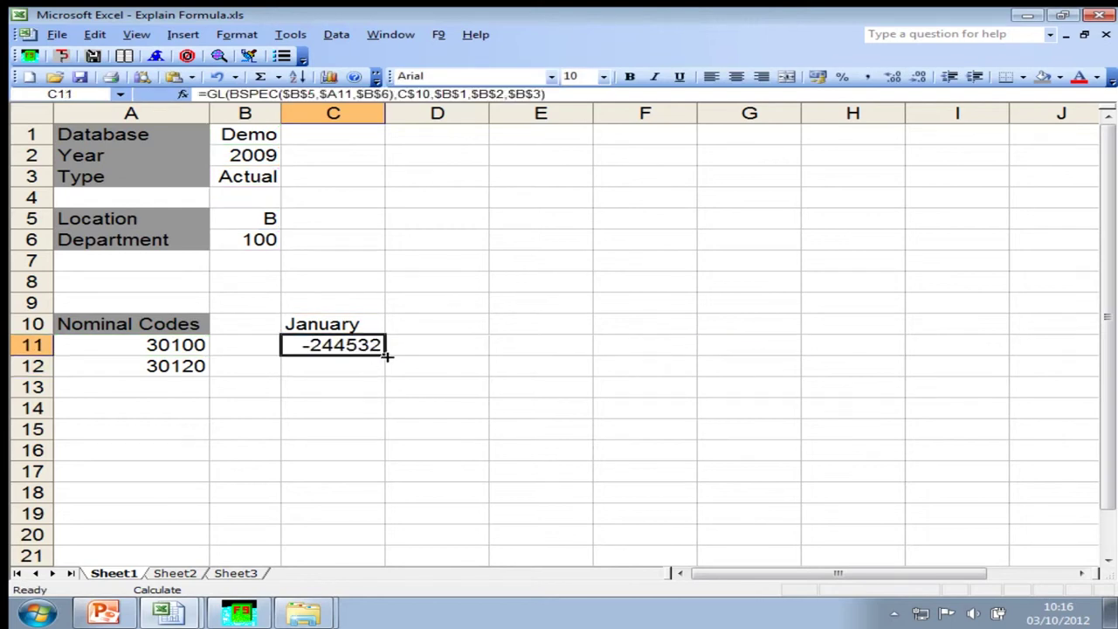
drag(386, 355, 385, 367)
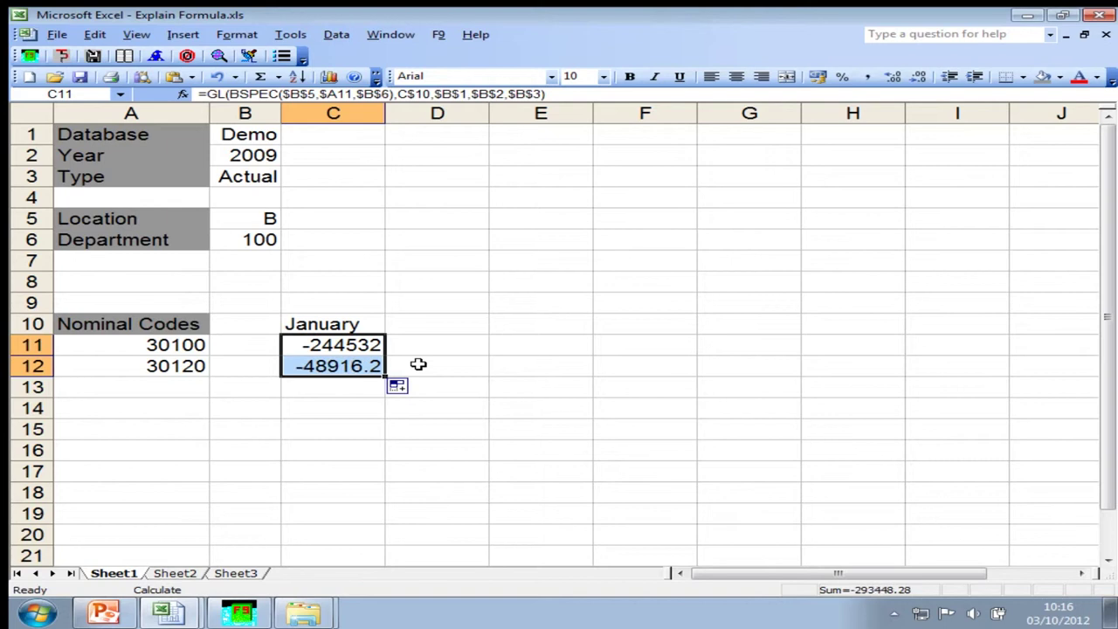
click(332, 367)
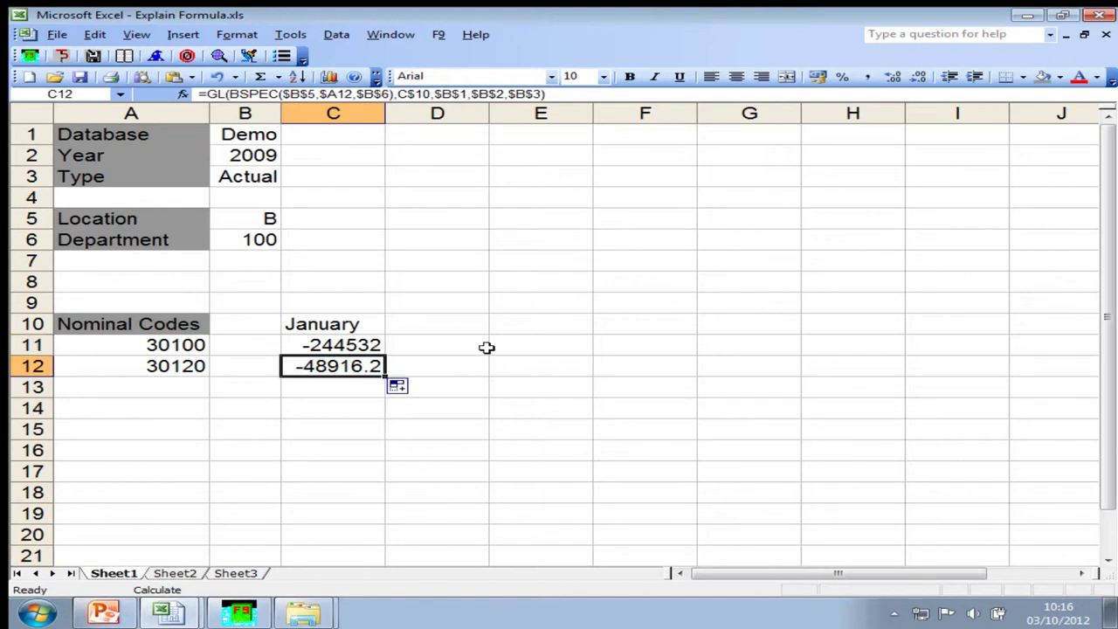
Extend the month headings in row 10 through March, fill the formulas in C11:C12 across to column E, and check D11
click(362, 323)
drag(386, 336, 544, 326)
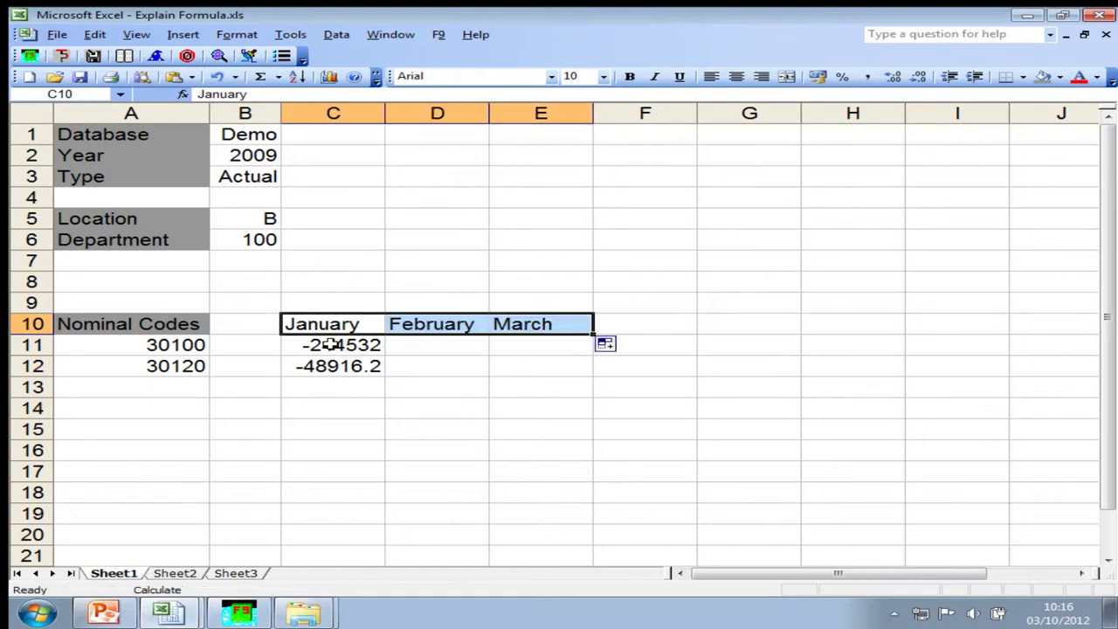
drag(332, 344, 584, 377)
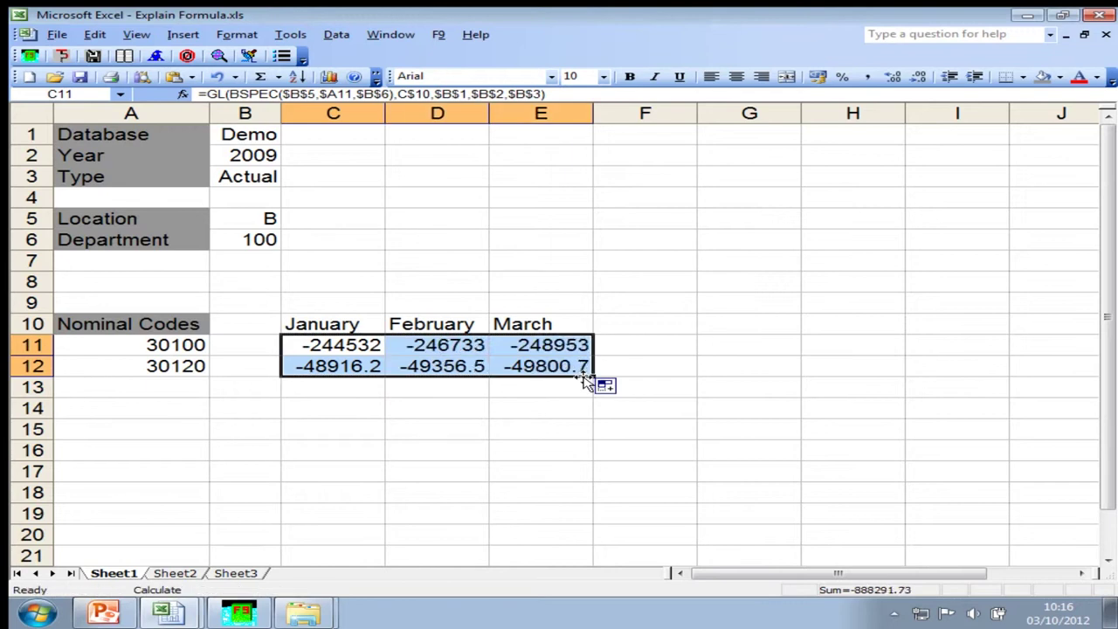
click(498, 297)
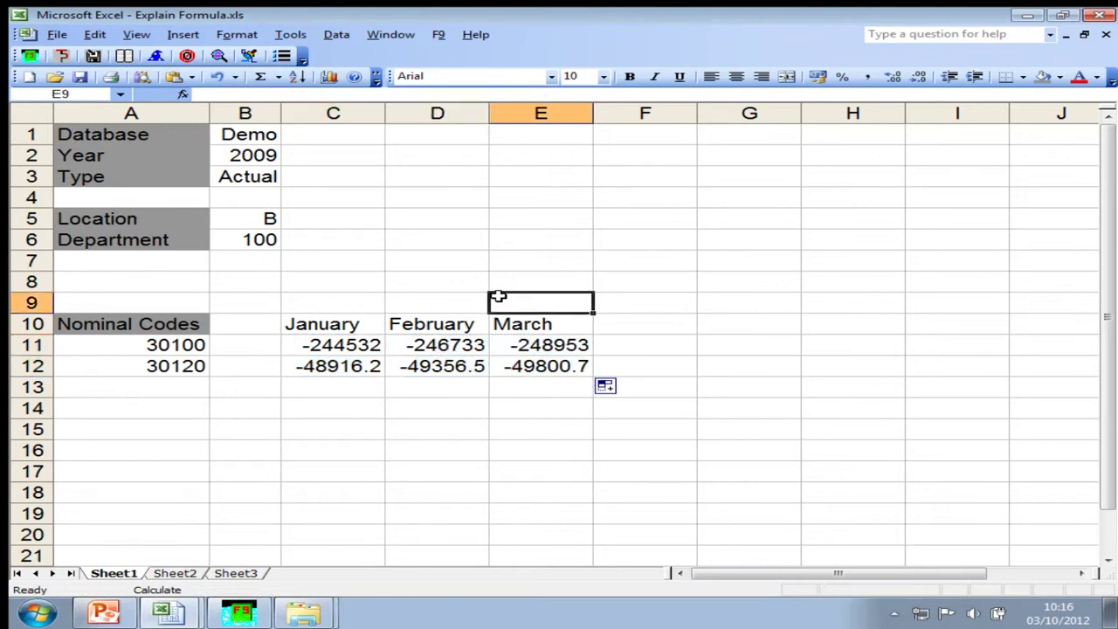
click(448, 344)
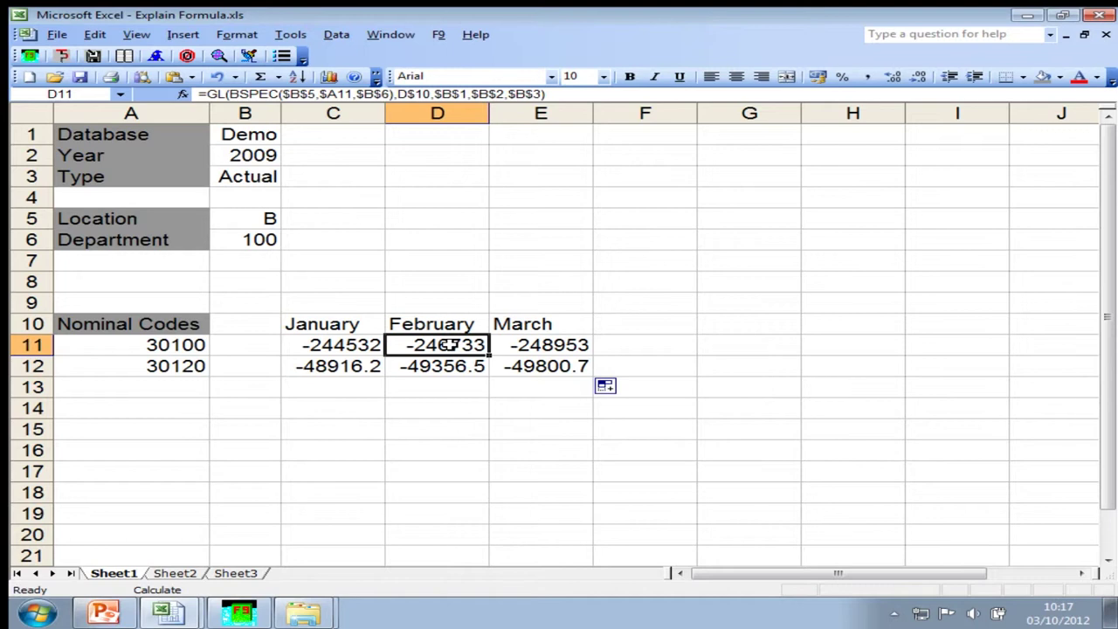
Check the GL formula in C11 and create a new blank workbook with cell A1 selected
click(365, 340)
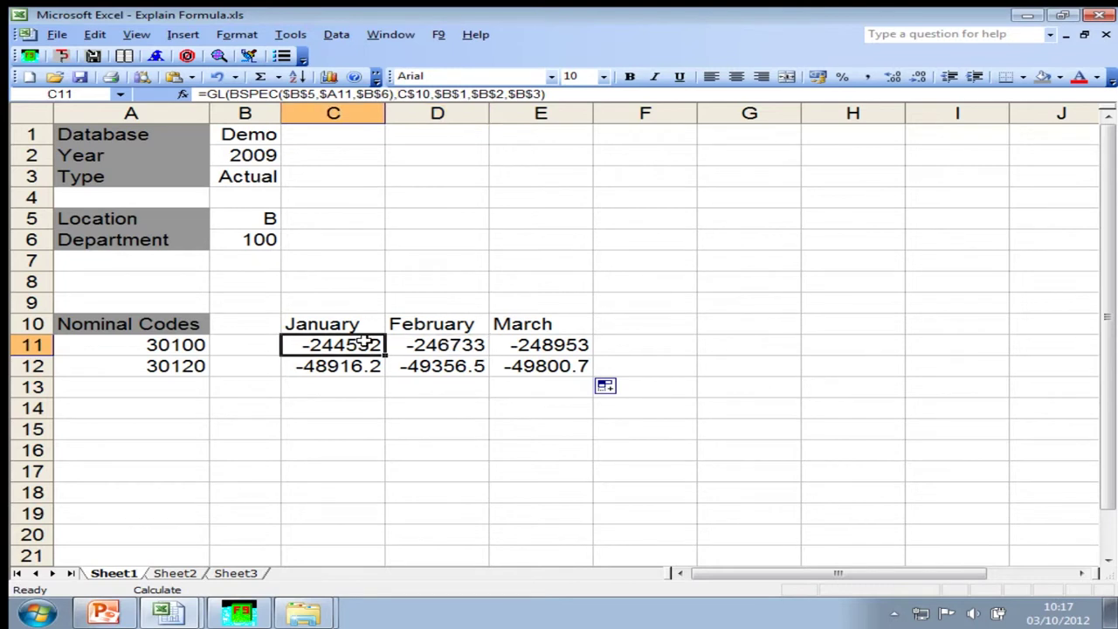
click(26, 79)
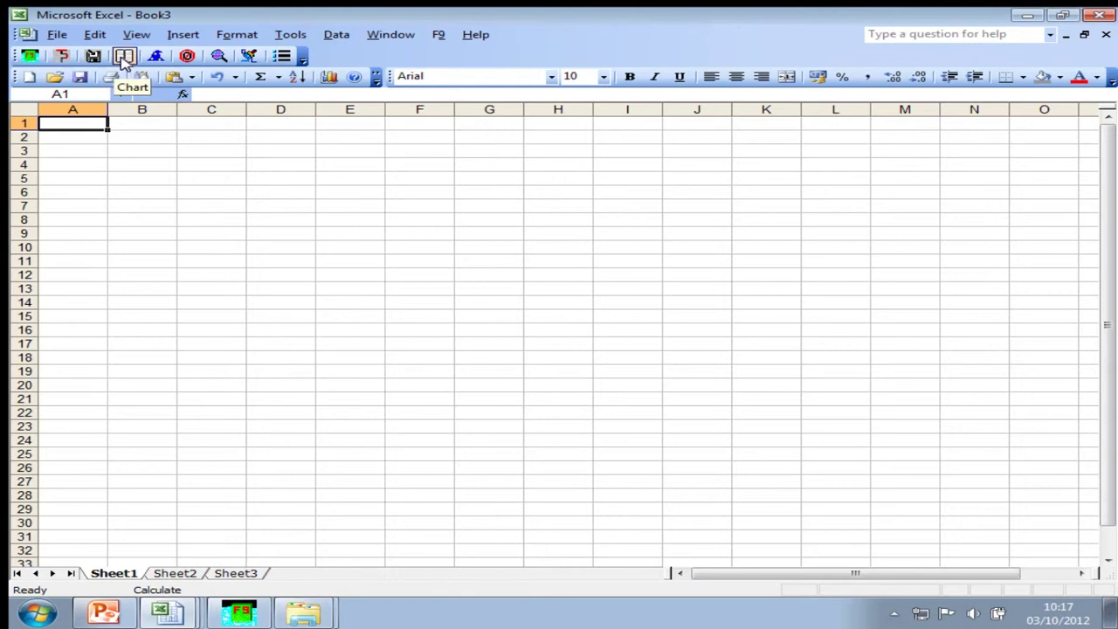
click(438, 34)
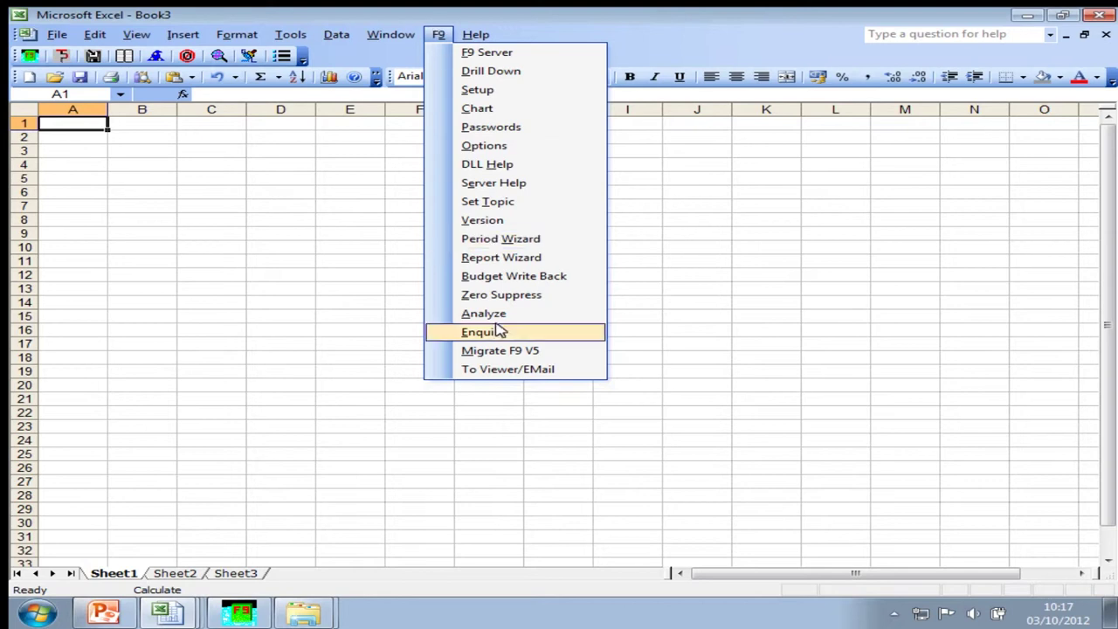
click(294, 229)
click(64, 125)
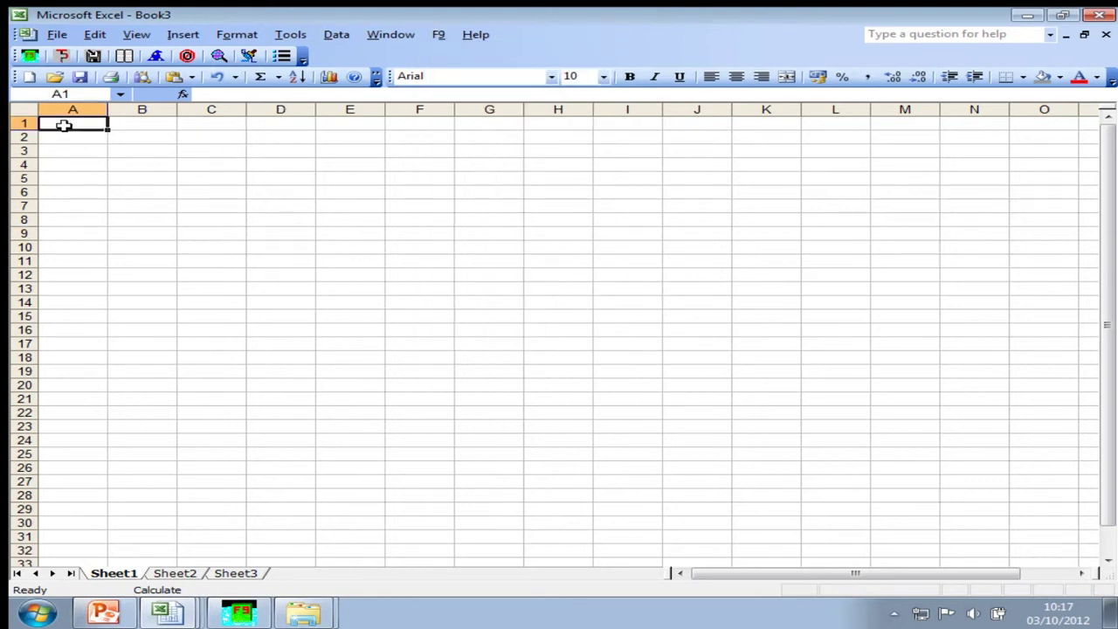
Start the F9 Report Wizard and choose Demo, F9 Demonstration Company, as the model company
click(155, 56)
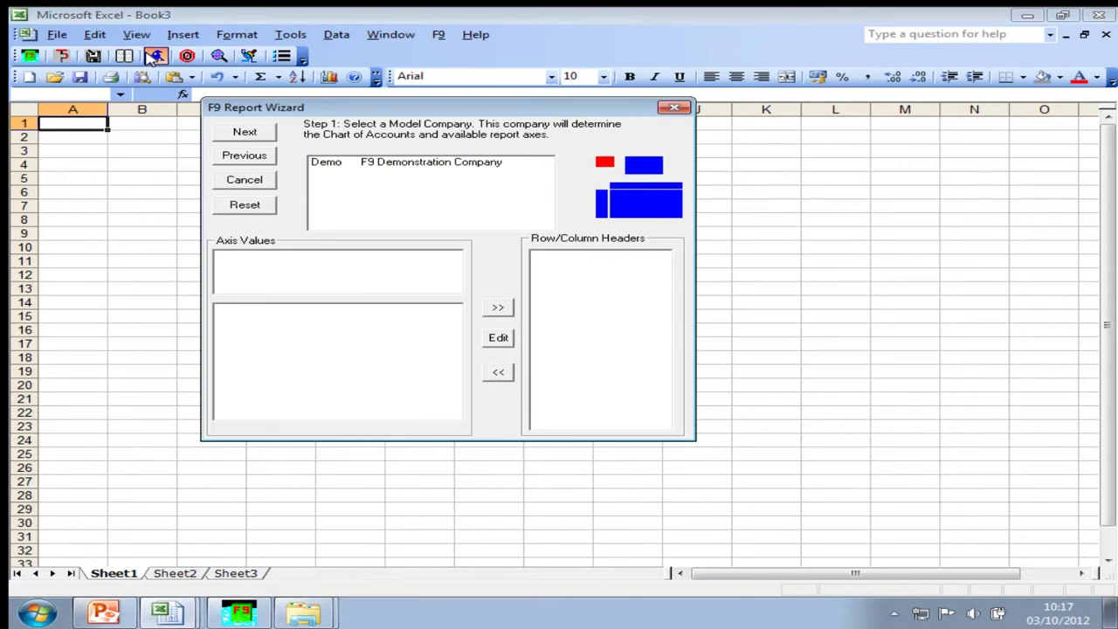
click(395, 164)
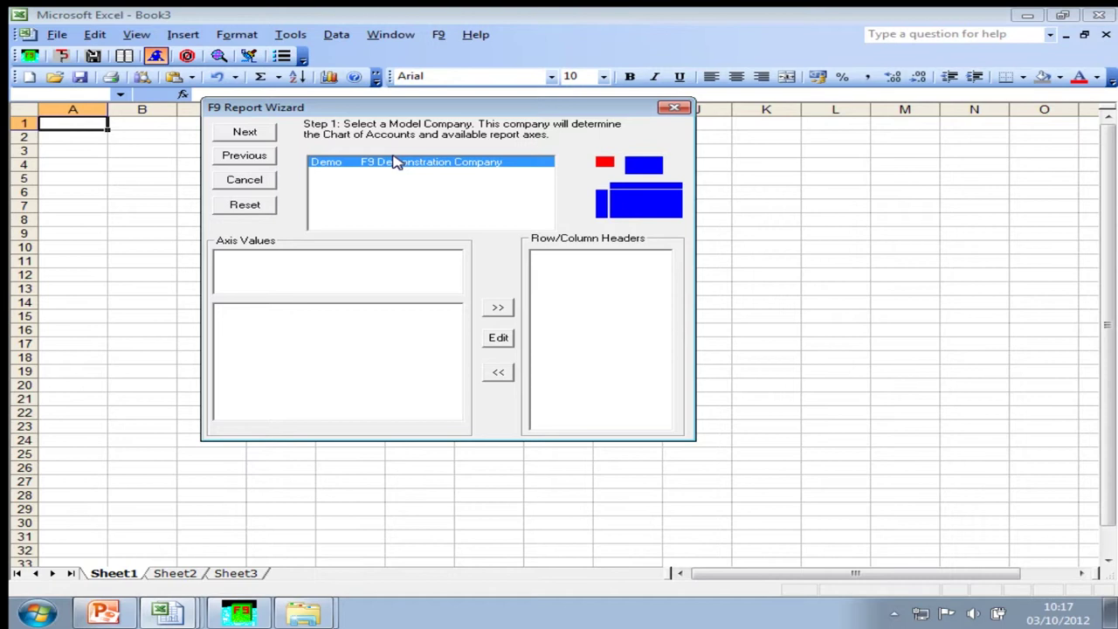
click(248, 130)
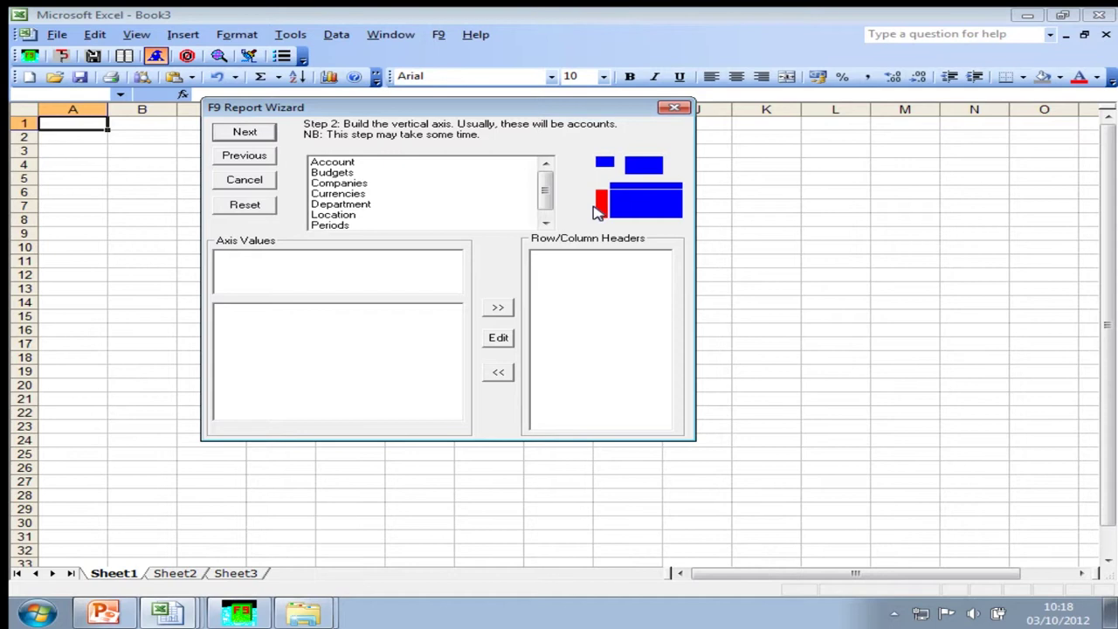
Build the report's vertical axis from the Account values 30100 Sales through 80500 Income Tax Expense
click(345, 162)
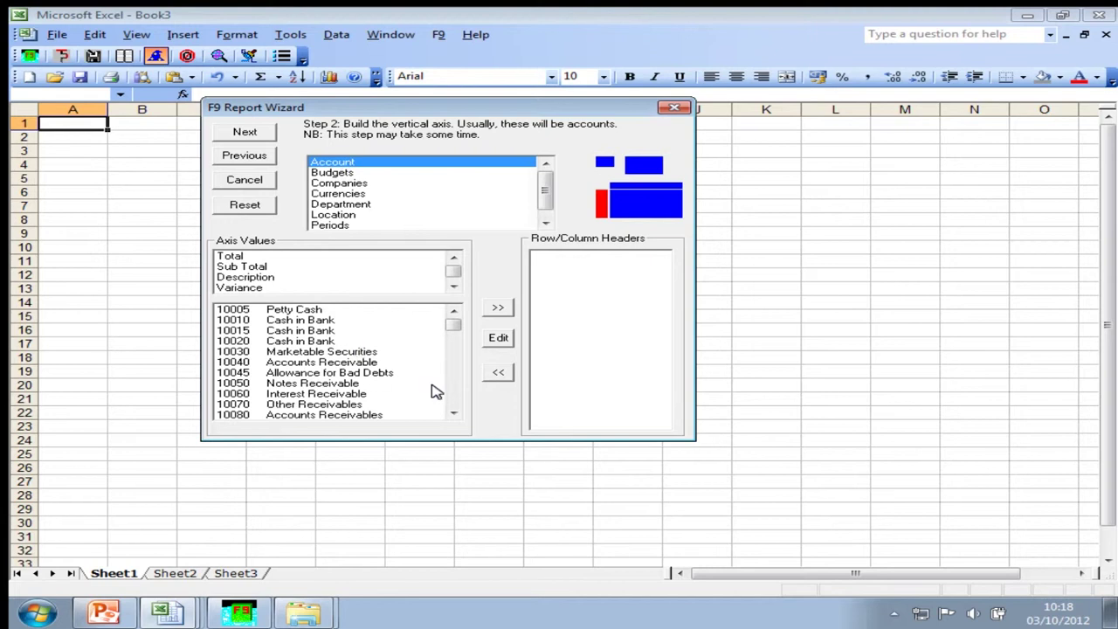
scroll(445, 395, down, 15)
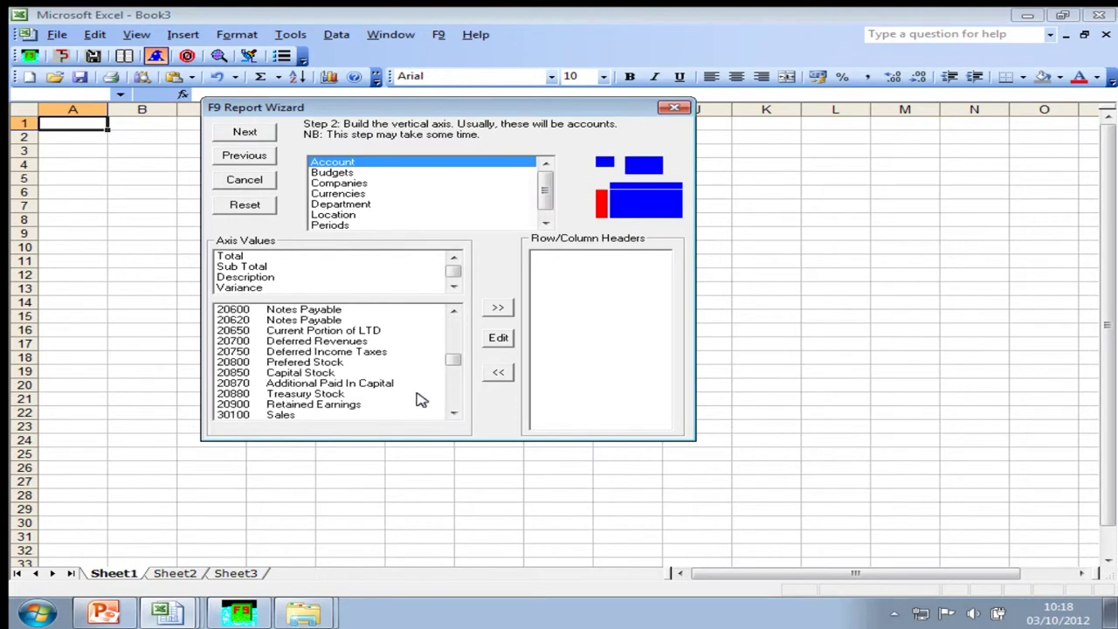
click(277, 414)
drag(452, 358, 452, 411)
shift+click(359, 416)
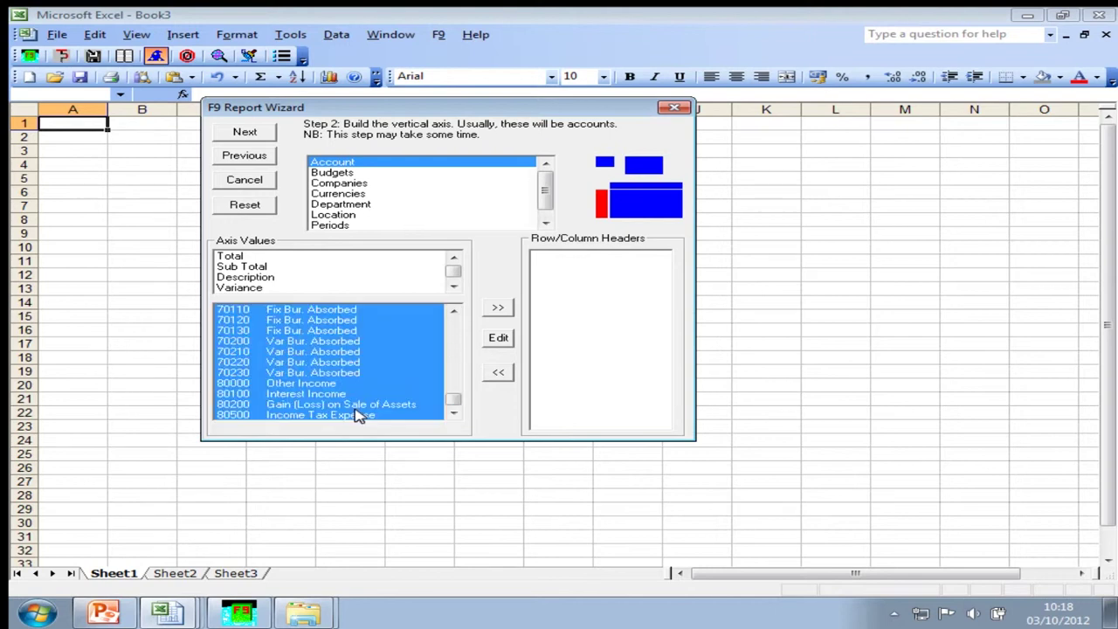
click(495, 308)
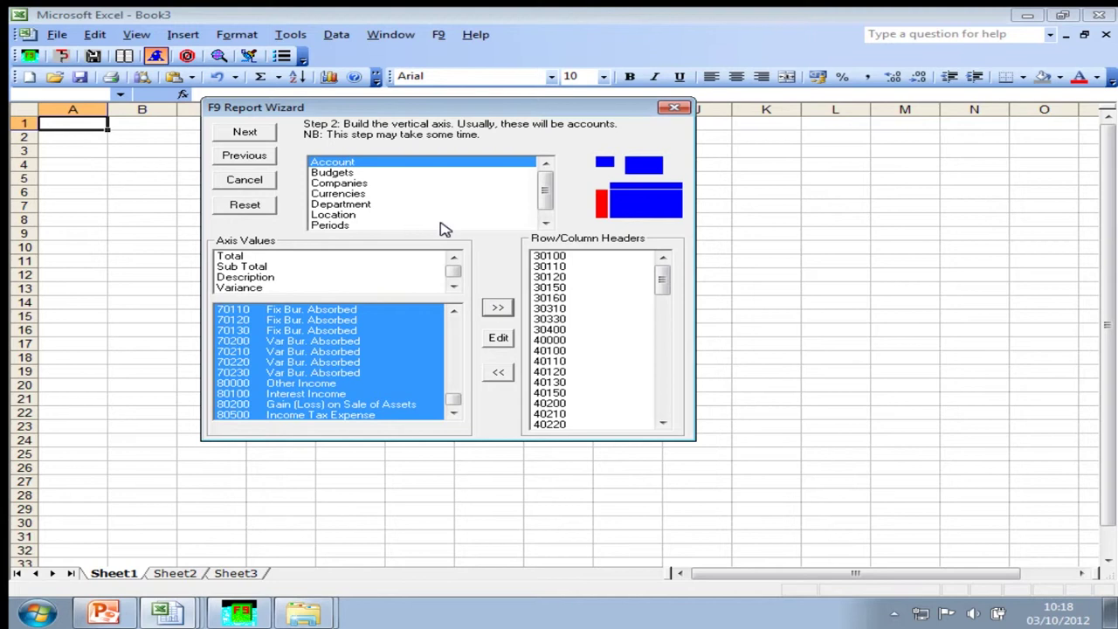
click(231, 131)
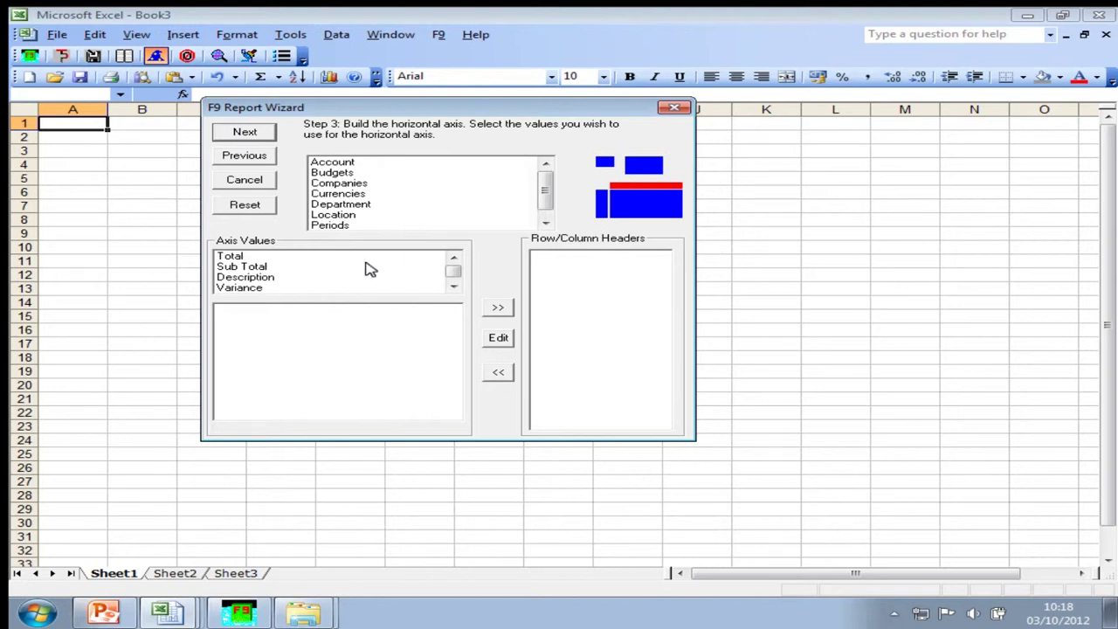
Build the report's horizontal axis from Description followed by the periods January to June
click(262, 276)
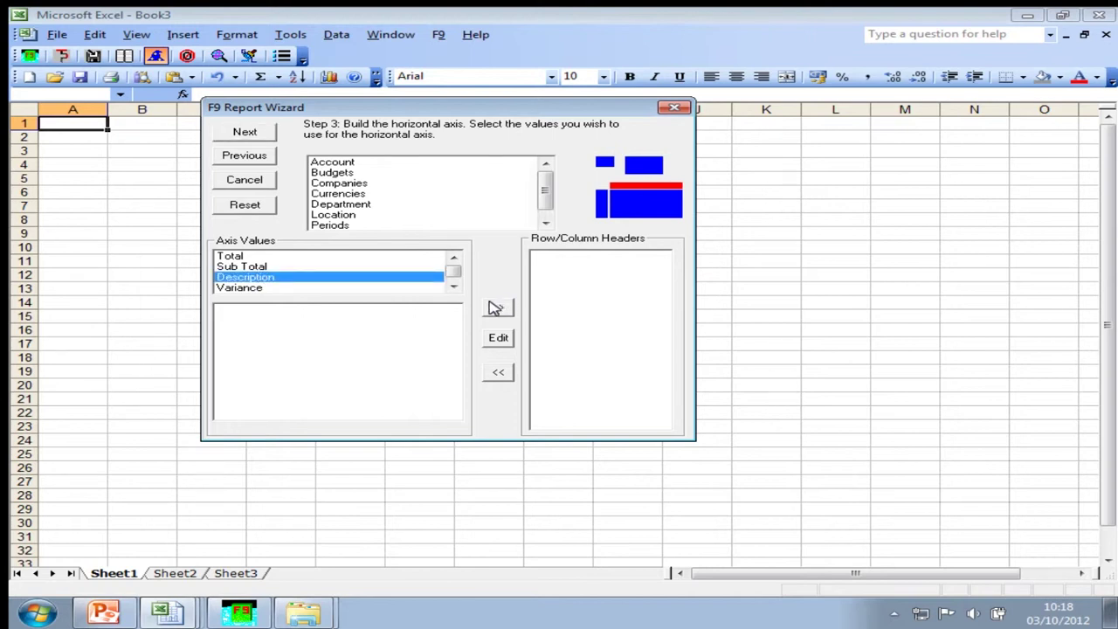
click(494, 308)
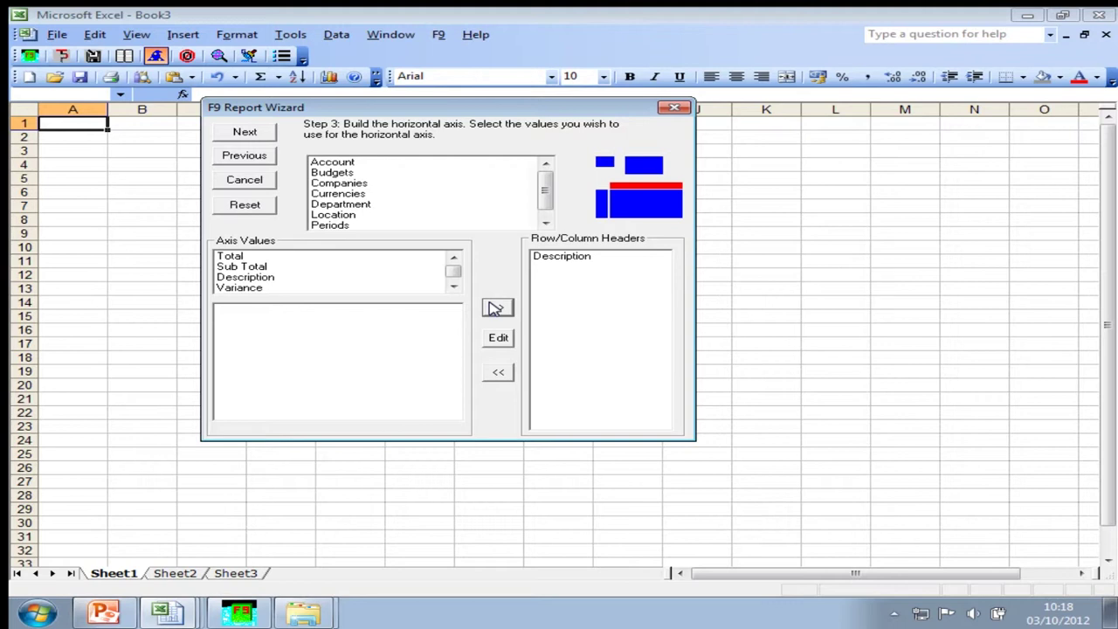
click(330, 224)
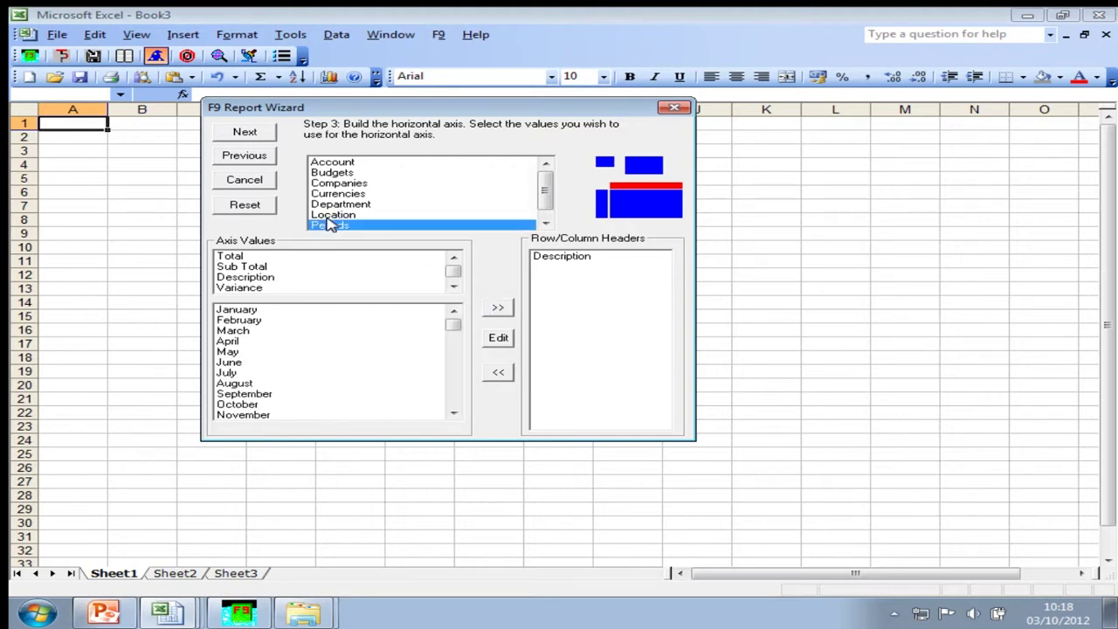
shift+click(230, 360)
click(498, 307)
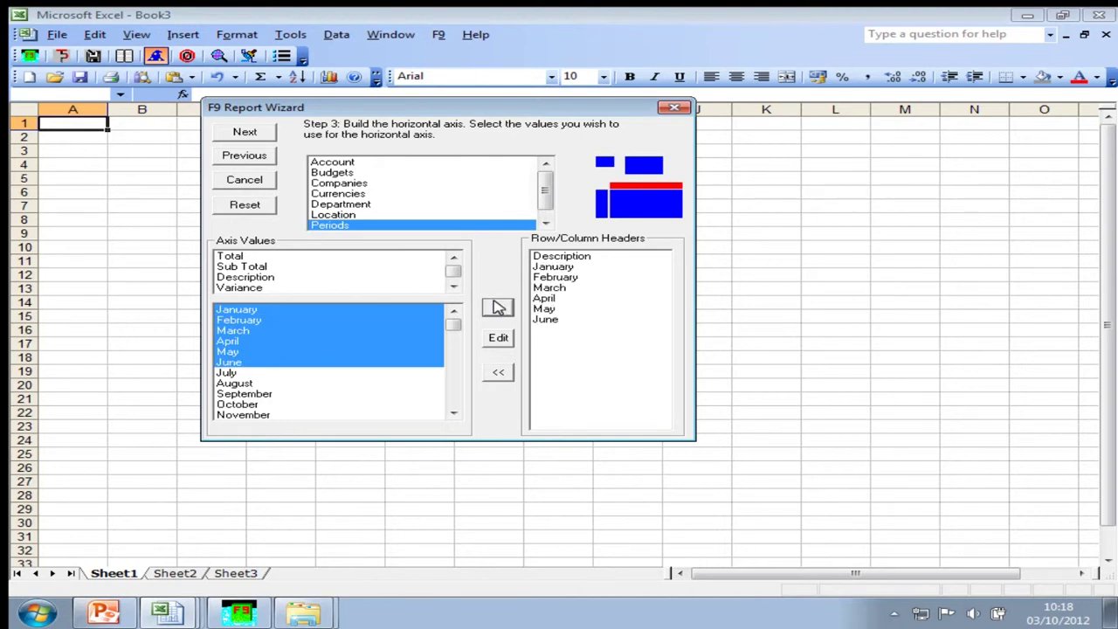
click(252, 133)
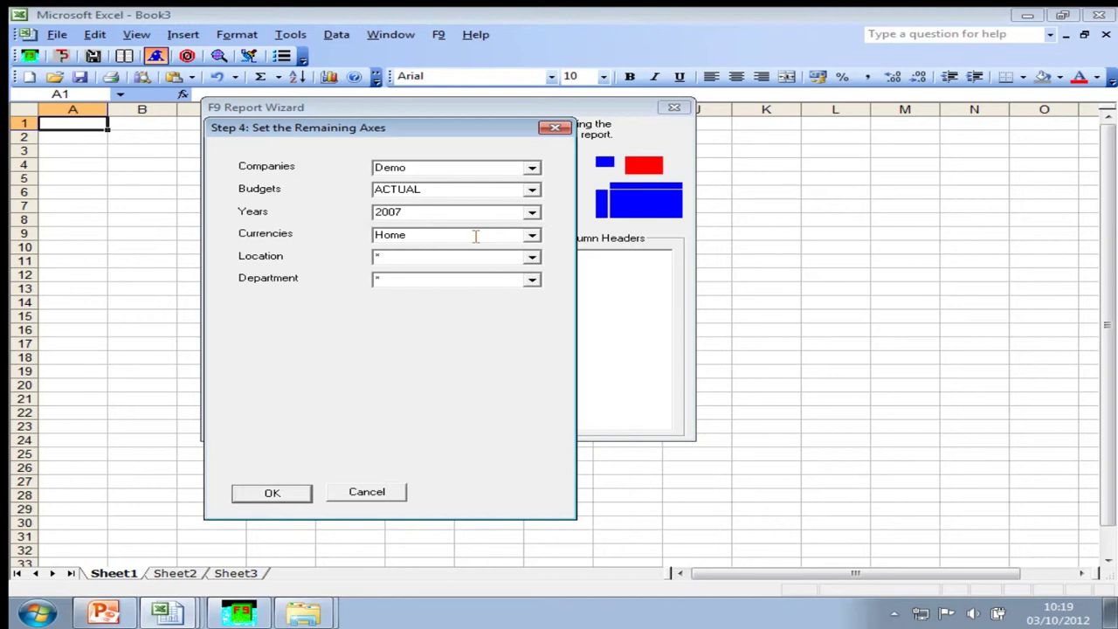
Set the Years axis to 2008, keep the other axes at their defaults, and generate the report with the default title and options
click(531, 213)
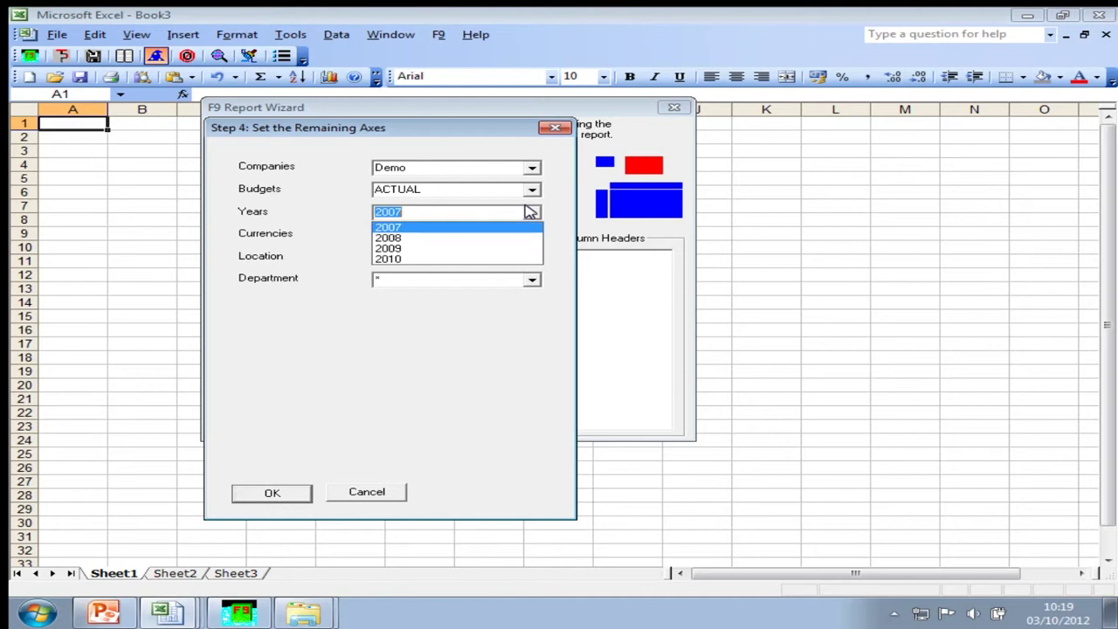
click(531, 213)
click(531, 190)
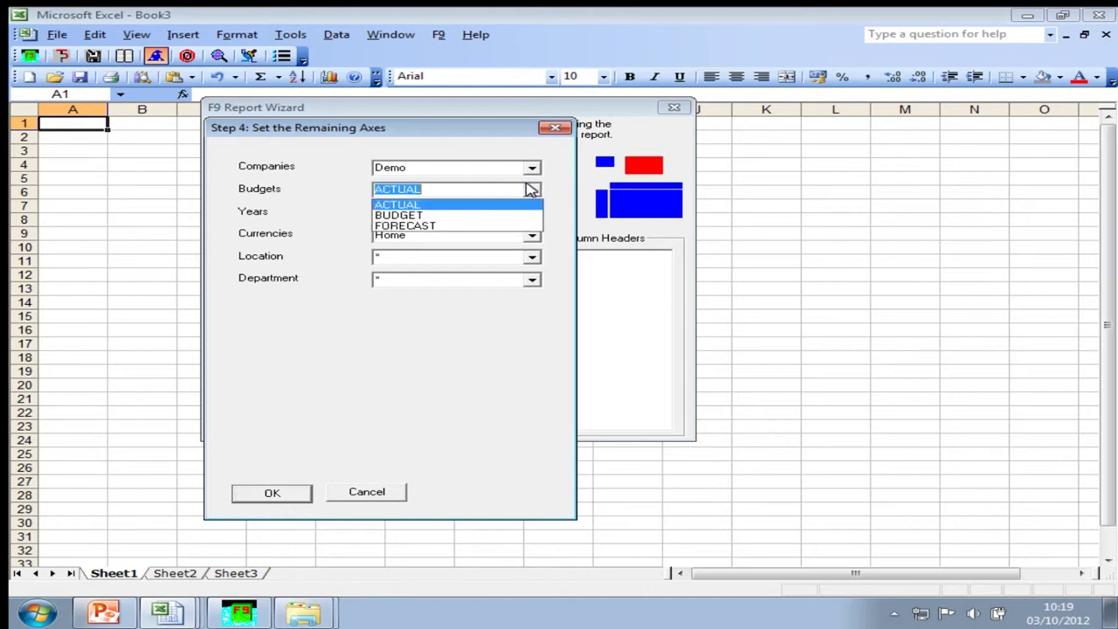
click(531, 189)
click(526, 212)
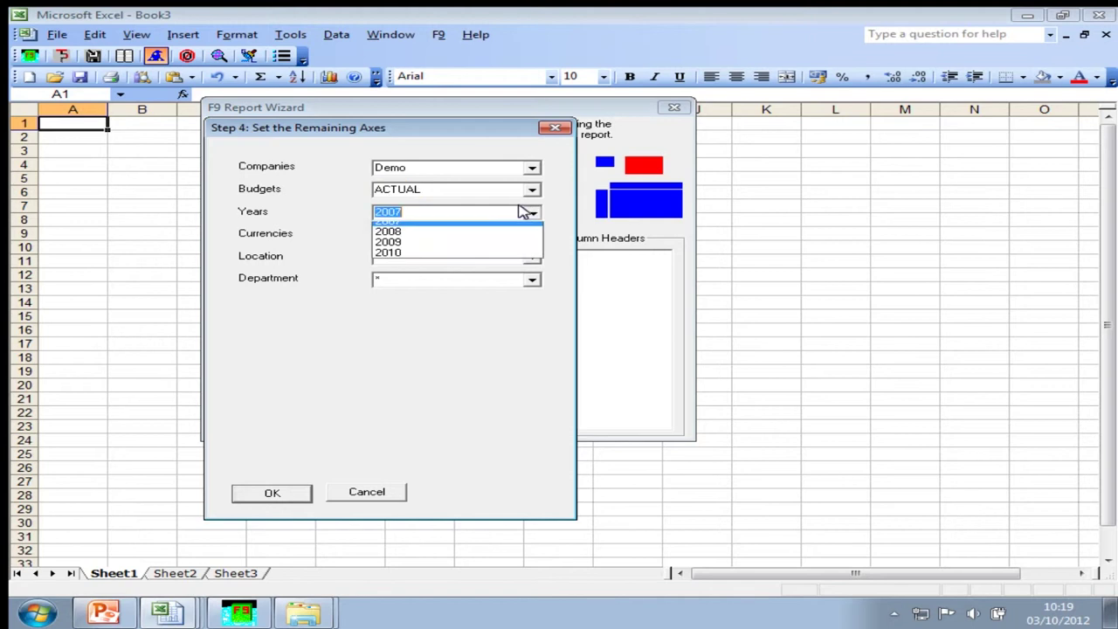
click(393, 232)
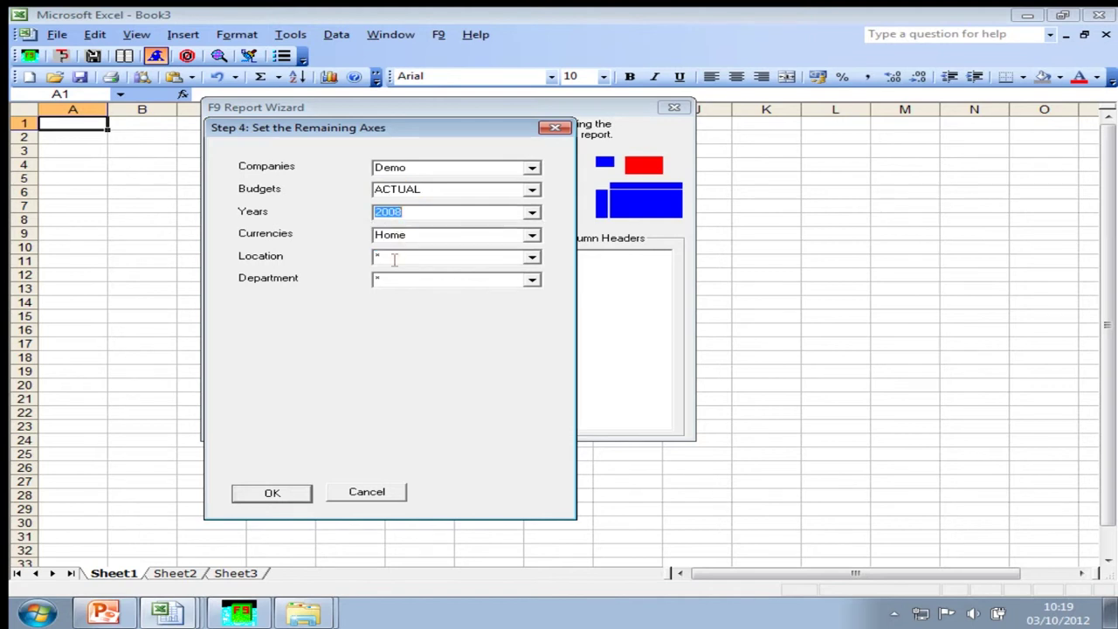
click(256, 494)
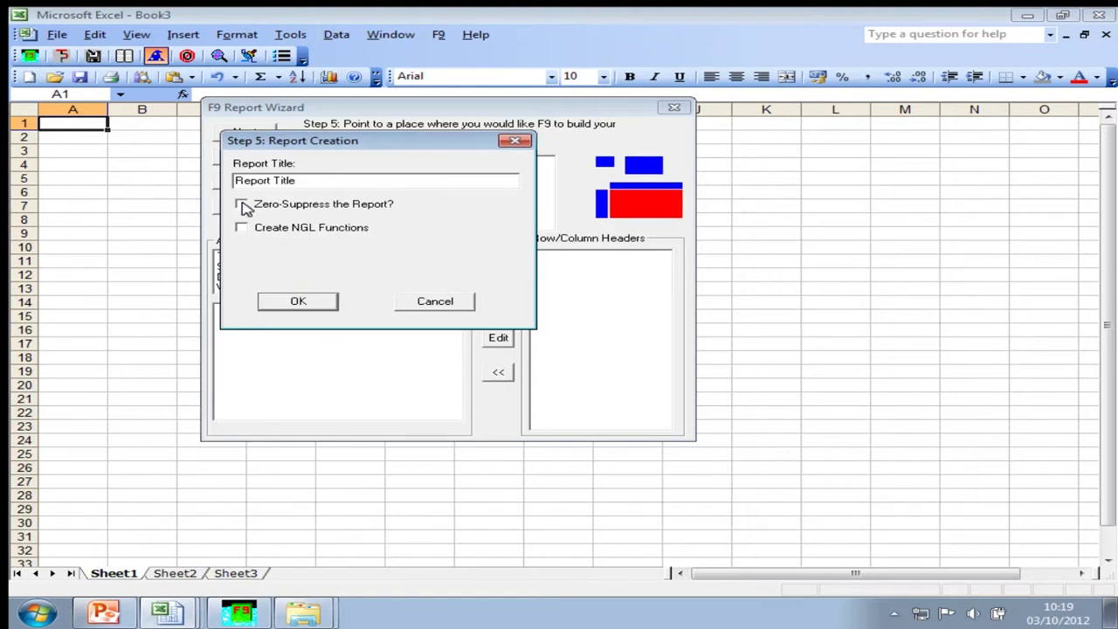
click(280, 303)
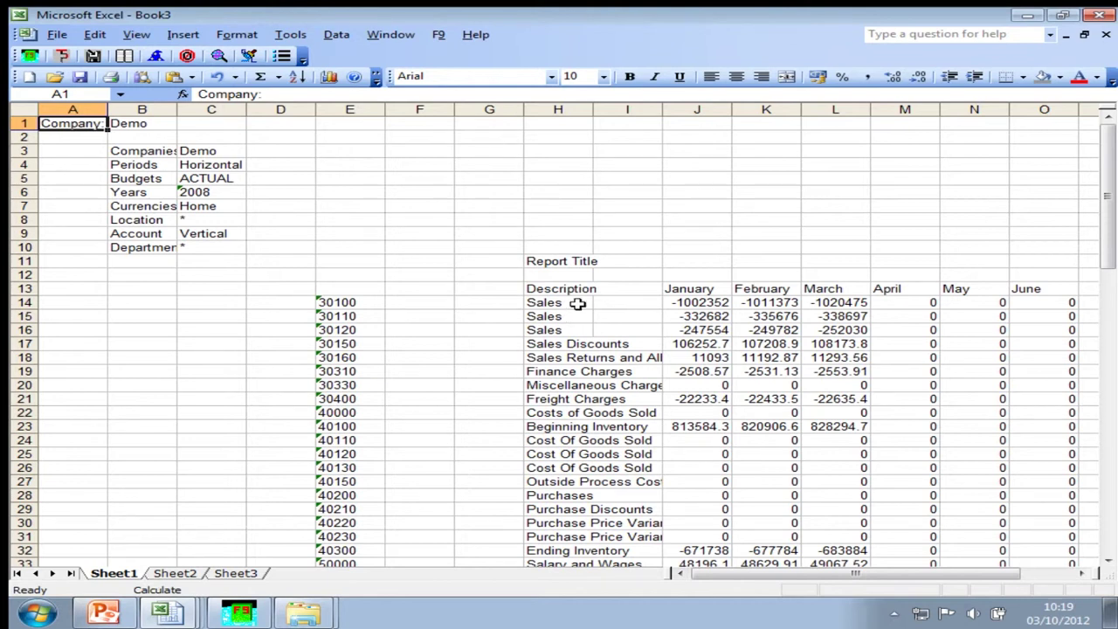
Check the GL formula in J14 and the account code in E14, and narrow the empty columns D, F and G
click(680, 300)
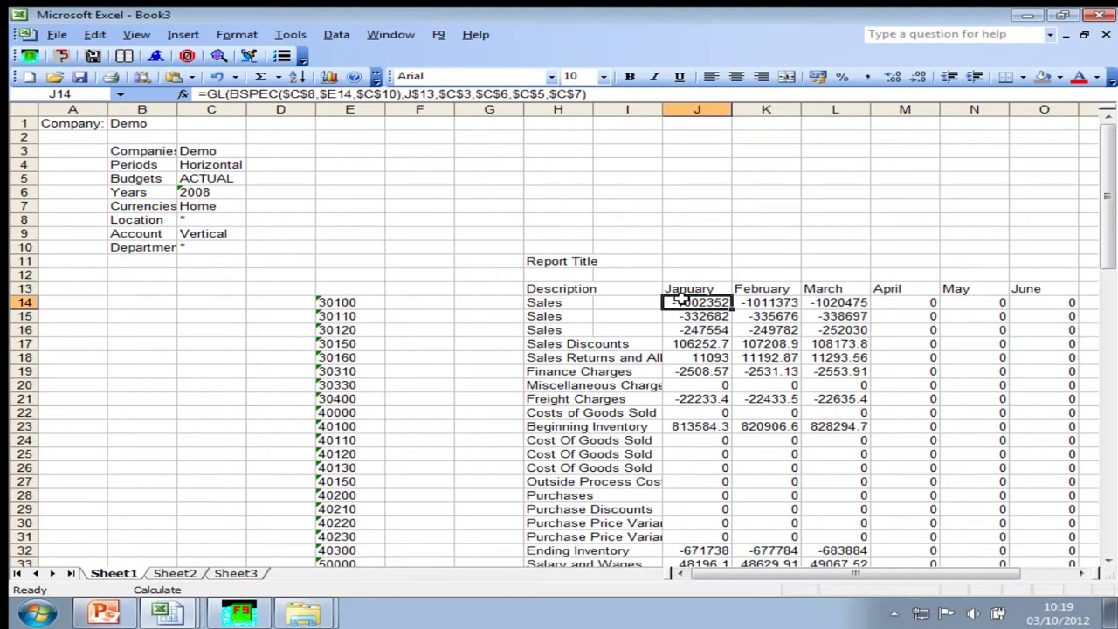
click(358, 303)
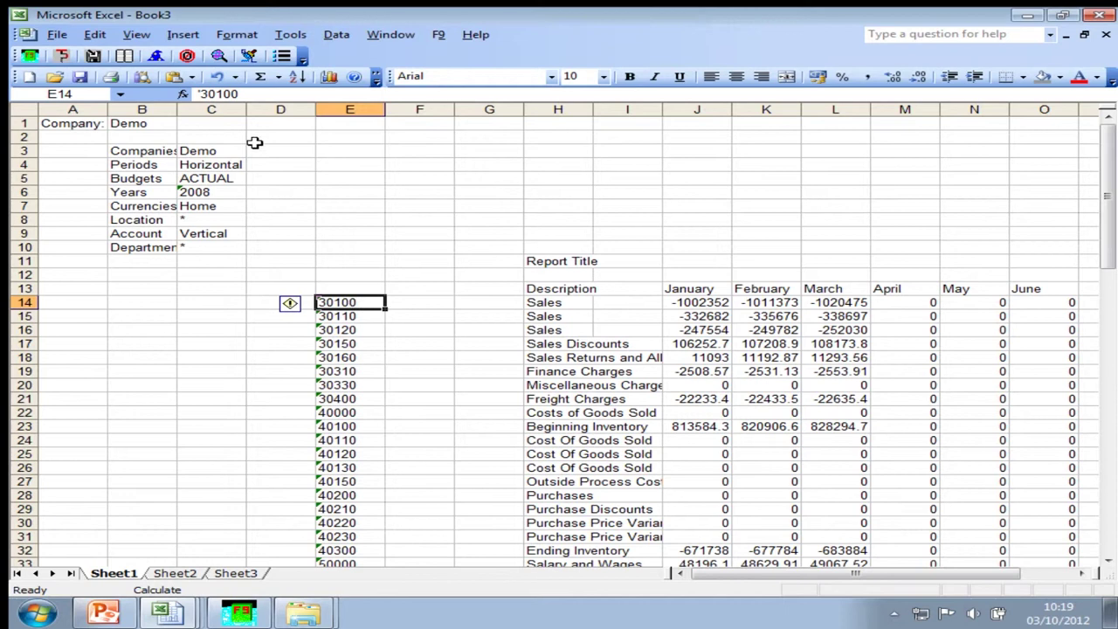
drag(314, 110, 265, 110)
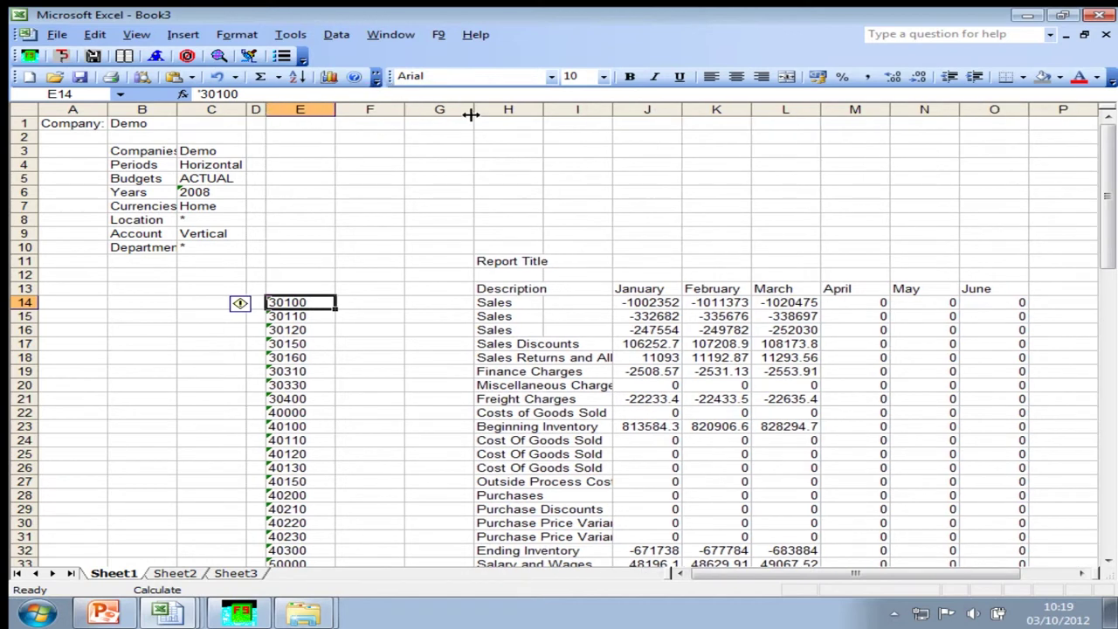
drag(406, 109, 351, 109)
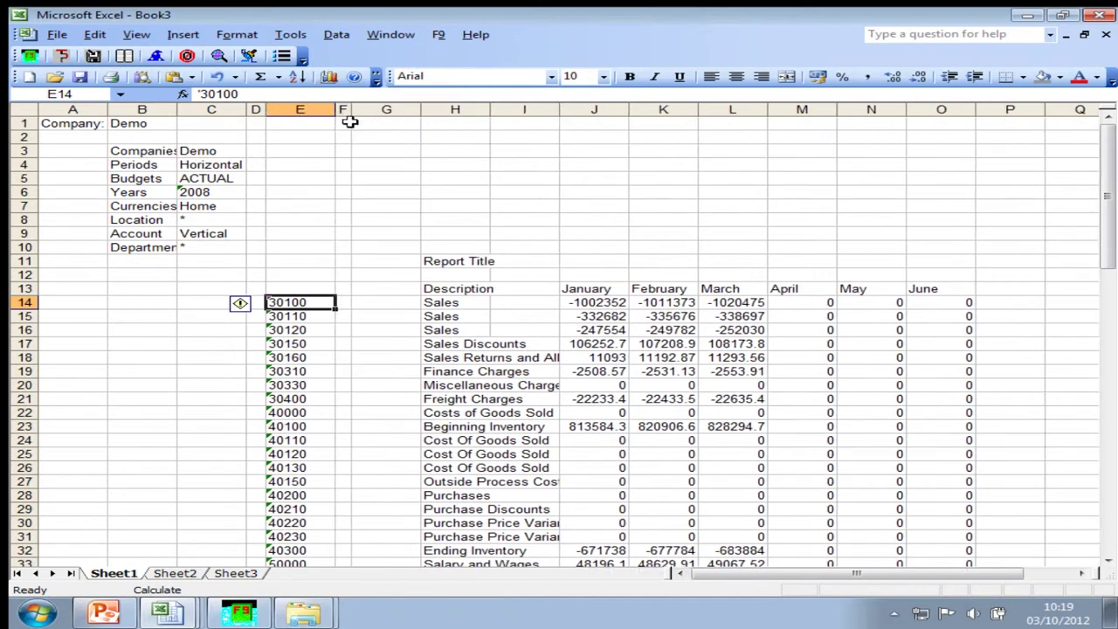
drag(420, 109, 377, 109)
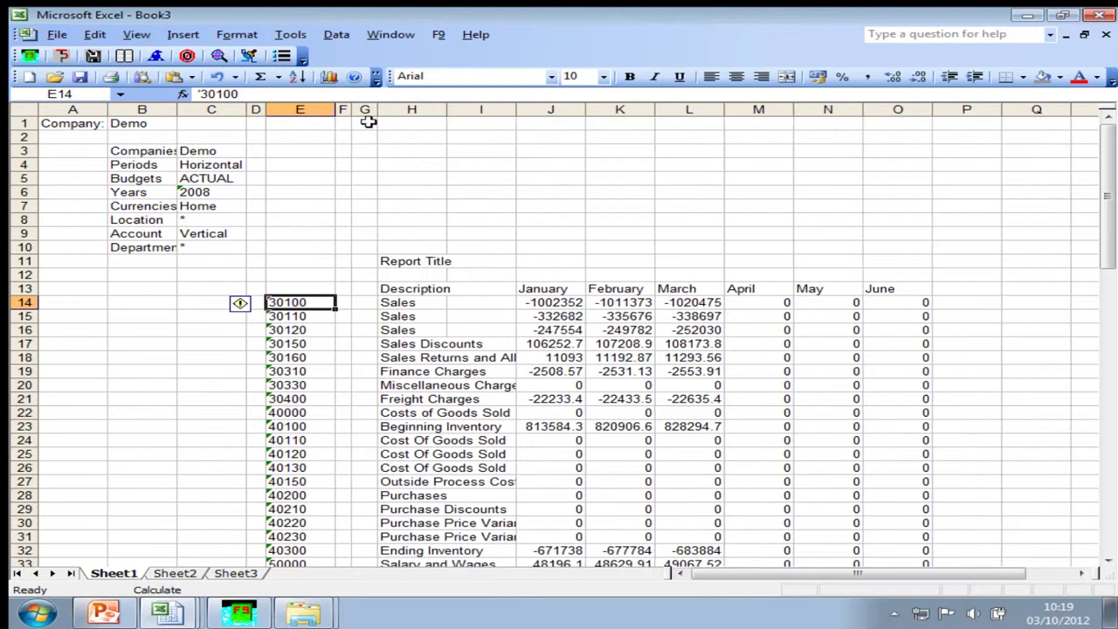
Replace the account code in E14 with the wildcard 3*
key(F2)
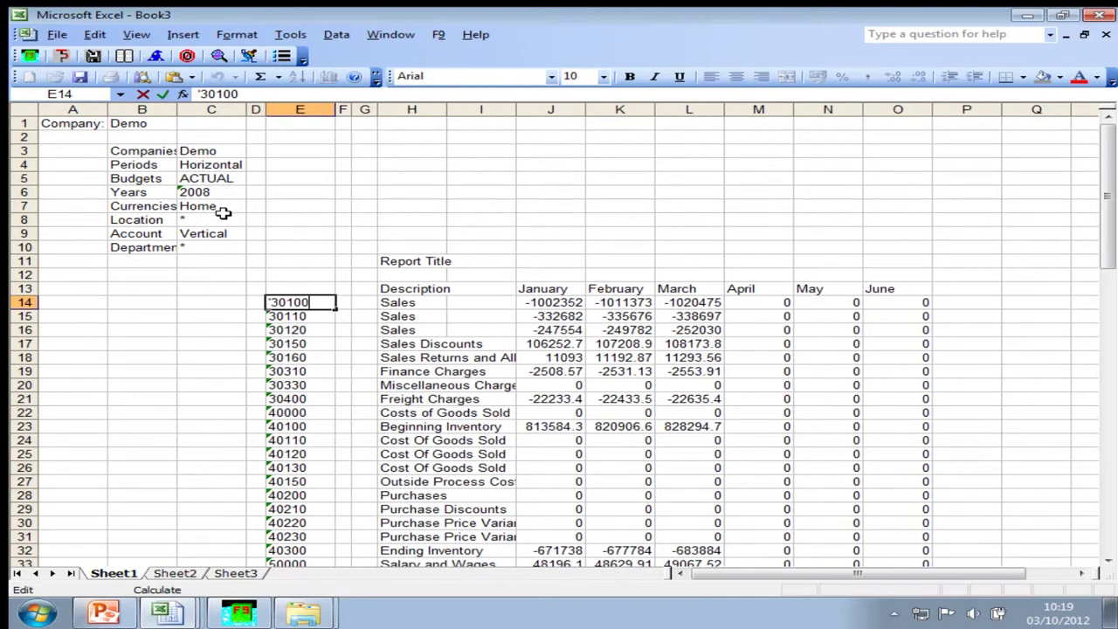
key(BackSpace)
key(BackSpace)
key(BackSpace)
key(BackSpace)
text(*)
key(Return)
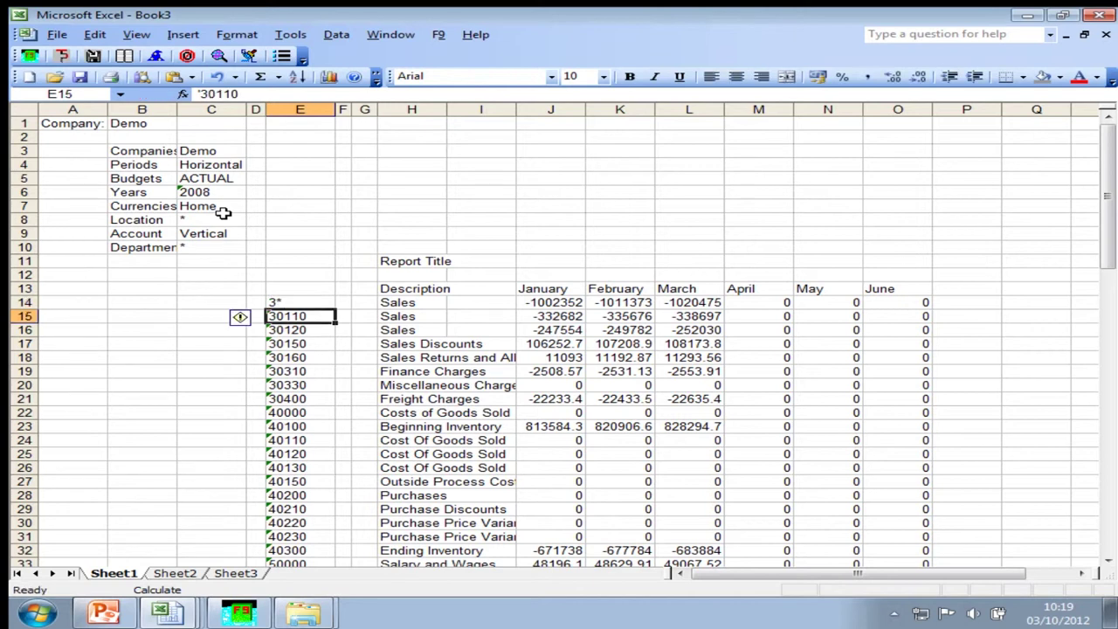
Replace the account code in E15 with the text range 40000..50000
text('40000)
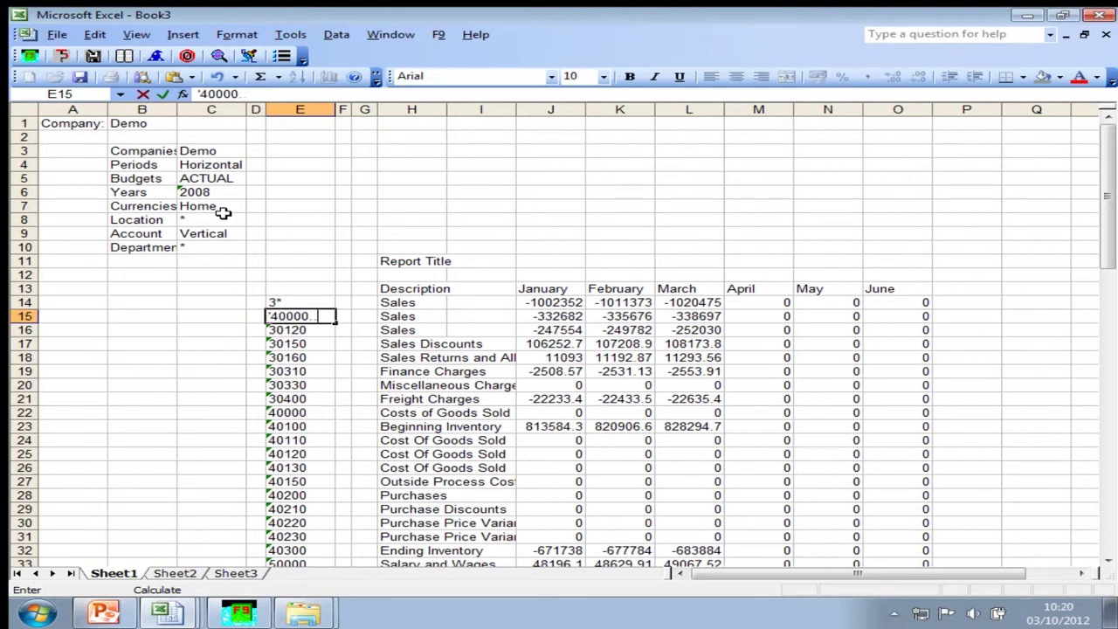
text(..50000)
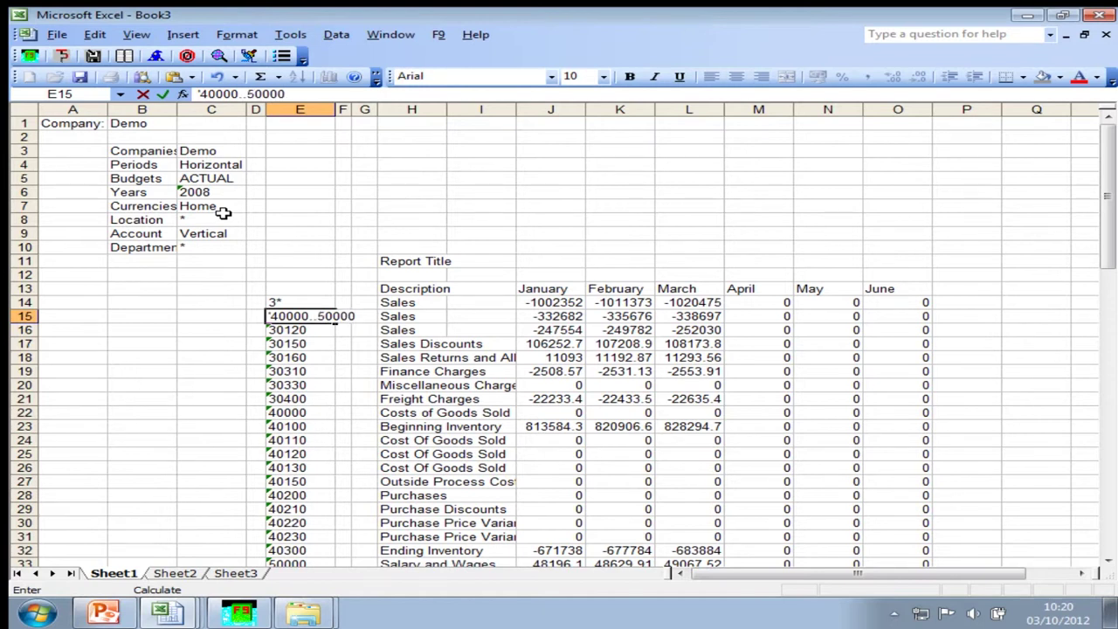
key(Return)
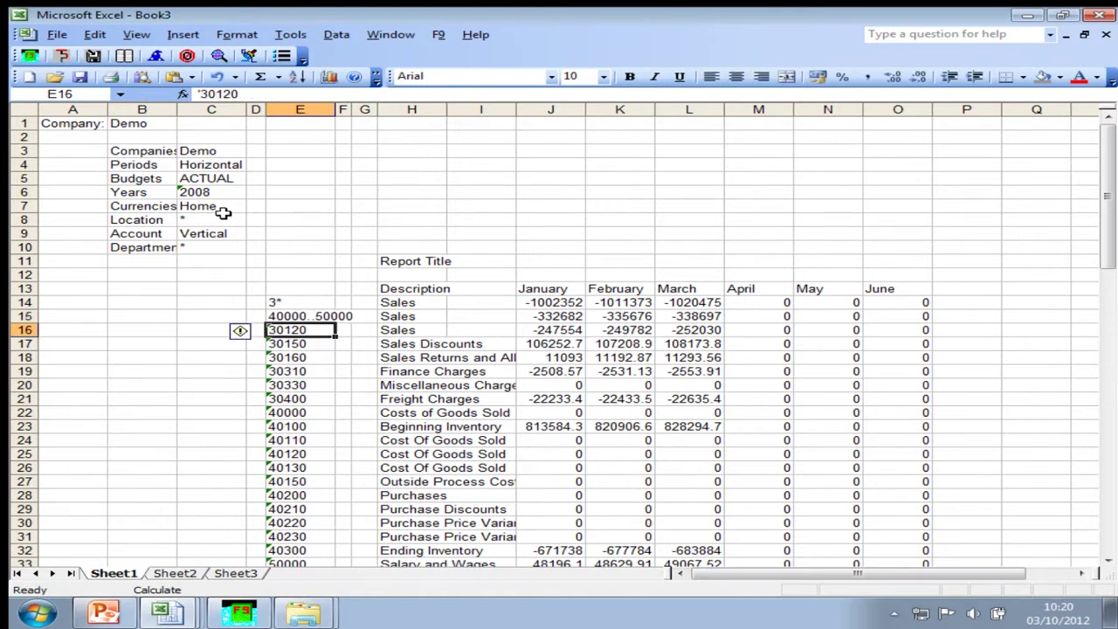
Delete all remaining report rows from row 16 through row 112 and return to cell A1
click(26, 331)
key(shift+Page_Down)
key(shift+Page_Down)
key(shift+Page_Down)
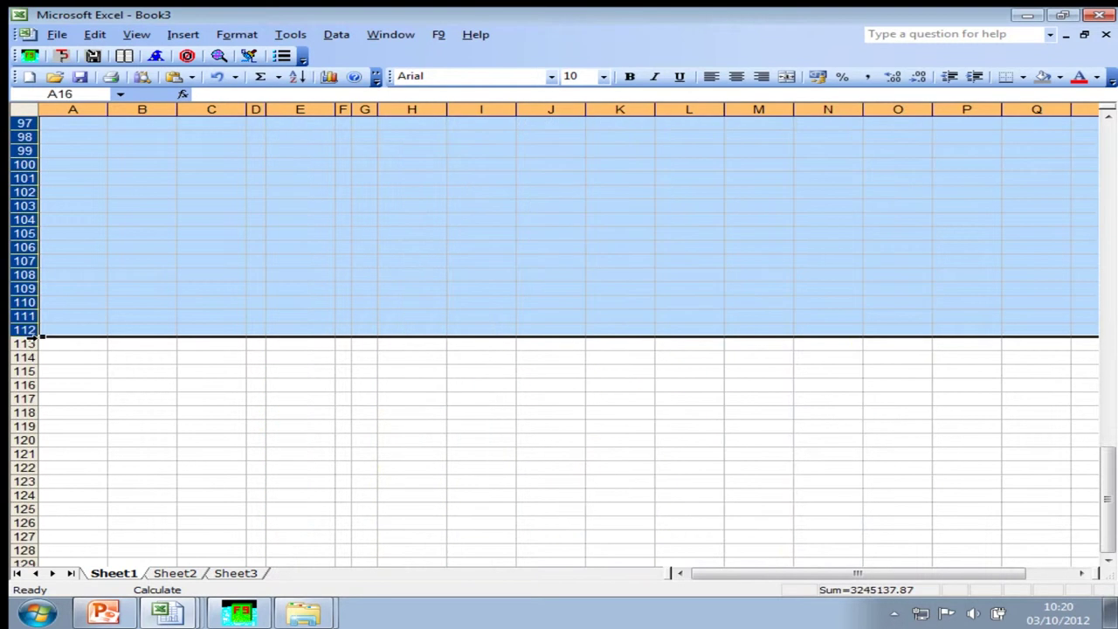
key(ctrl+Home)
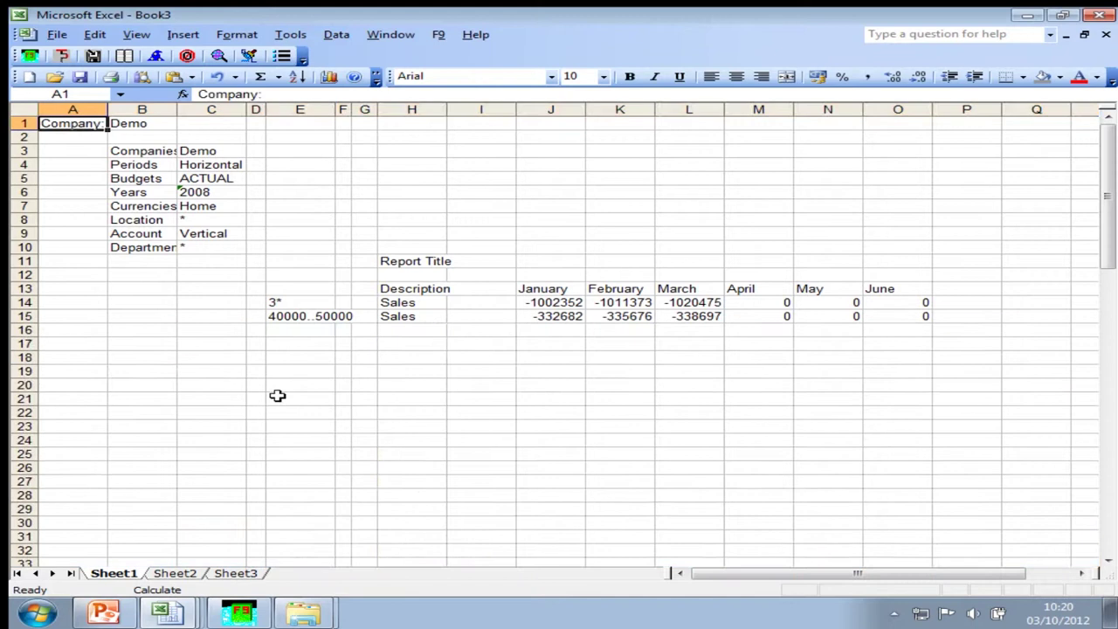
Recalculate the report and check the description formula in H14 and the GL formula in J14
key(F9)
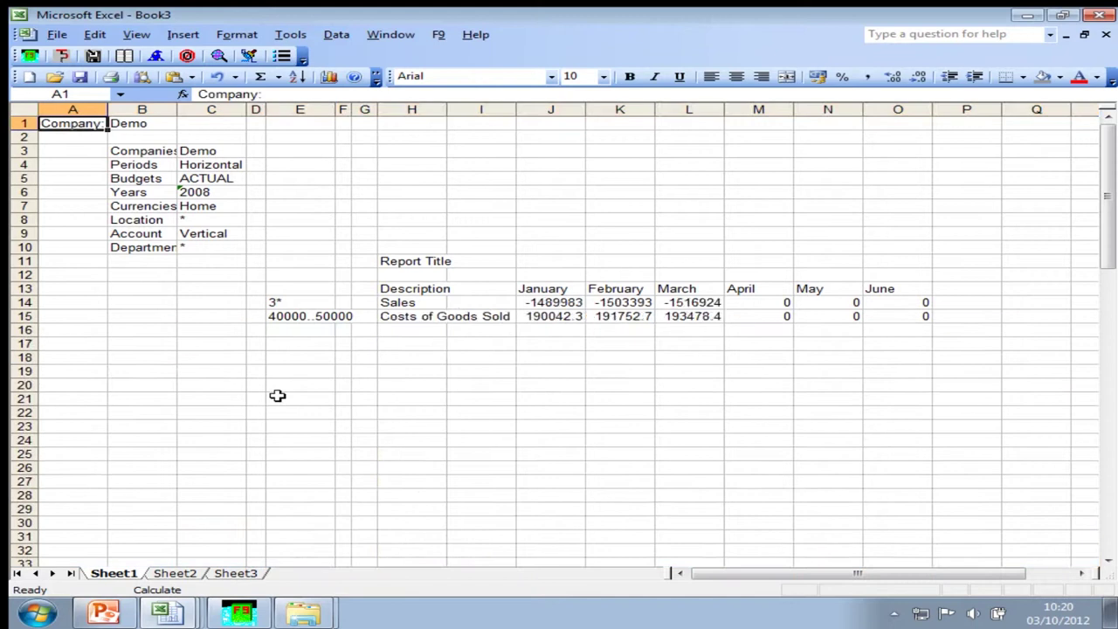
click(408, 304)
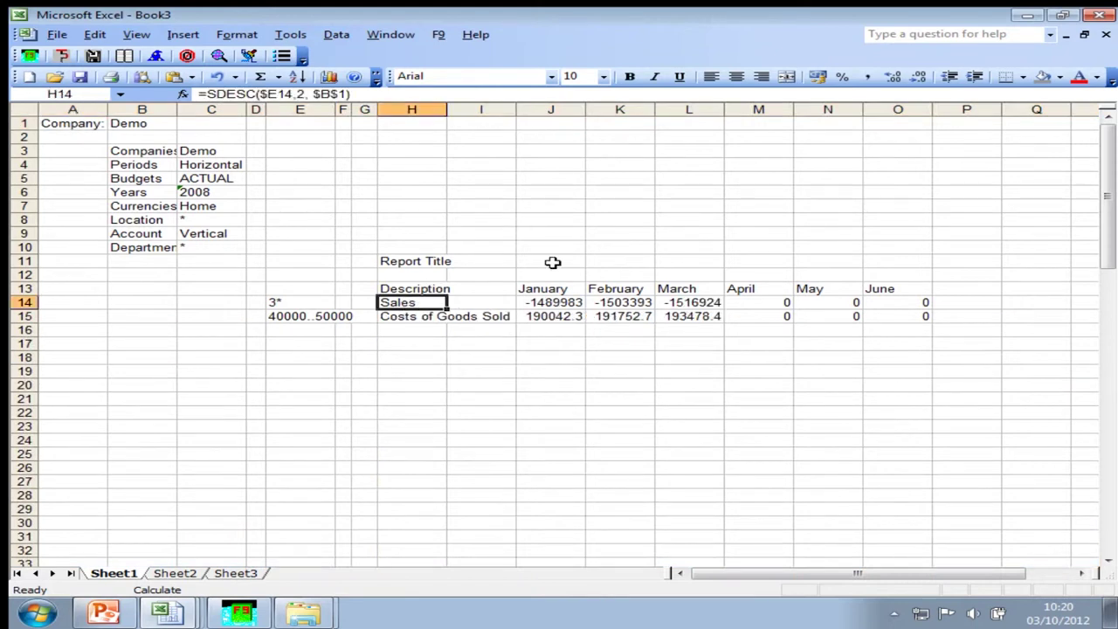
click(553, 300)
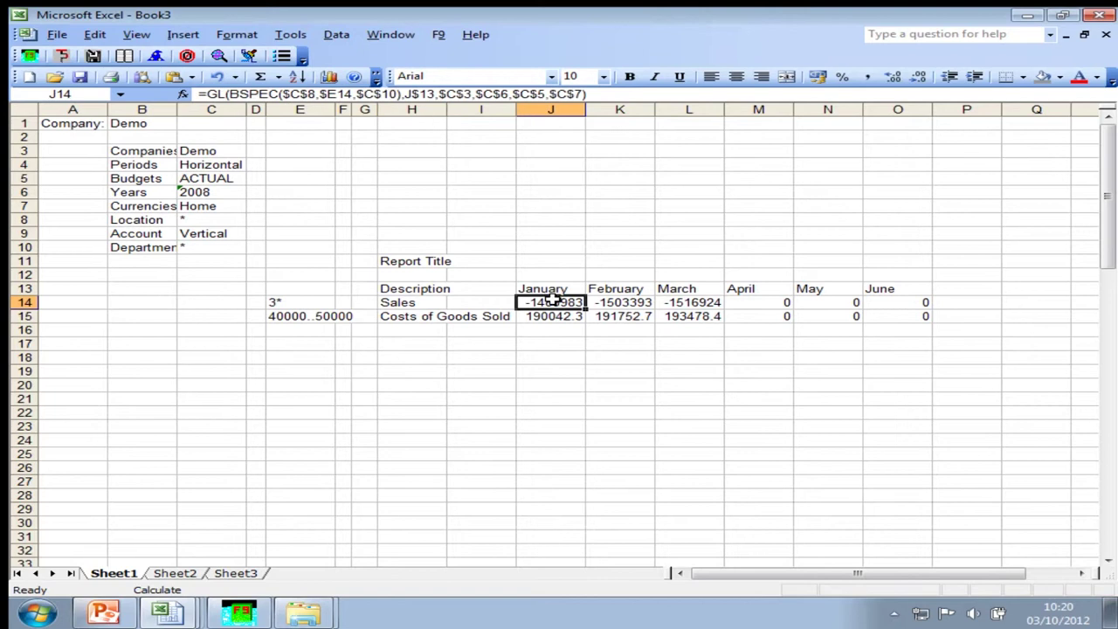
Fit column E to its contents and enter the account list 30120,30150,30160 in E16
click(289, 316)
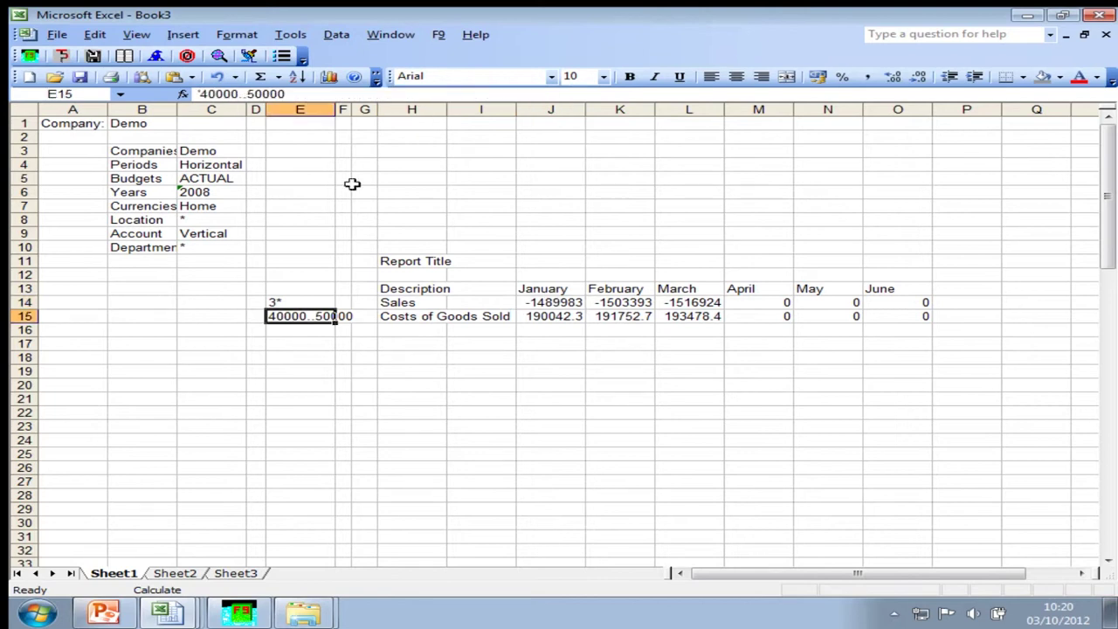
double_click(336, 112)
click(286, 326)
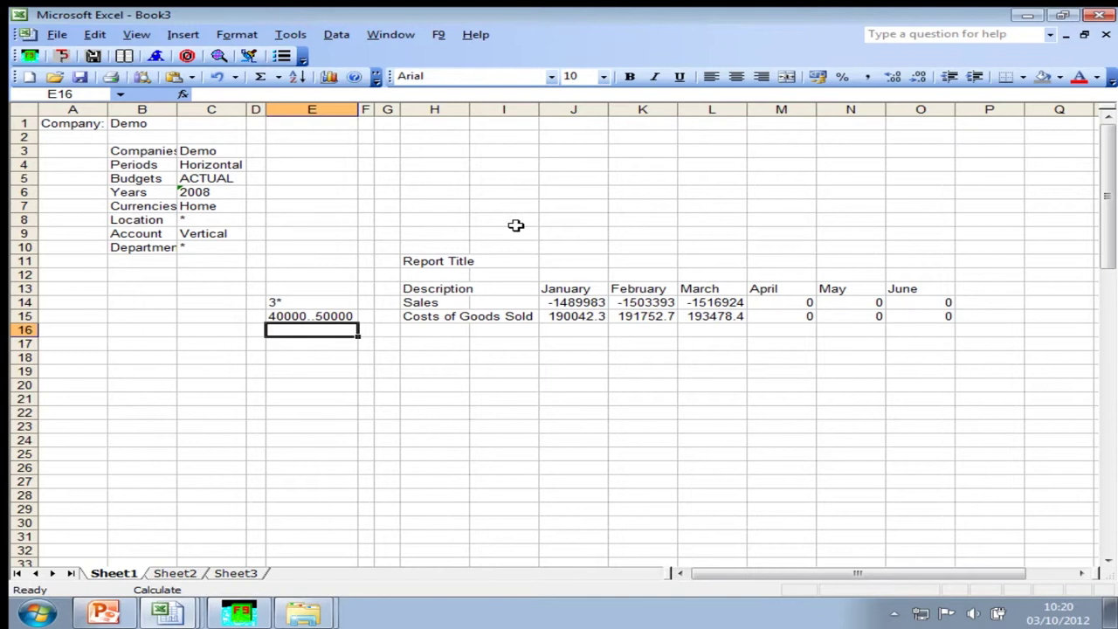
text(3/)
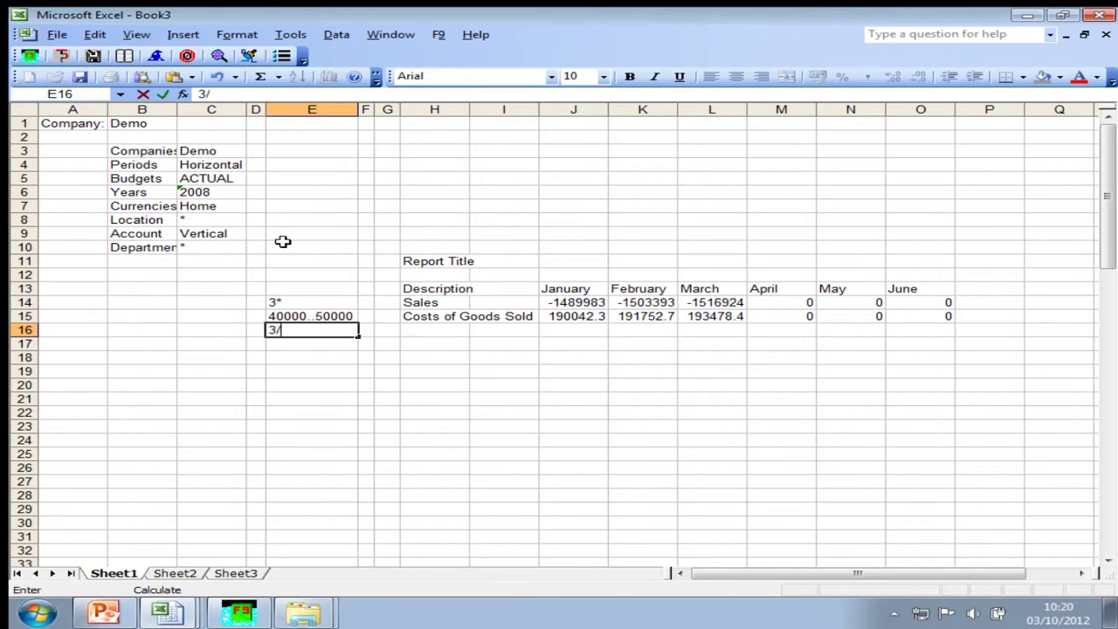
key(BackSpace)
text(0120,30150)
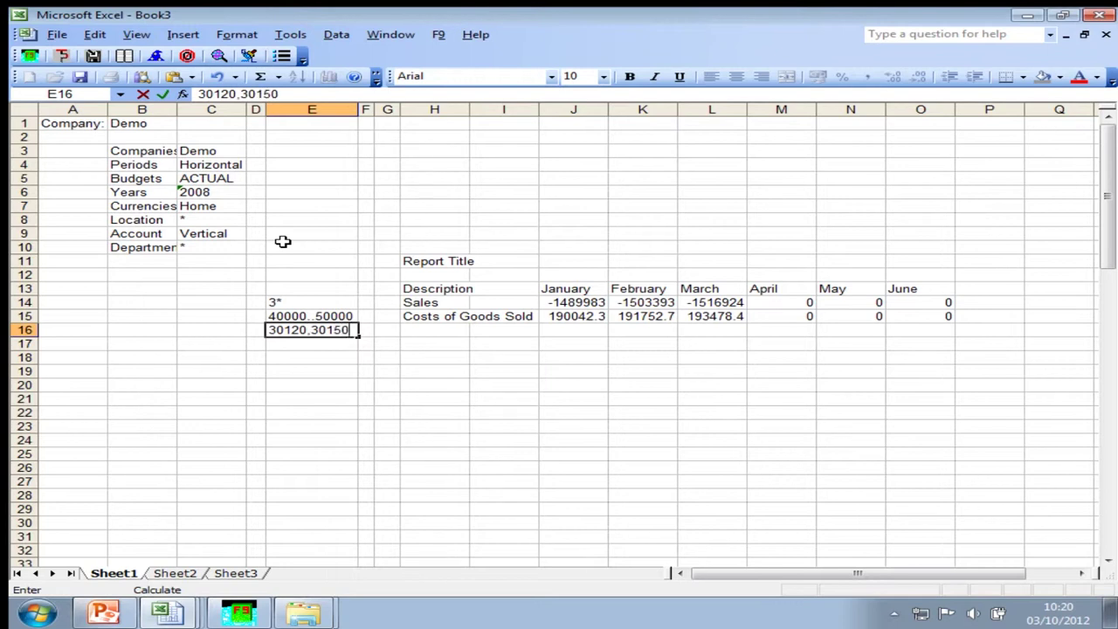
text(,30160)
key(Return)
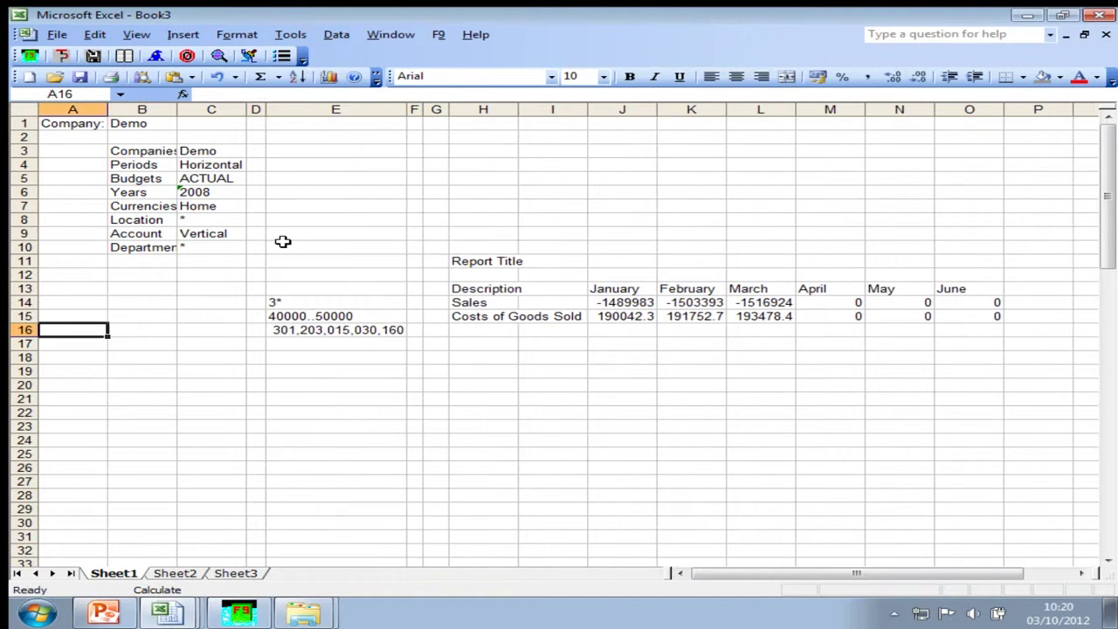
Turn the entry in E16 into text and restore its commas so it reads 30120,30150,30160
key(Right)
key(Right)
key(Right)
key(Right)
key(F2)
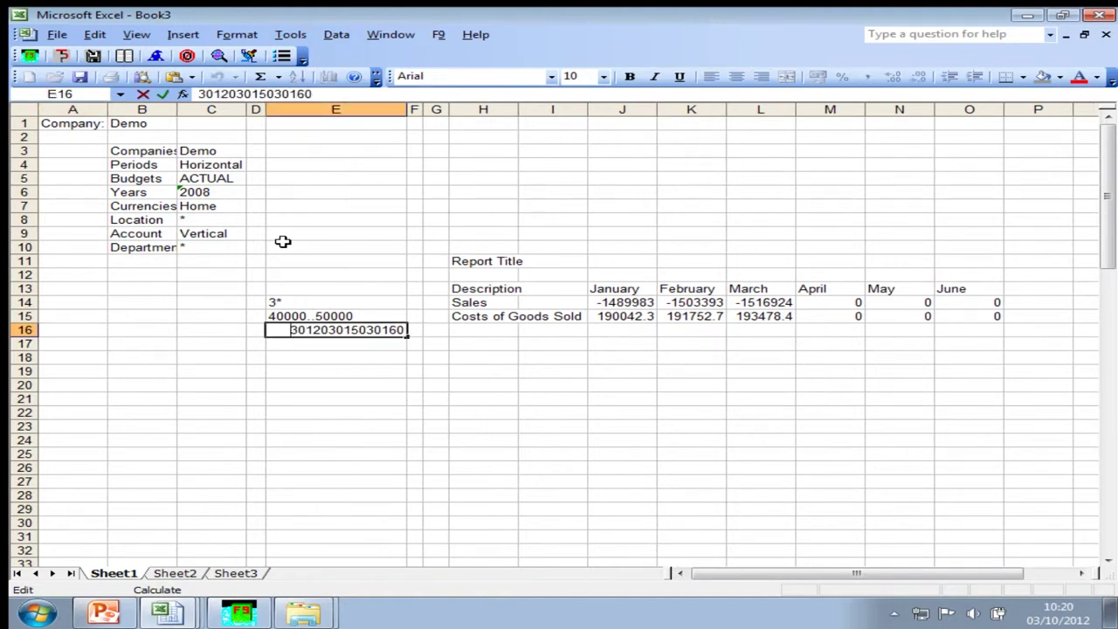
key(Home)
text(')
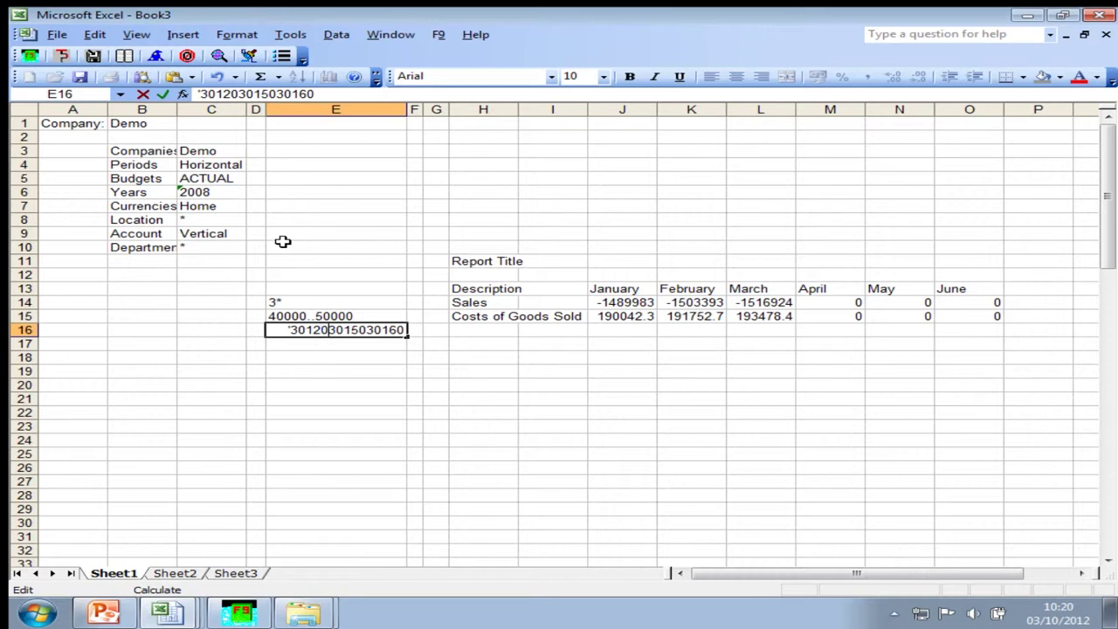
key(Right)
key(Right)
key(Right)
key(Right)
key(Right)
text(,)
key(Right)
key(Right)
key(Right)
key(Right)
key(Right)
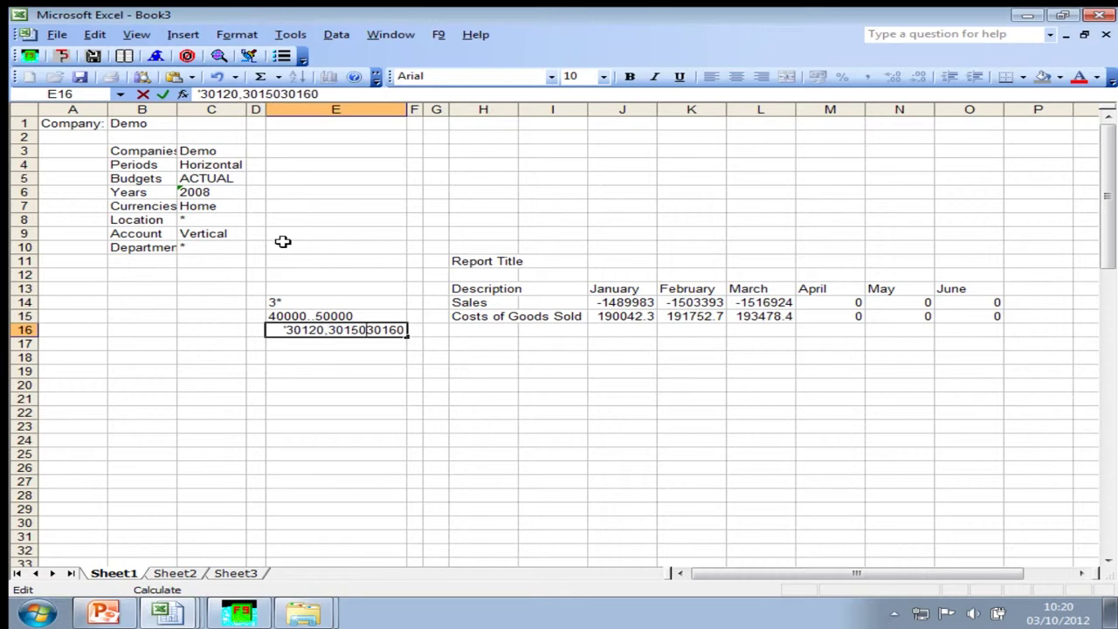
text(,)
key(Return)
Copy the GL formulas for January through June from J15:O15 into row 16
key(Up)
key(Up)
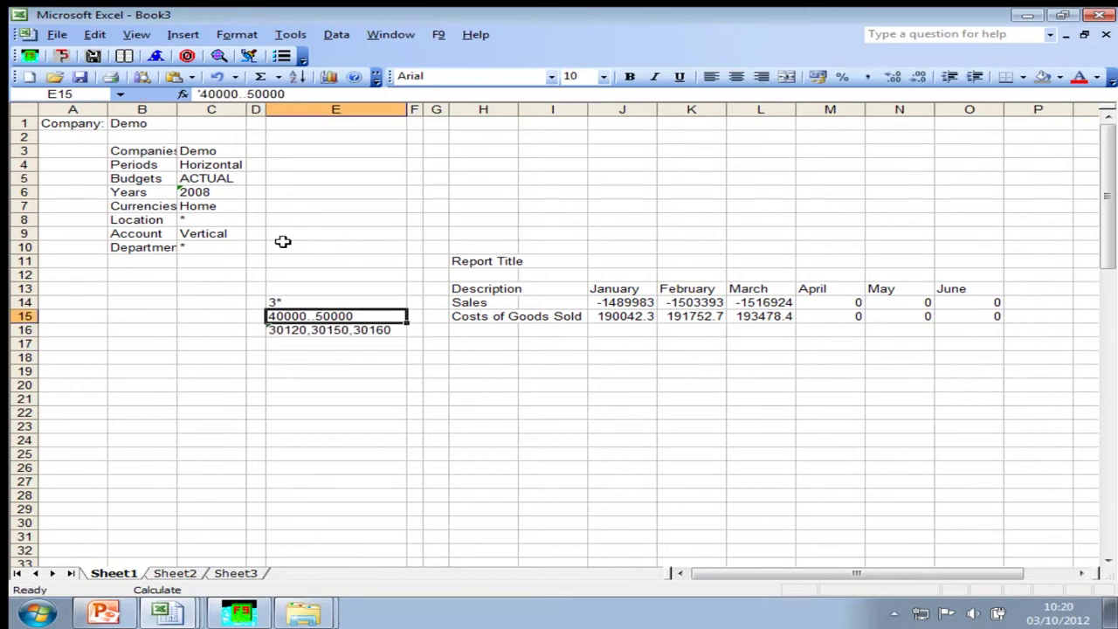
key(Down)
key(Up)
key(Right)
key(Right)
key(Right)
key(Right)
key(Right)
key(shift+Right)
key(shift+Right)
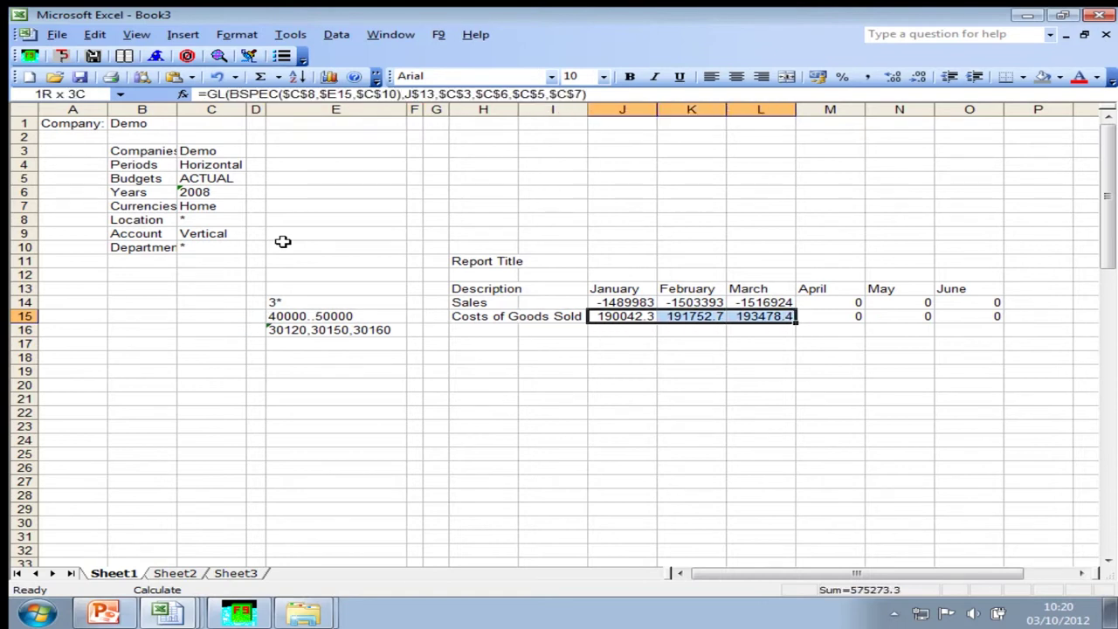
key(shift+Right)
key(shift+Right)
key(shift+Right)
key(ctrl+c)
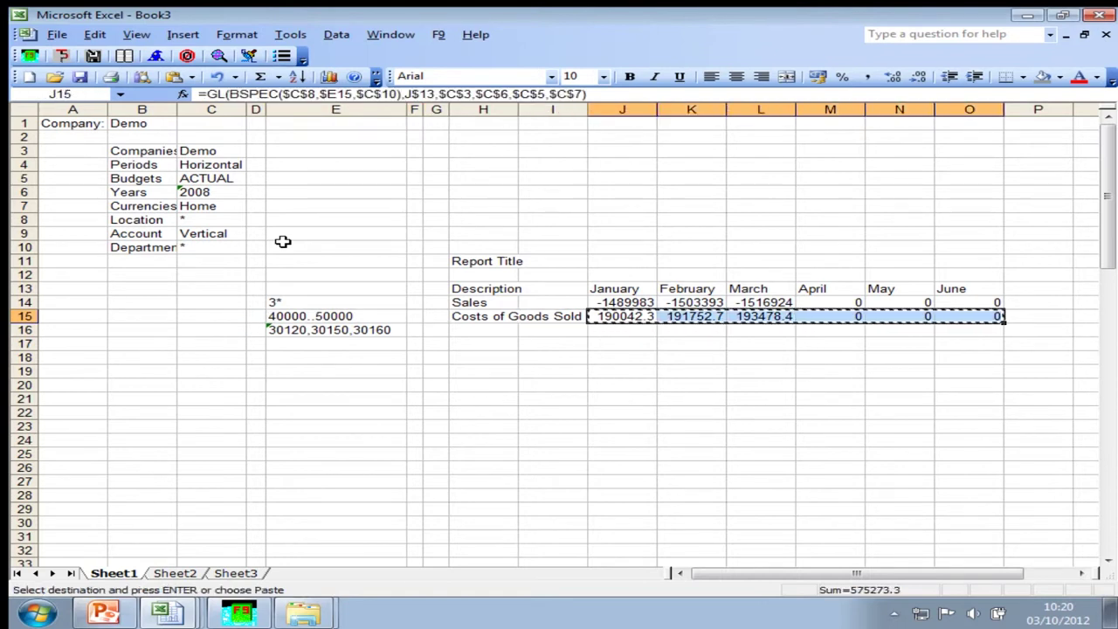
key(Down)
key(ctrl+v)
key(Escape)
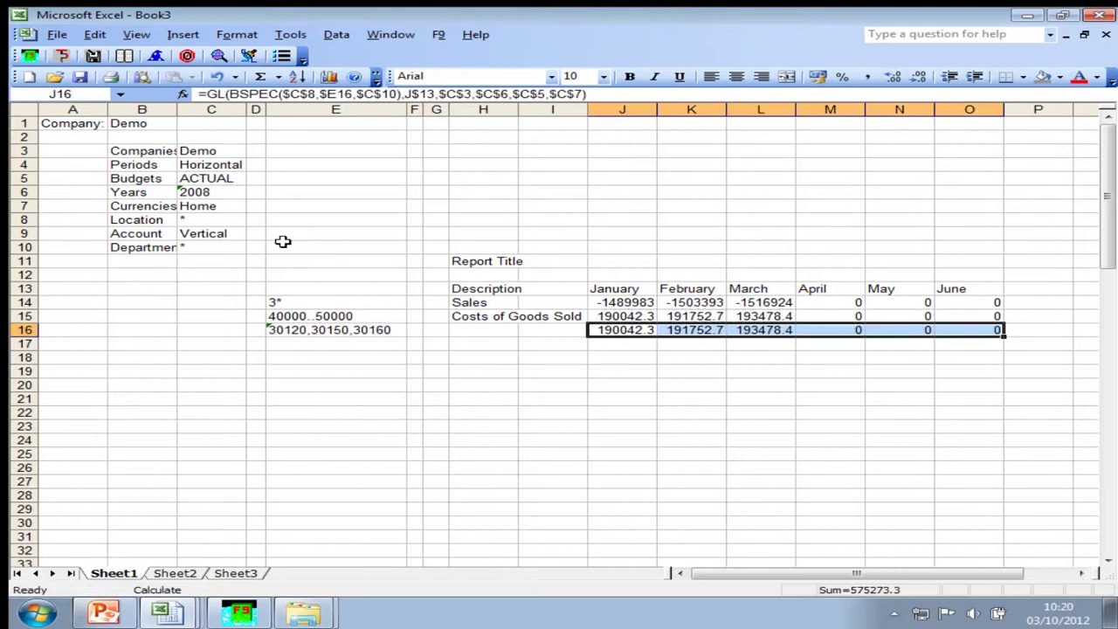
Check the GL formula in J16, the account codes in E15 and E16, and the month headings in J13:O13
click(617, 329)
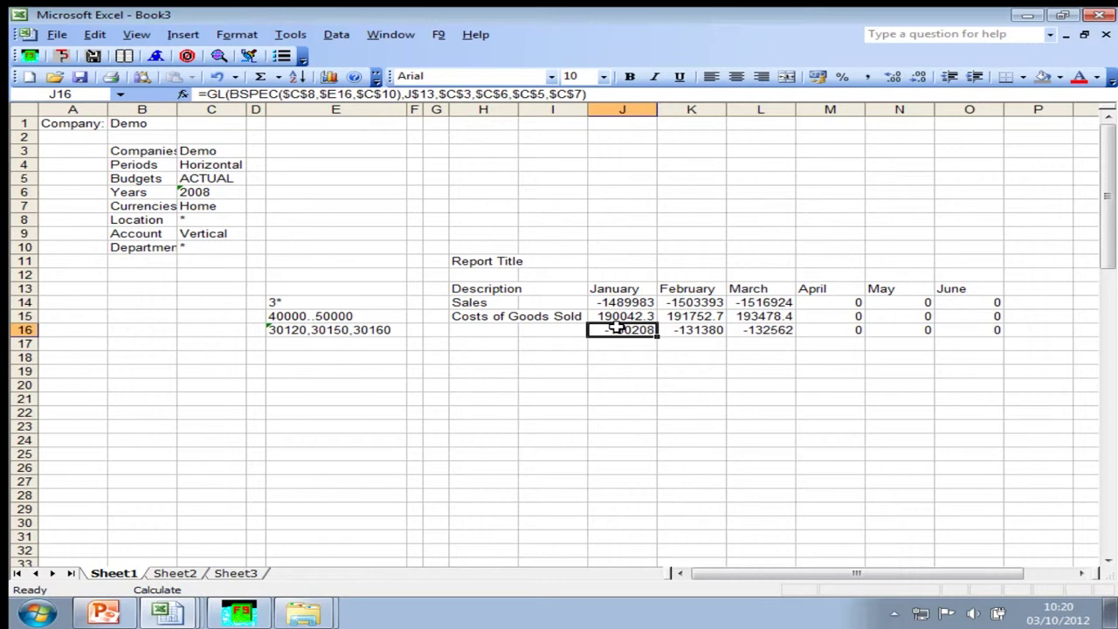
click(348, 316)
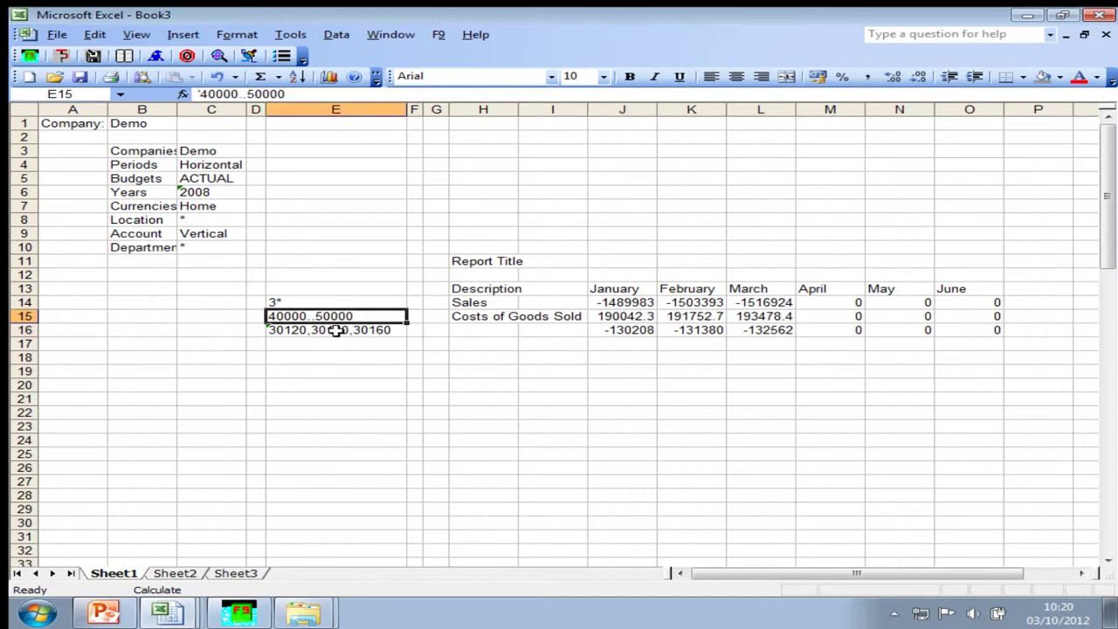
click(336, 330)
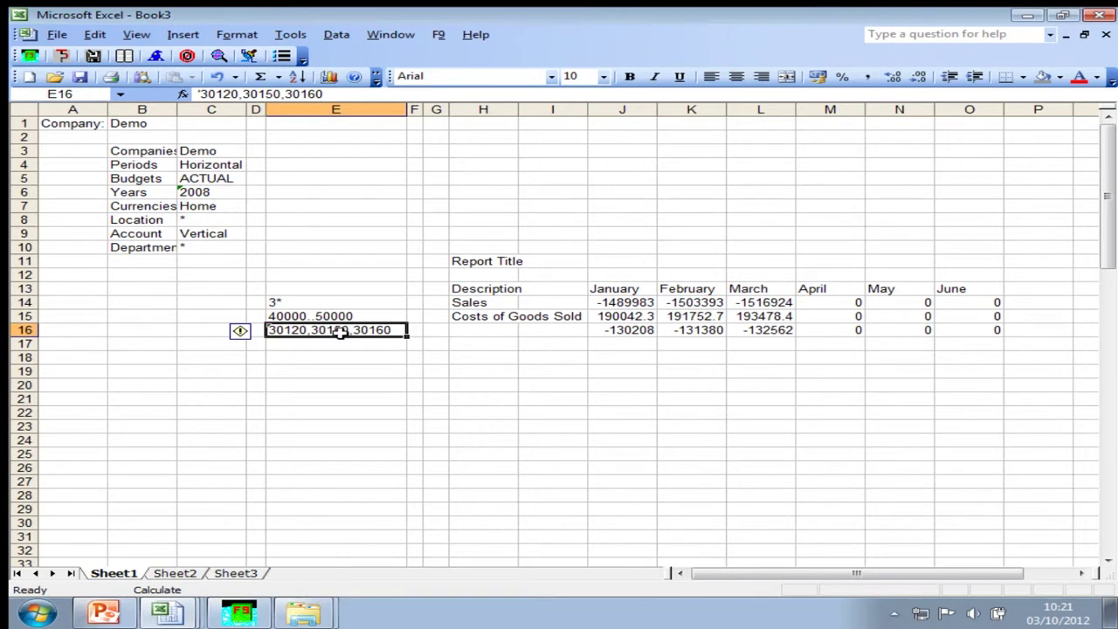
drag(617, 290, 956, 288)
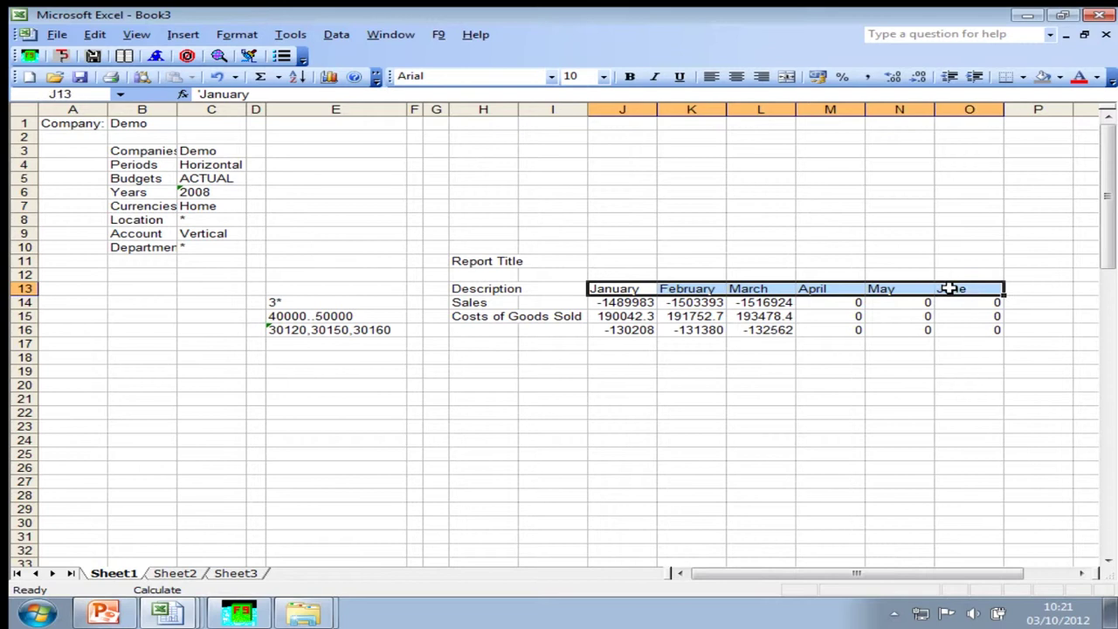
click(629, 289)
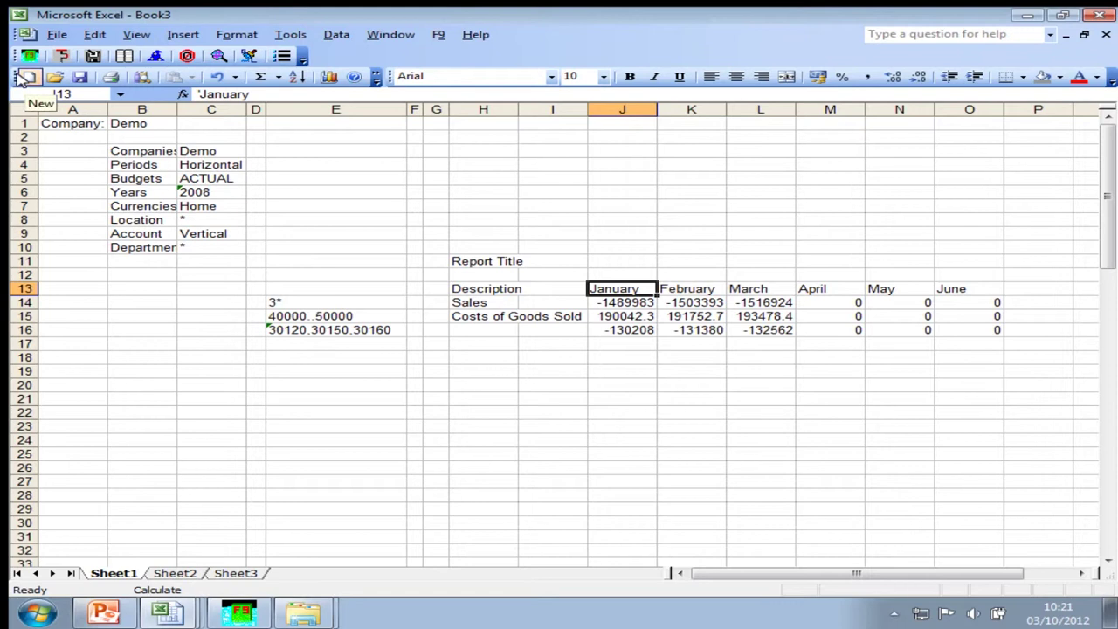
Create a new workbook and start an F9 Account Enquiry with the location A; Vancouver
click(22, 77)
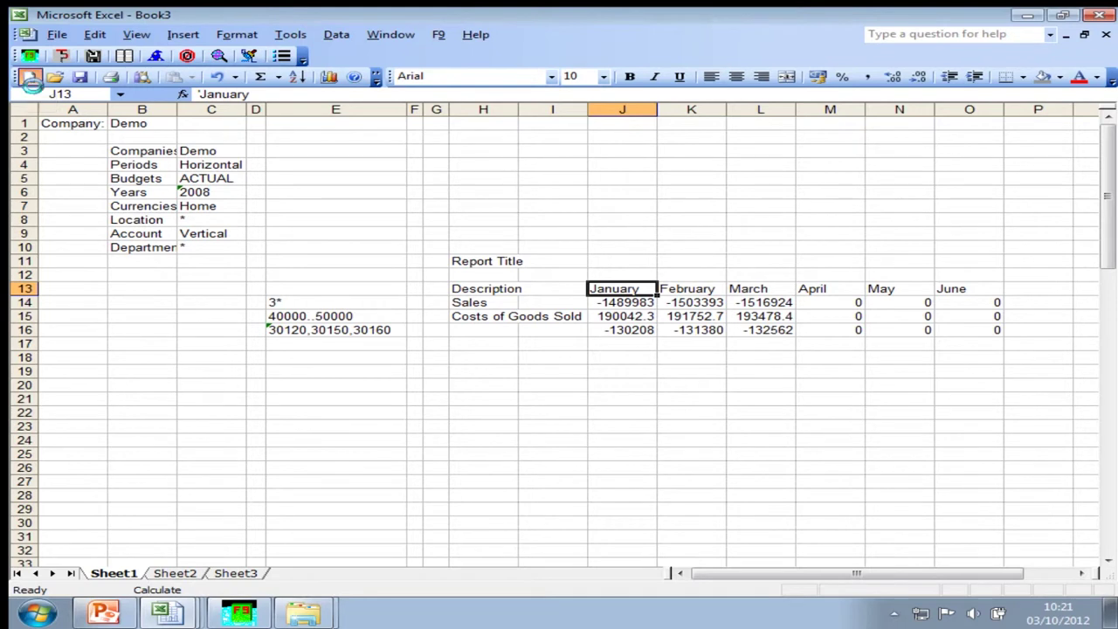
click(218, 56)
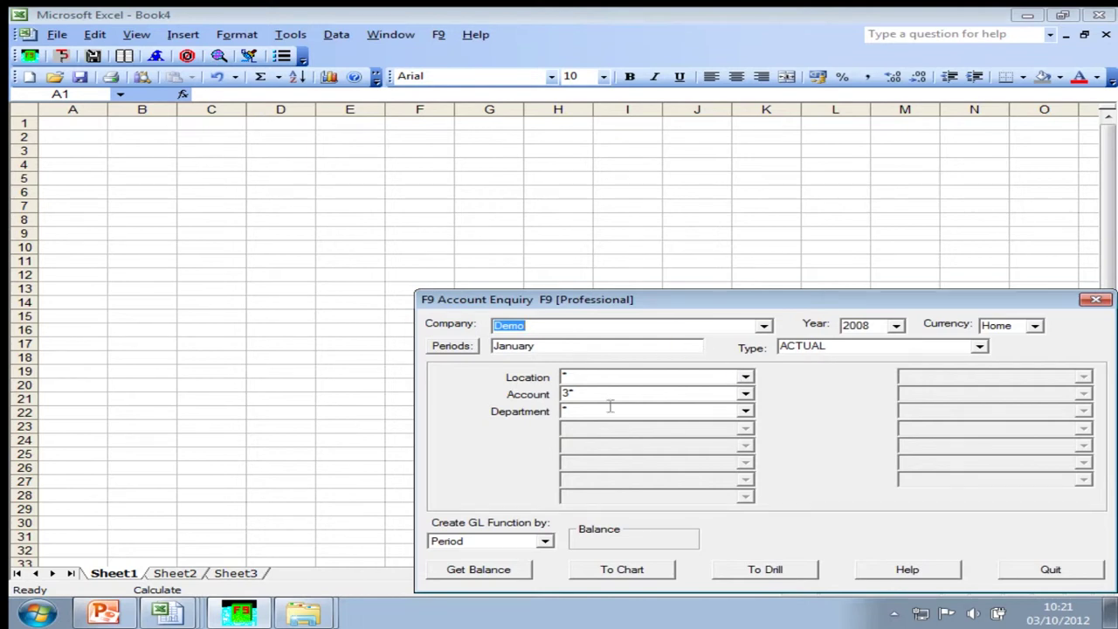
click(744, 377)
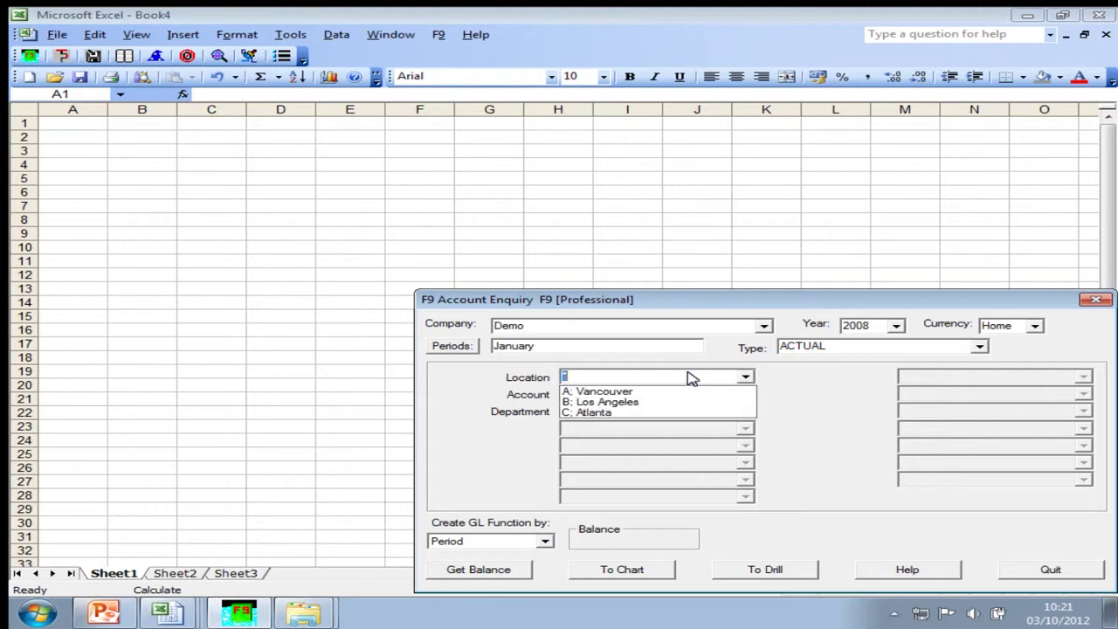
click(605, 391)
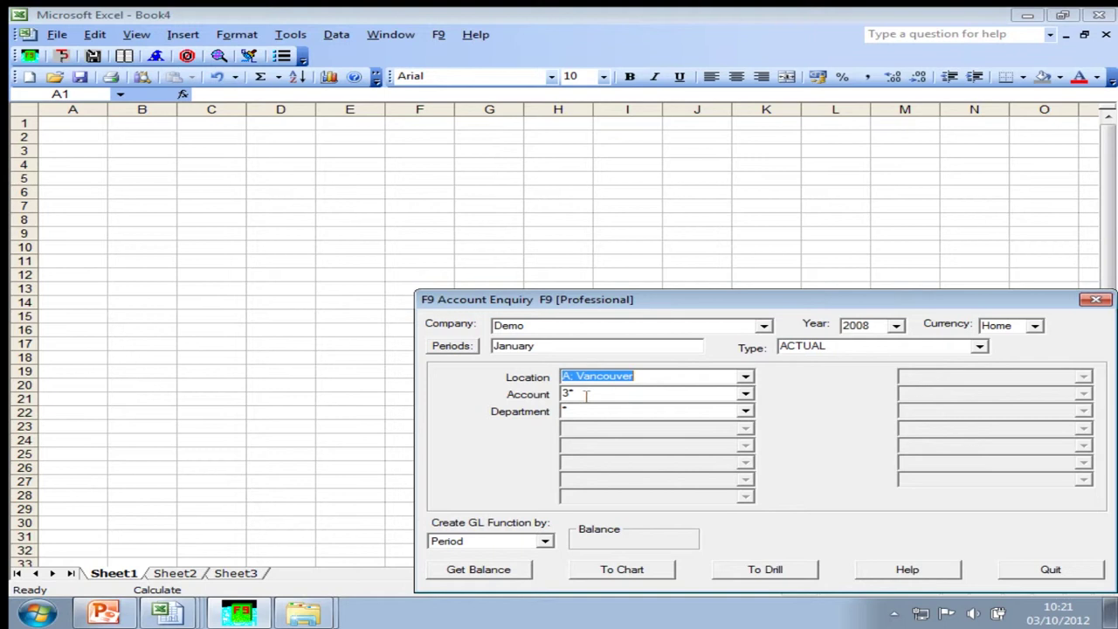
text(1)
Set the enquiry's account to 30100; Sales and department to 000; Department A, and get the balance
click(745, 394)
text(3)
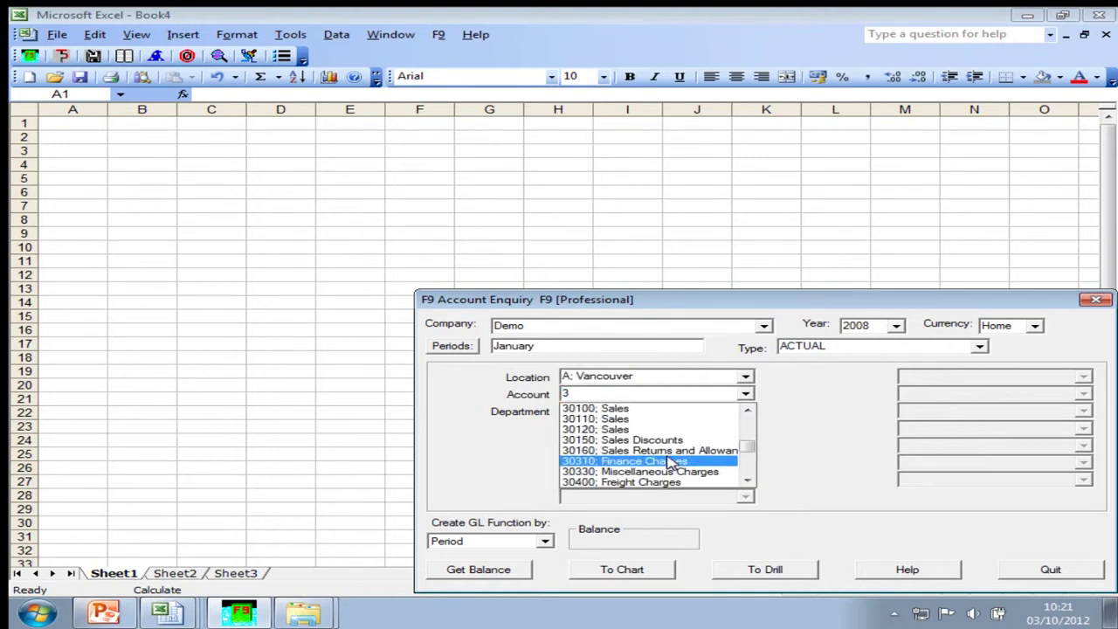
click(635, 411)
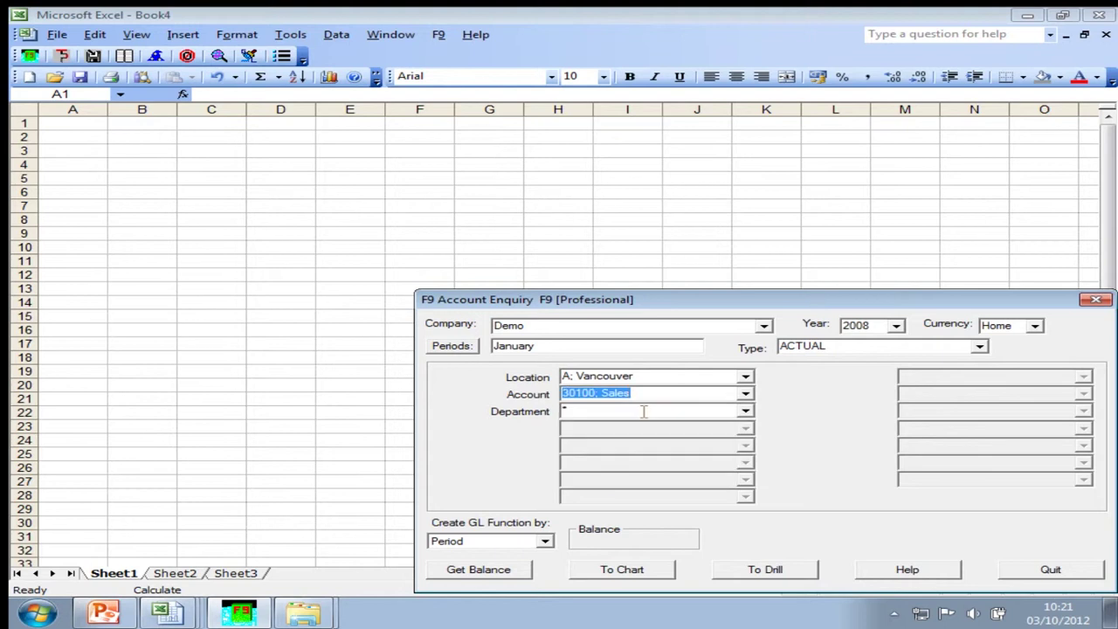
click(743, 411)
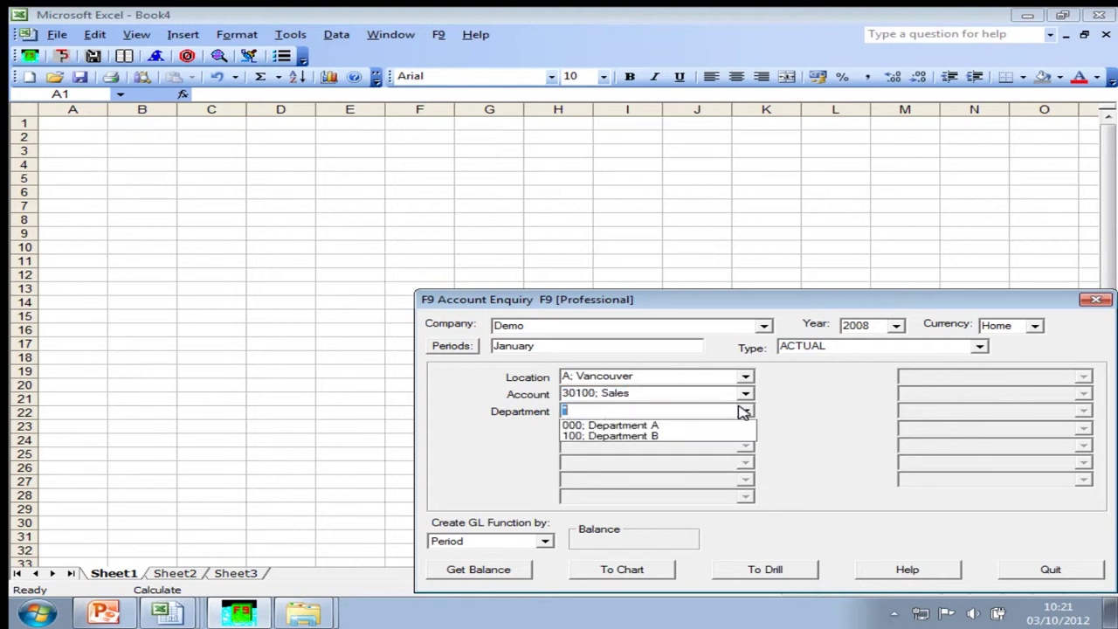
click(603, 425)
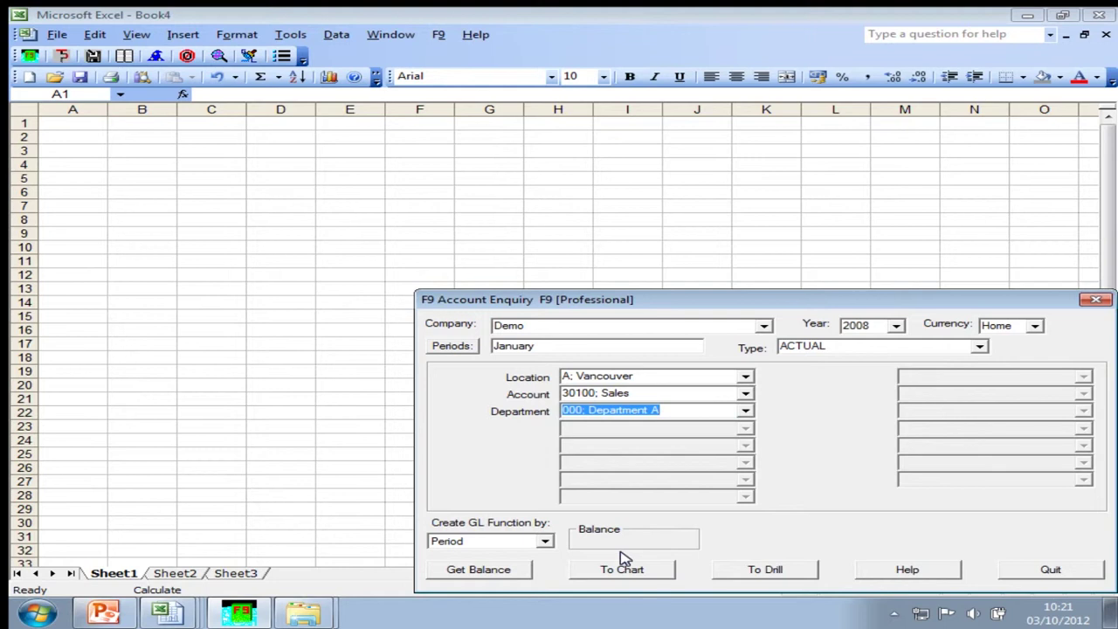
click(512, 569)
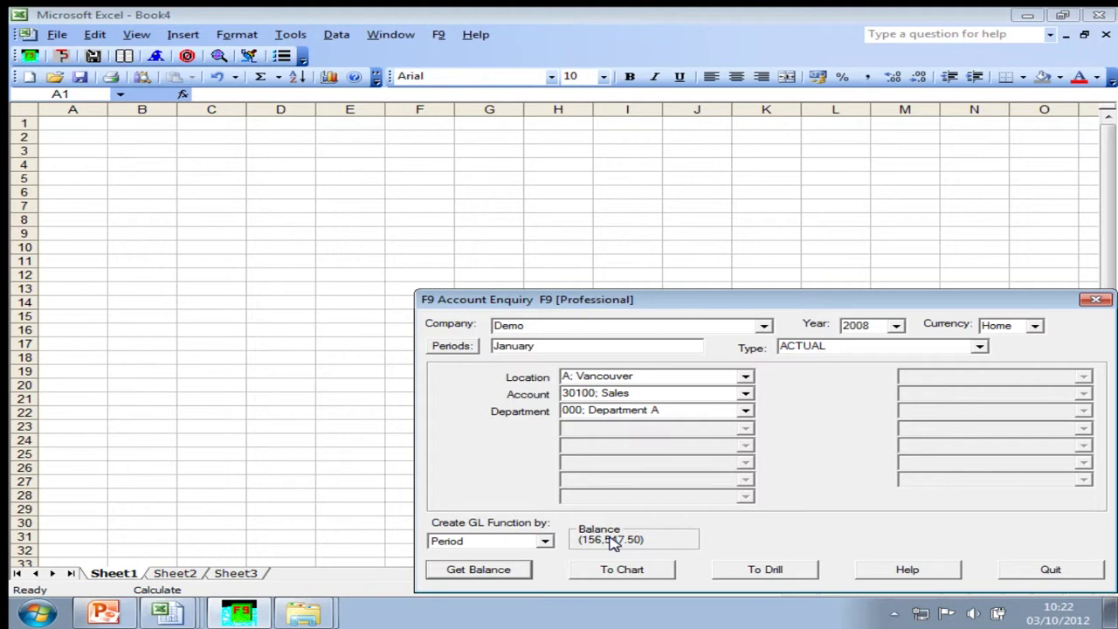
Close the account enquiry and insert its result into the blank sheet with GL Paste
click(1067, 569)
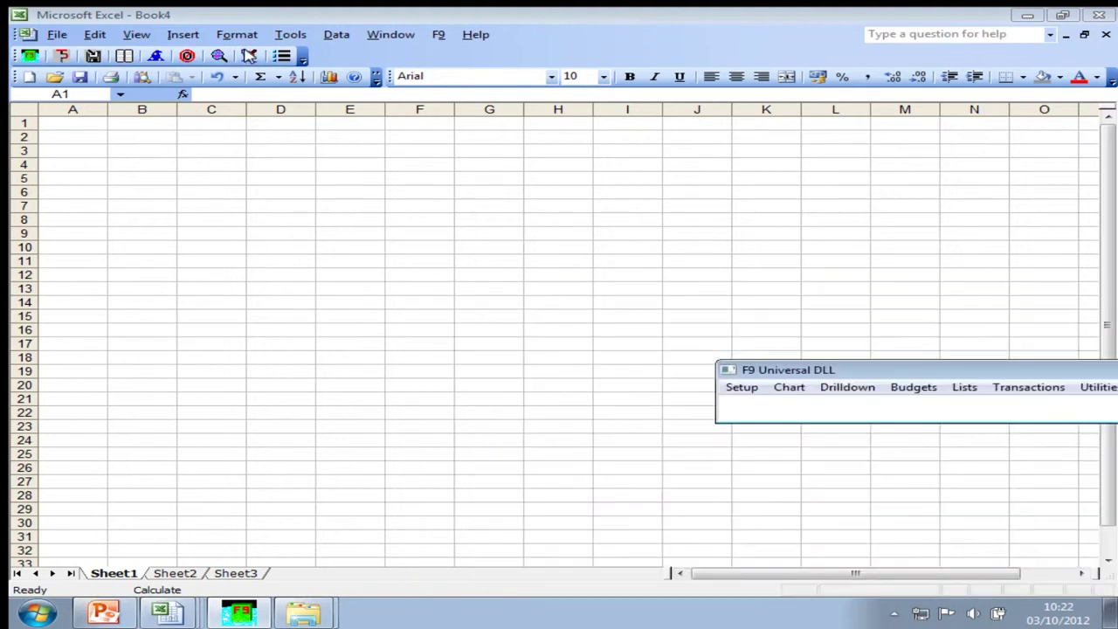
click(236, 14)
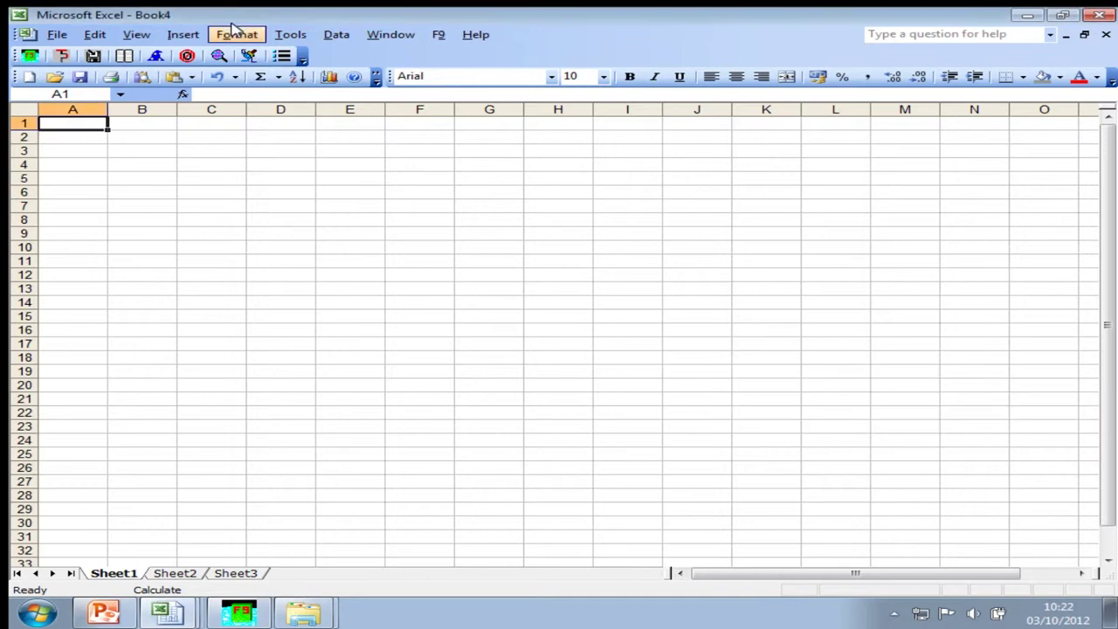
click(249, 56)
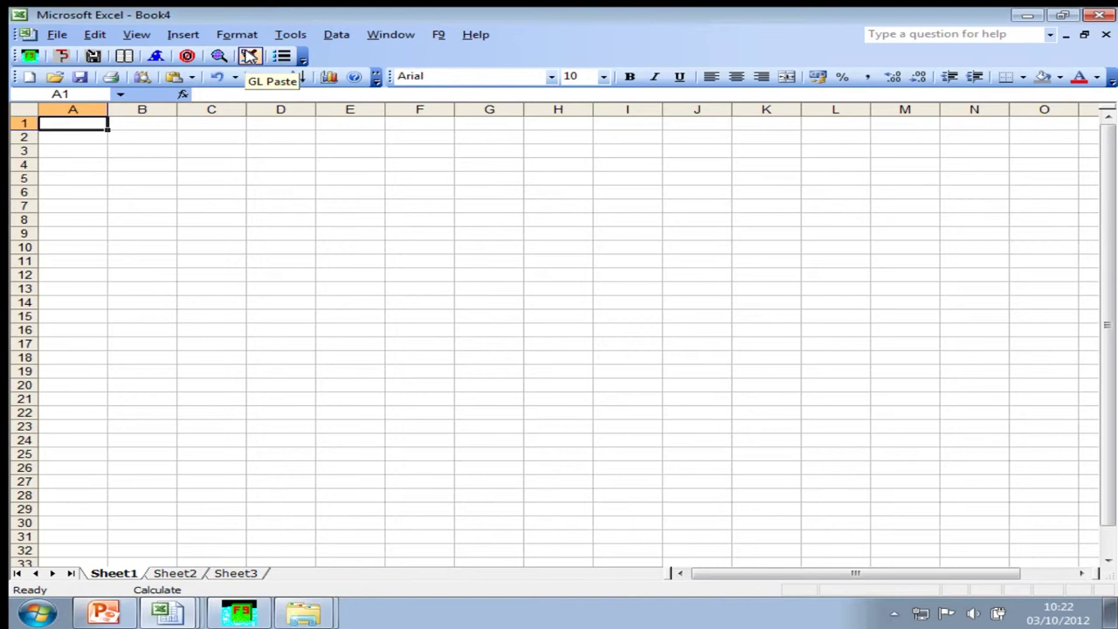
click(249, 56)
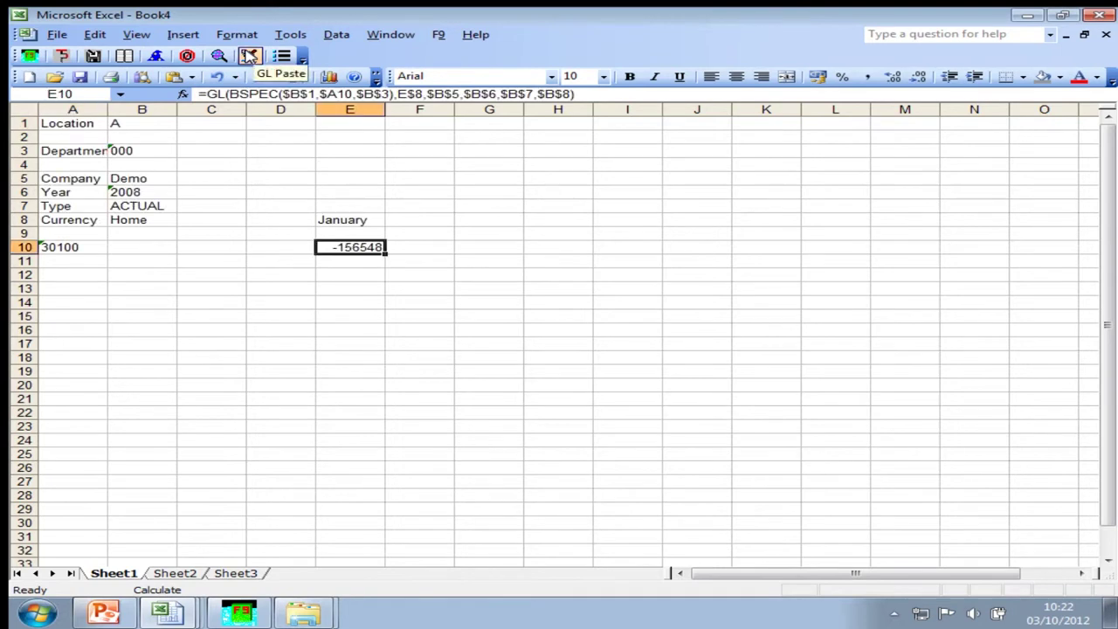
Examine the January heading in E8 and the cell references used by the pasted GL formula in E10
click(361, 220)
click(362, 246)
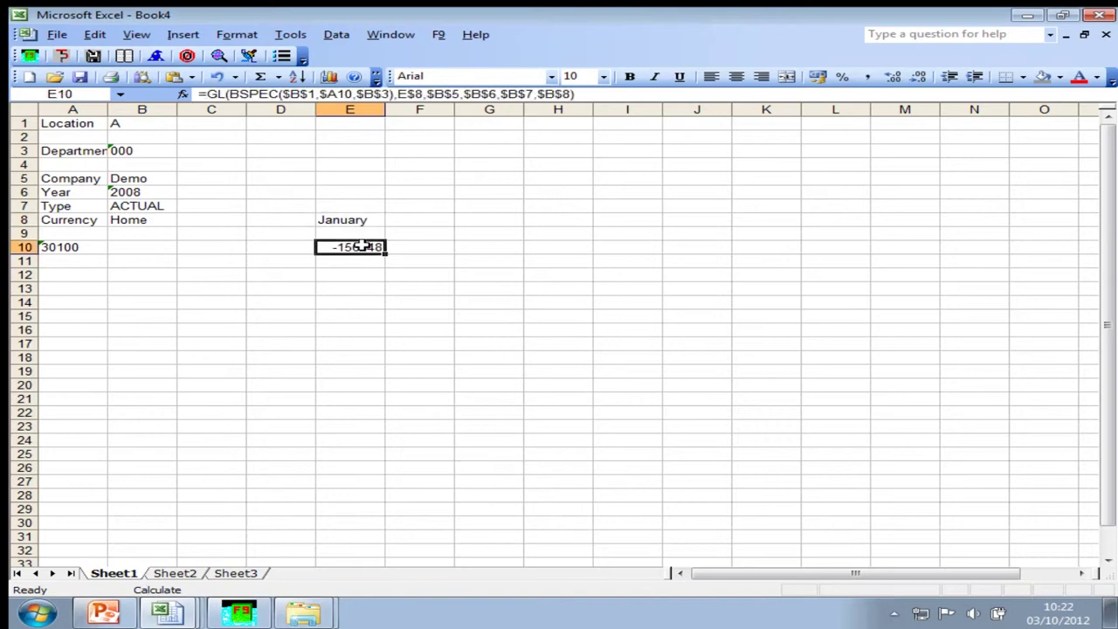
double_click(363, 247)
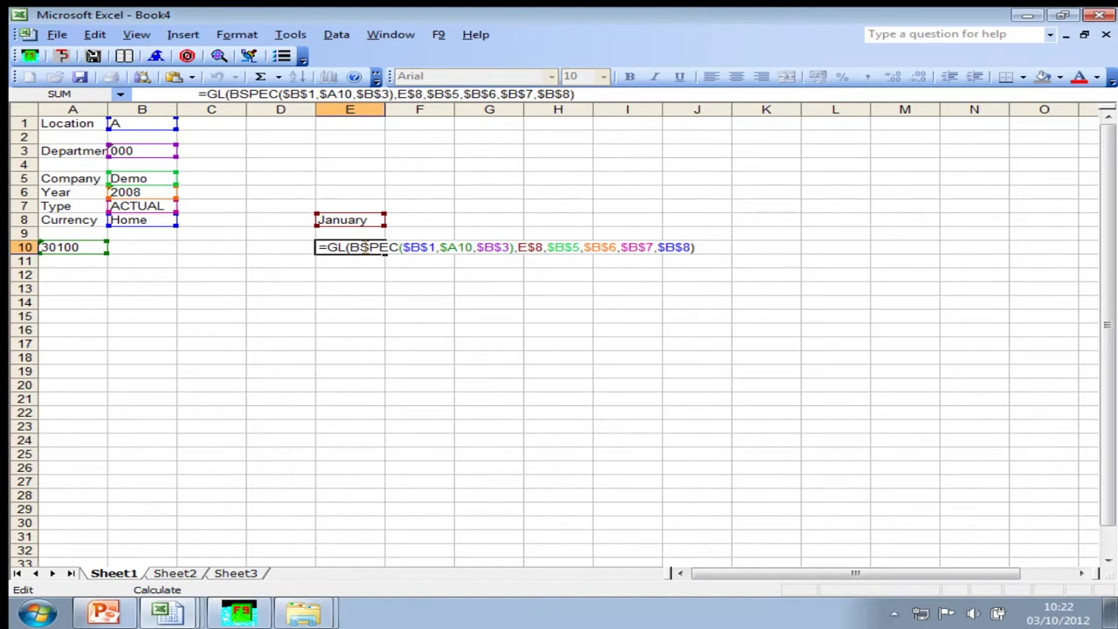
Extend the January heading in E8 through March in G8, and copy the GL formula in E10 across to G10
key(Return)
click(357, 221)
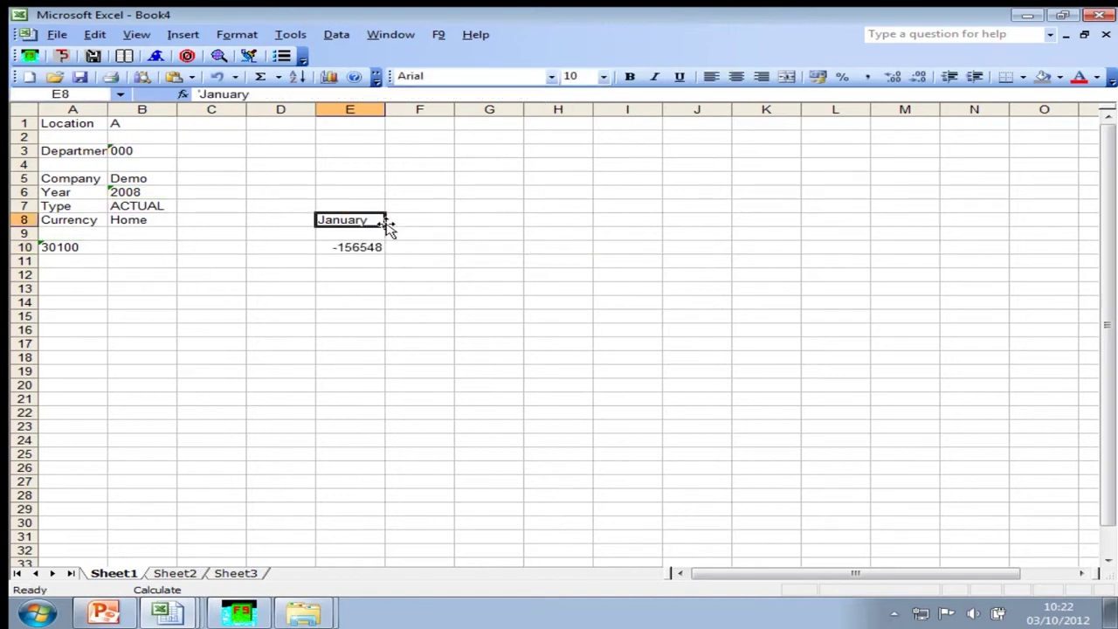
drag(385, 224, 523, 224)
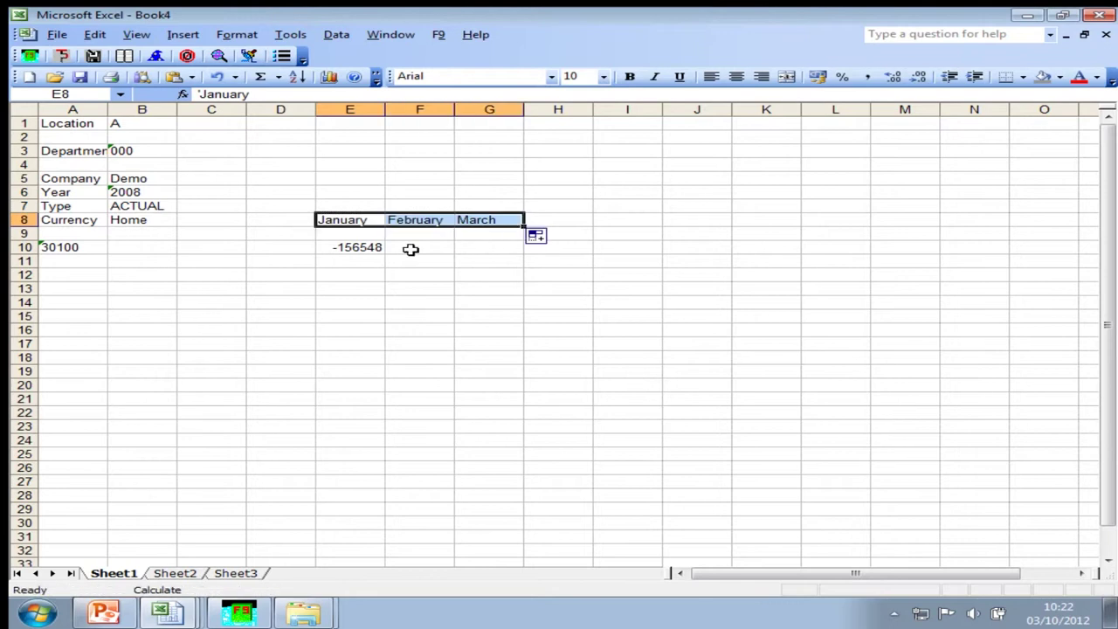
click(349, 251)
drag(387, 253, 512, 248)
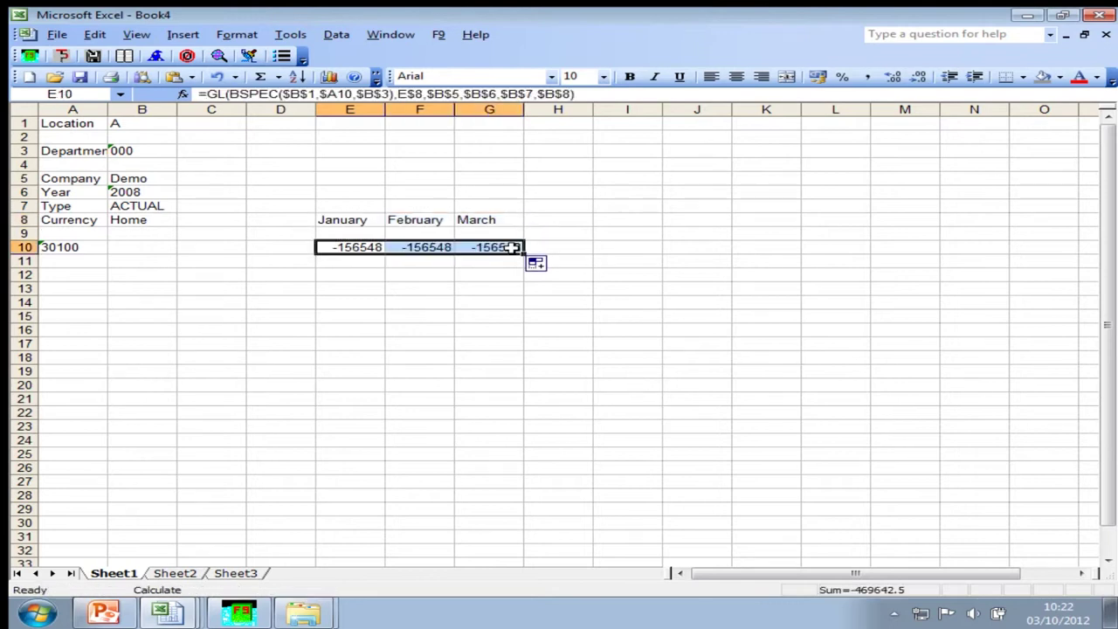
click(425, 179)
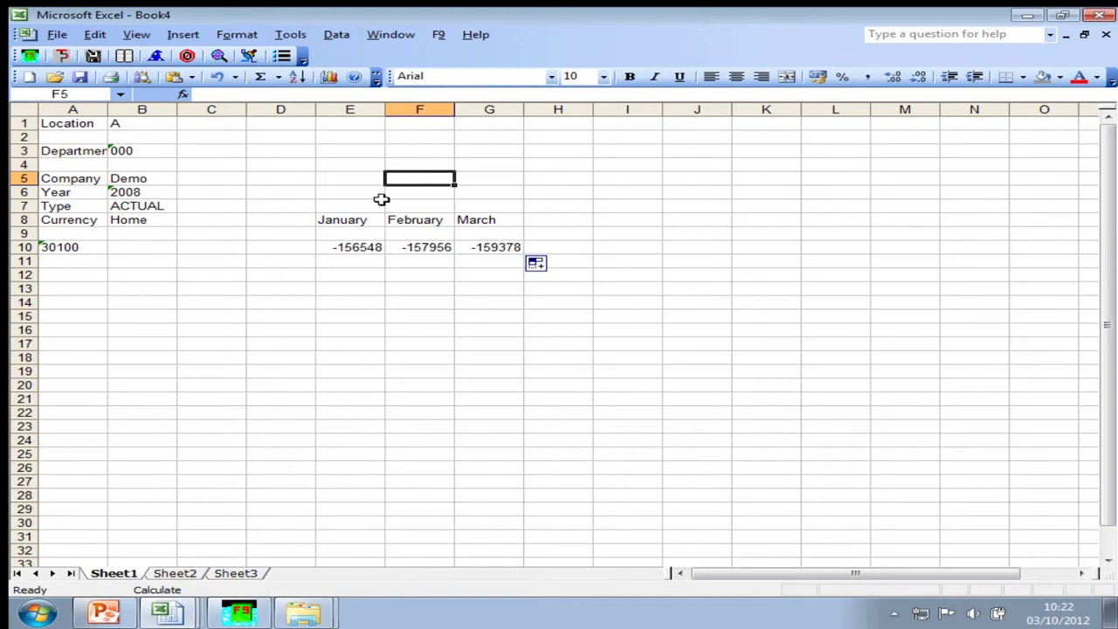
drag(340, 219, 493, 223)
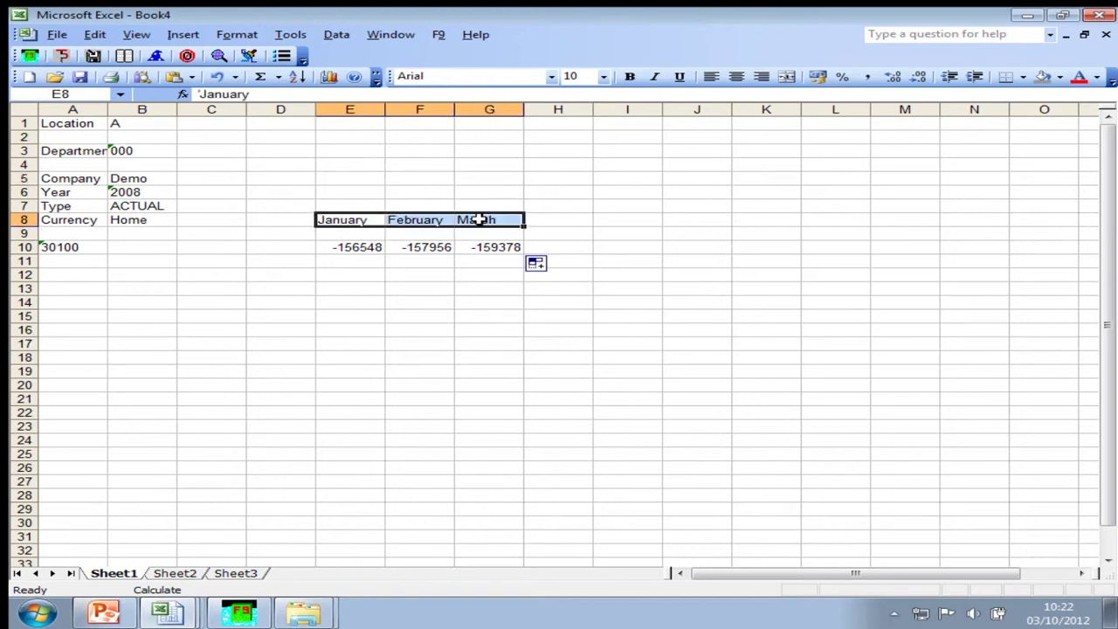
Create a new workbook and get the balance in an F9 Account Enquiry with the GL function created by Location
click(28, 76)
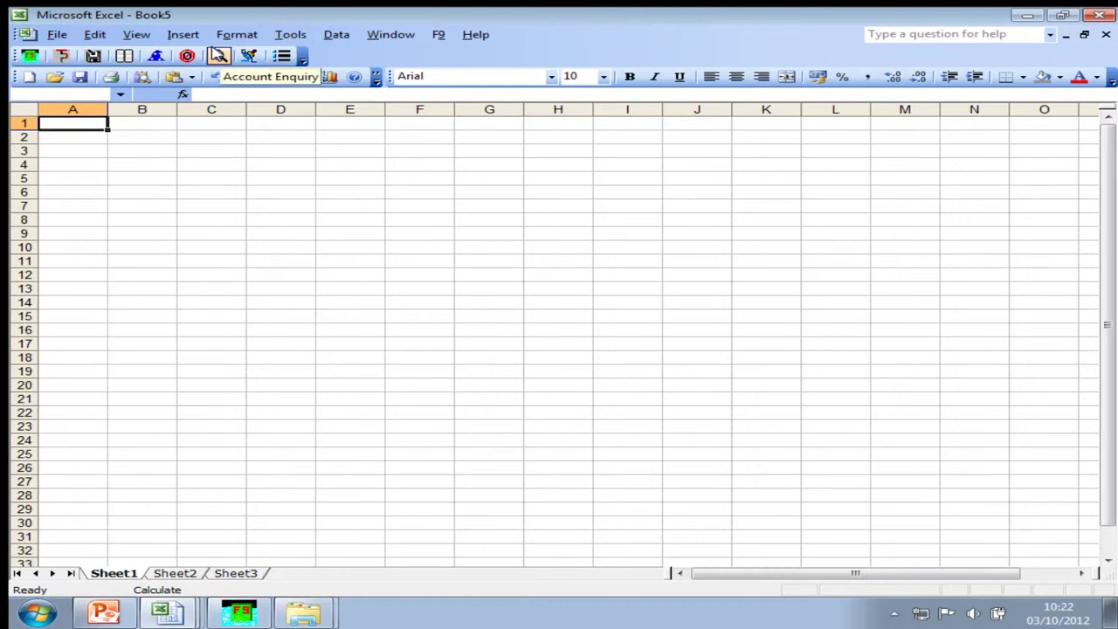
click(219, 56)
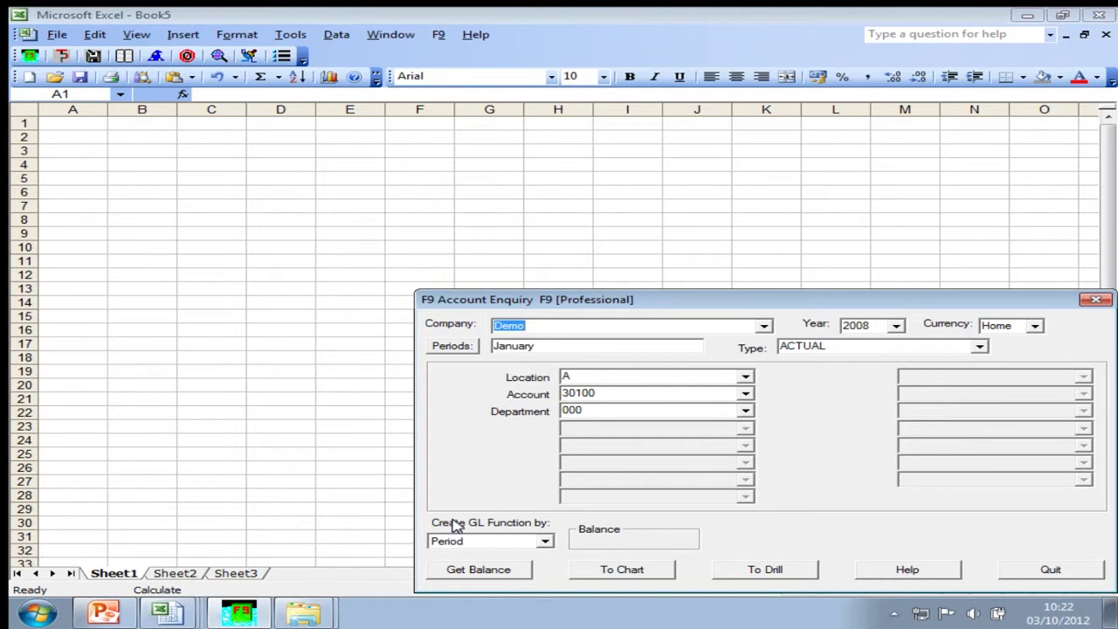
click(543, 542)
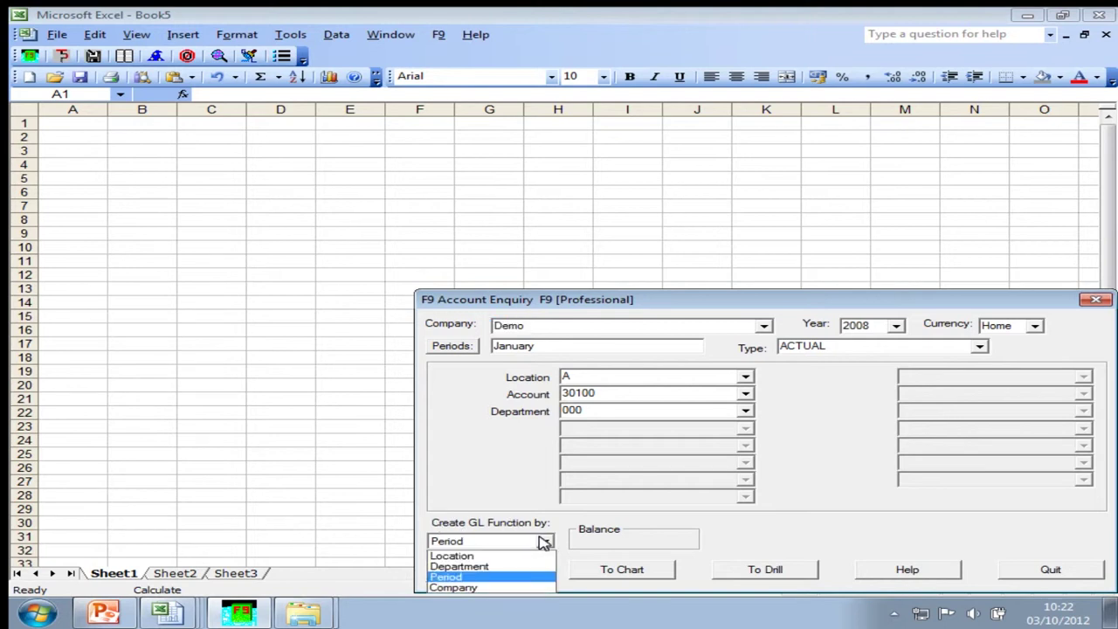
click(463, 556)
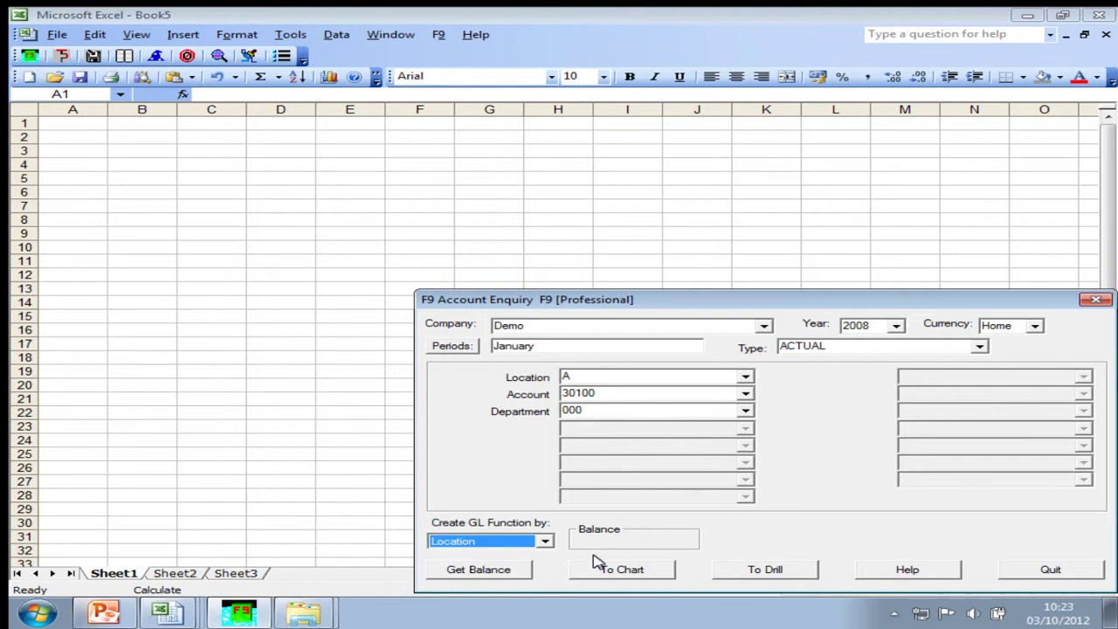
click(458, 574)
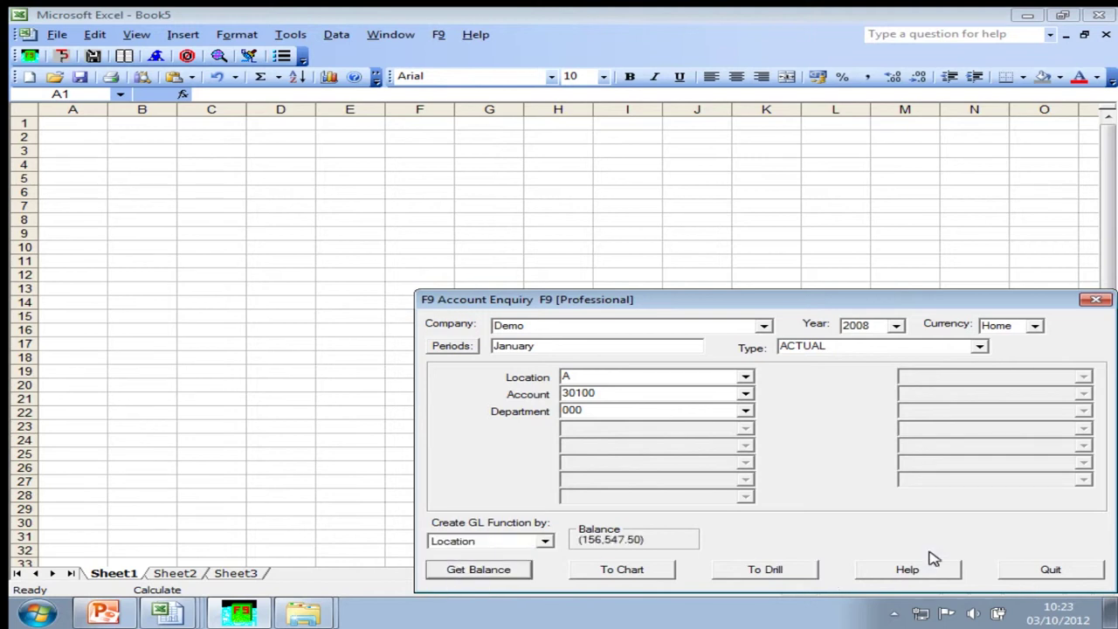
Insert the enquiry result into the blank sheet with GL Paste and check how the formula in E10 references location cell E5
click(1001, 569)
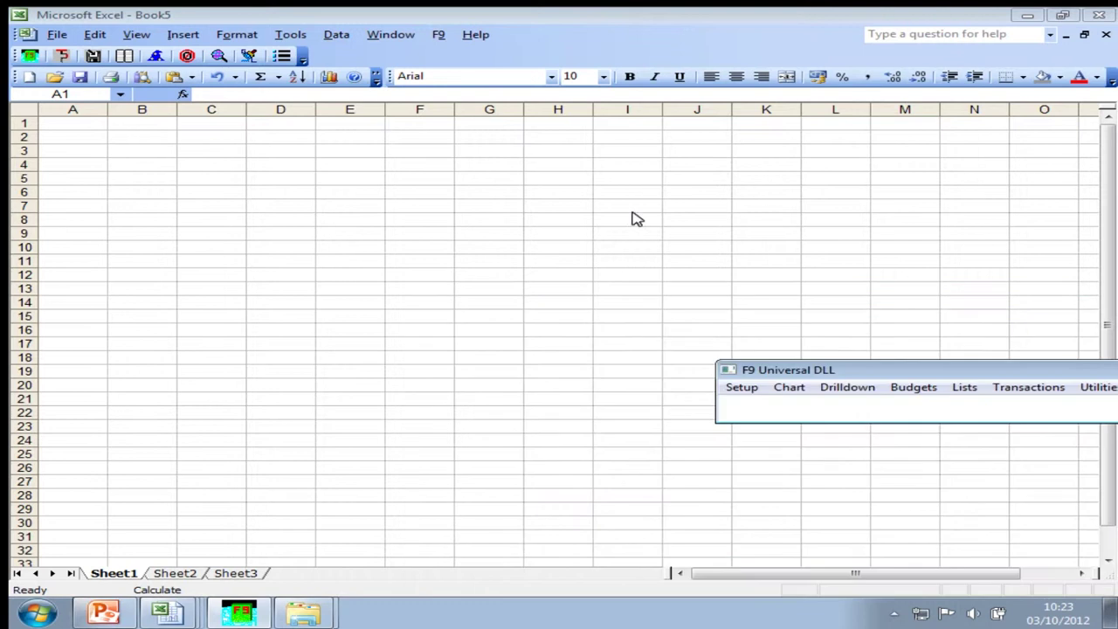
click(216, 10)
click(247, 55)
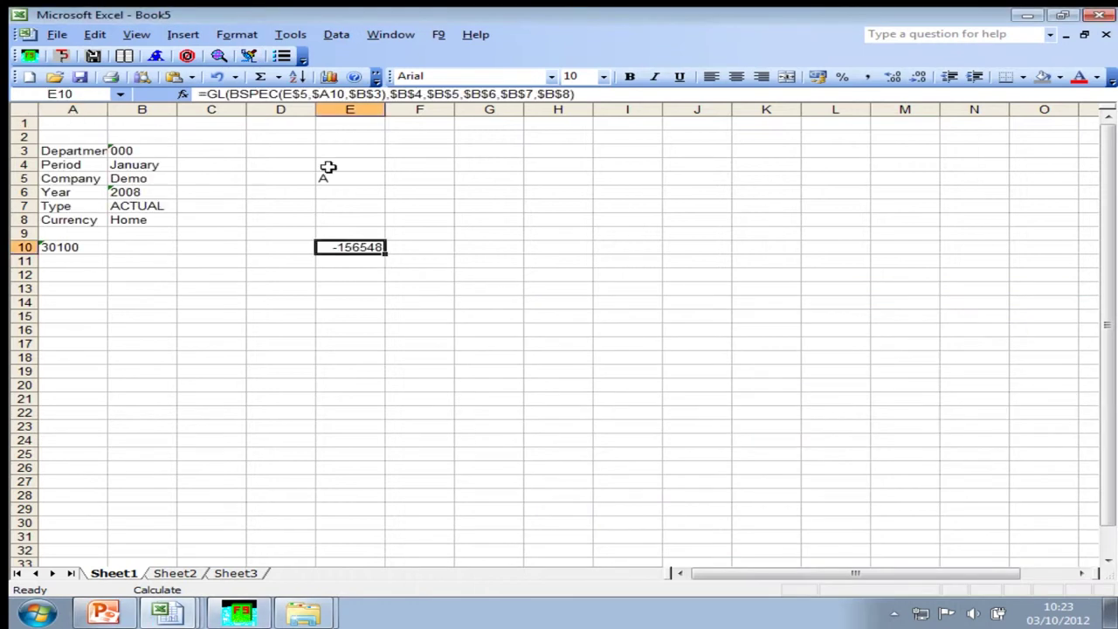
click(328, 177)
text(A)
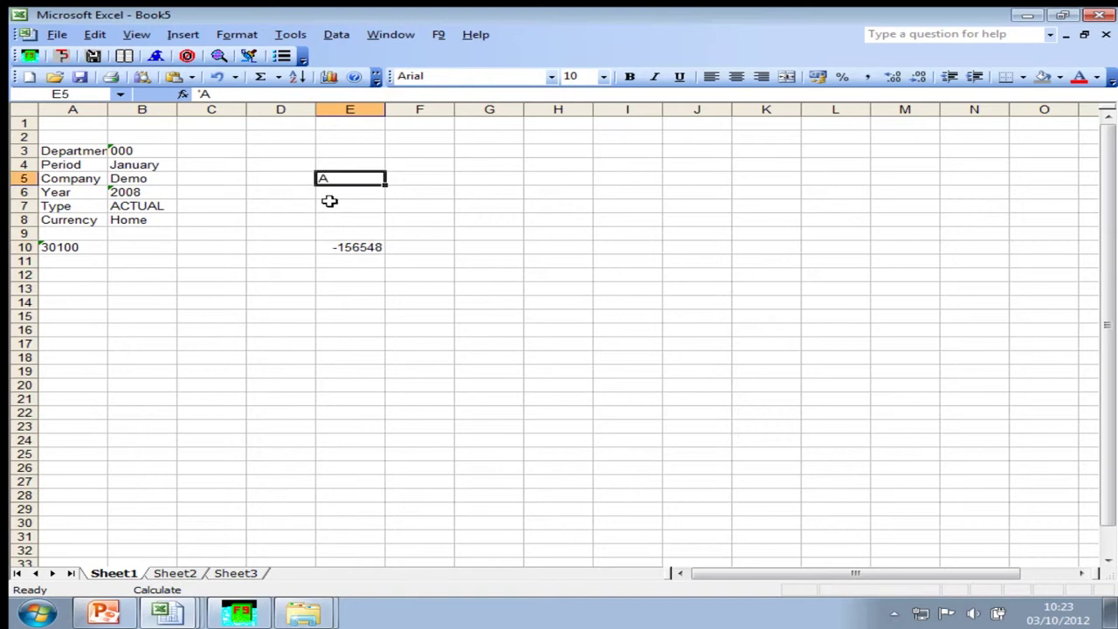
click(345, 245)
double_click(347, 247)
key(Escape)
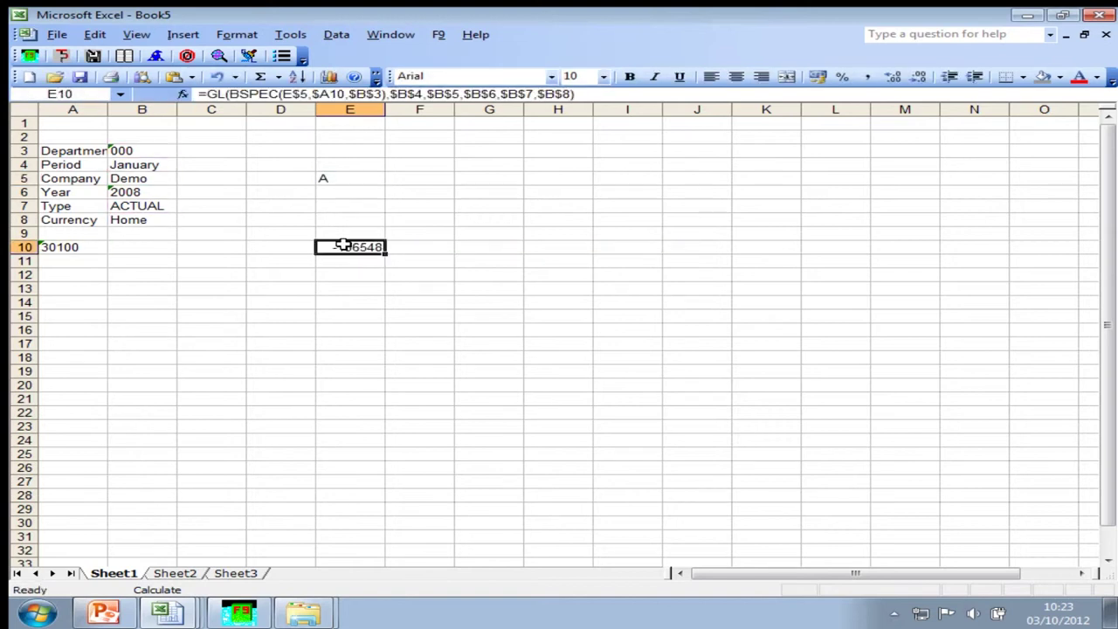
Add the location headings B in F5 and C in G5 beside the existing location A
click(368, 175)
mouse_move(386, 183)
mouse_down()
mouse_move(439, 177)
mouse_move(375, 179)
mouse_up()
click(414, 179)
text(B)
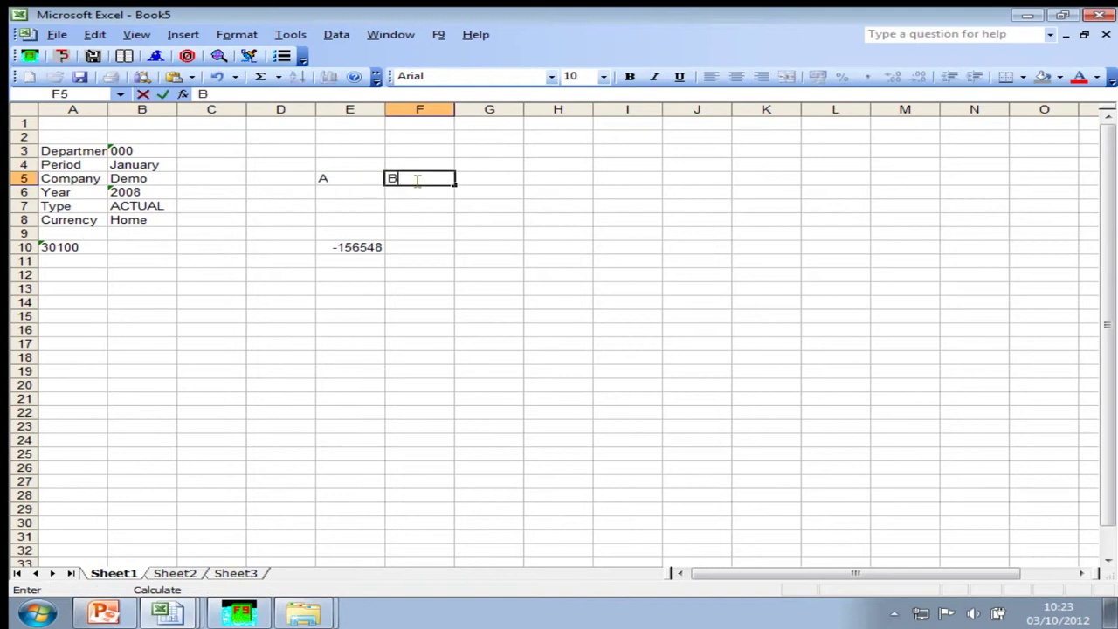
key(Tab)
text(C)
Copy the GL formula in E10 across to G10 for the other two locations
key(Down)
key(Down)
key(Down)
key(Down)
key(Down)
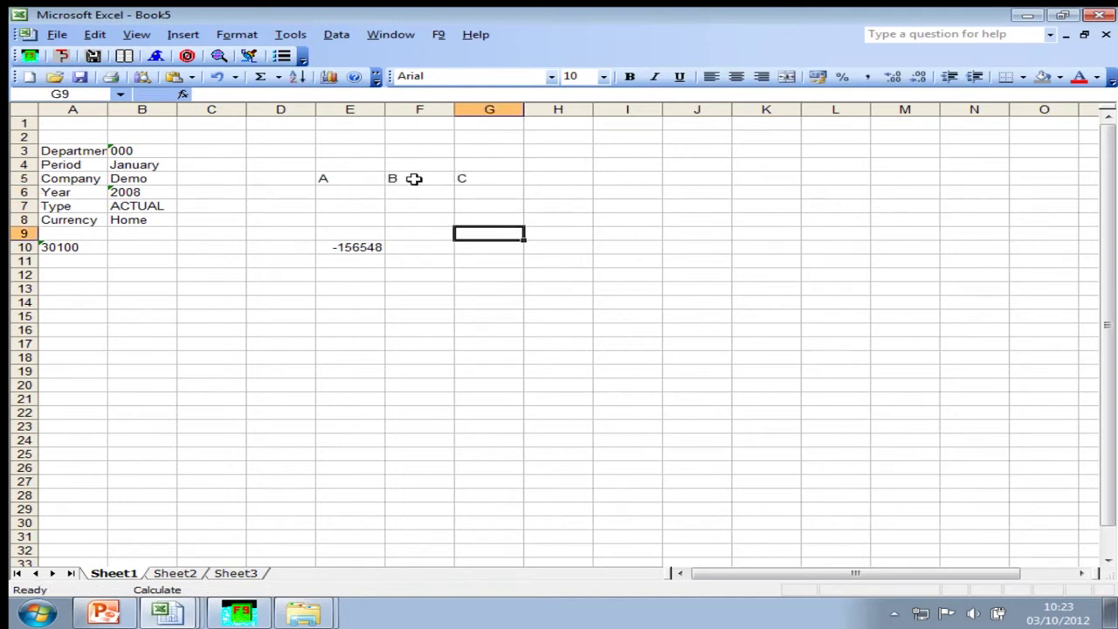
key(Left)
key(Left)
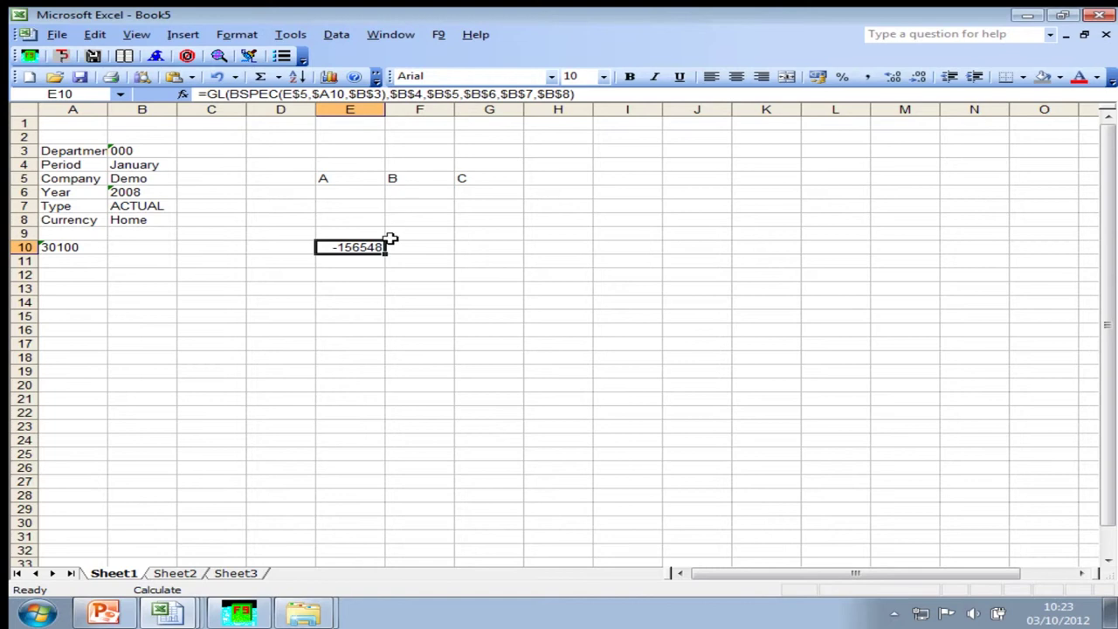
drag(385, 253, 499, 259)
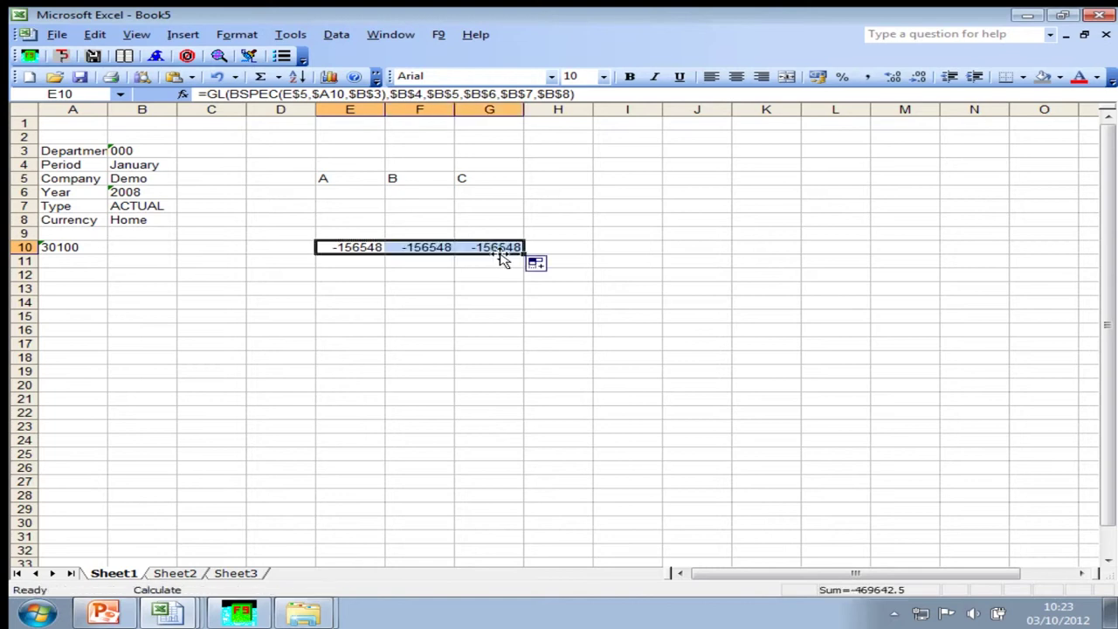
click(356, 245)
Add account 30120 in A11 and copy the GL formulas from E10:G10 into row 11
click(68, 263)
text(30120)
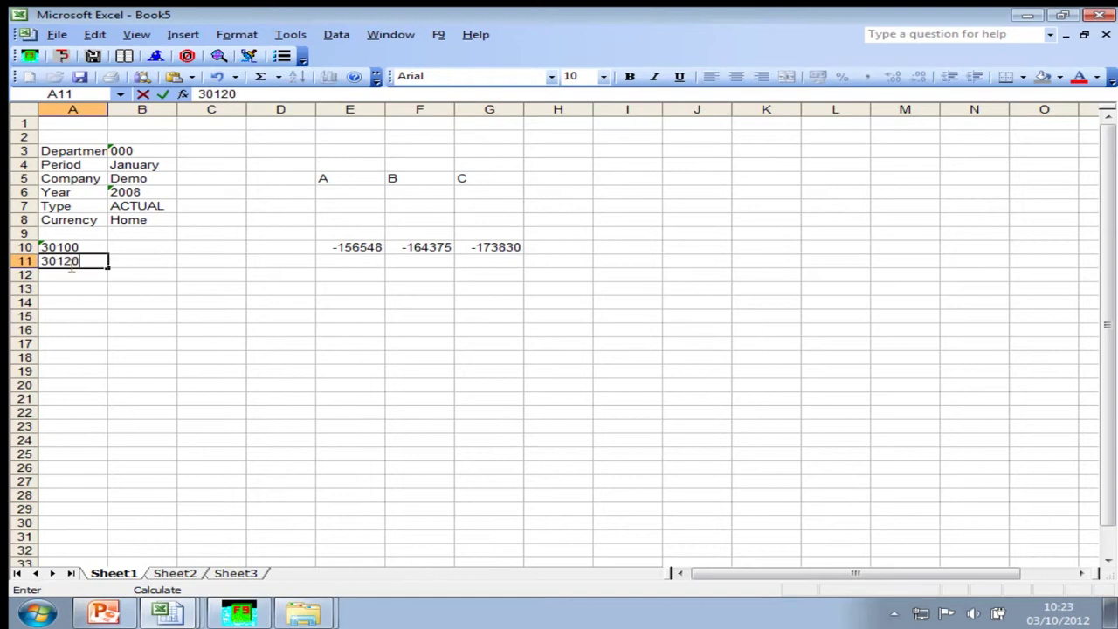
key(Return)
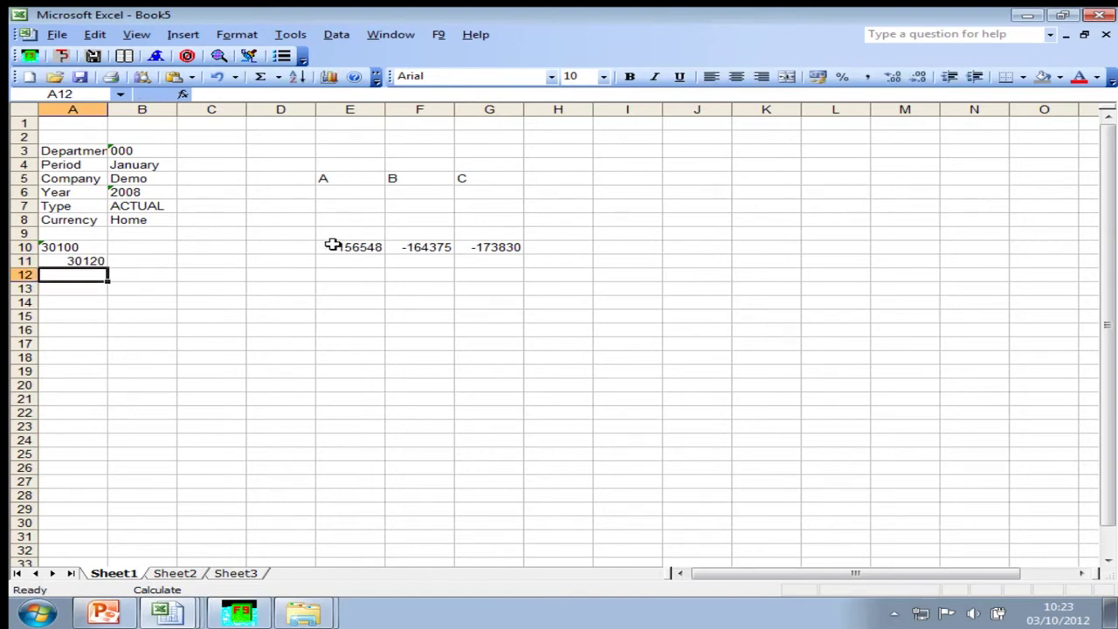
drag(332, 245, 481, 242)
key(ctrl+c)
key(Down)
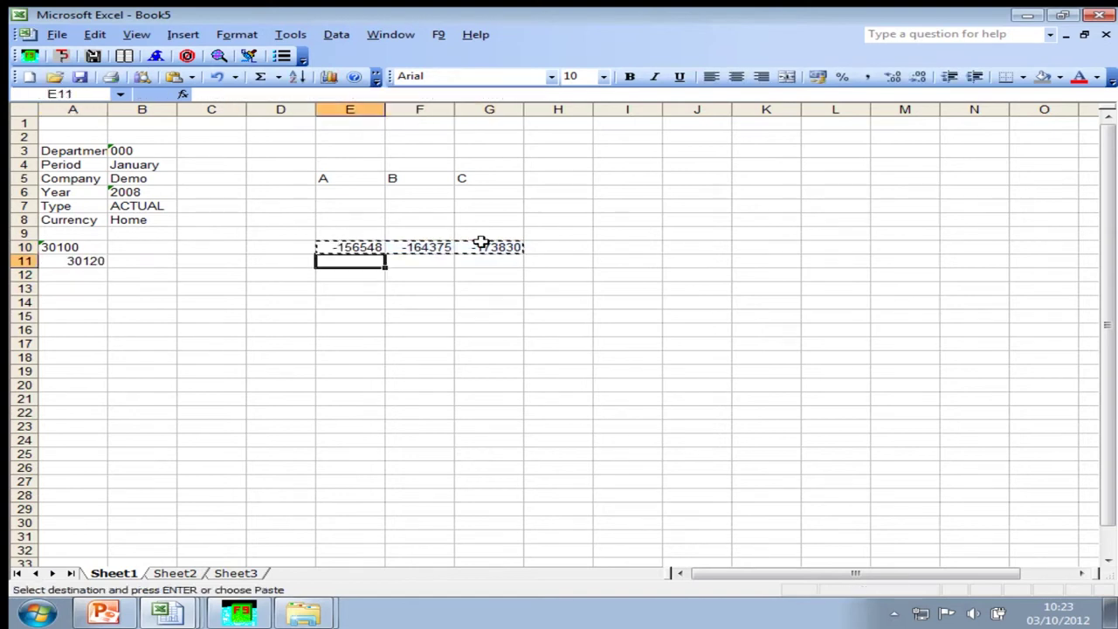
key(ctrl+v)
key(Escape)
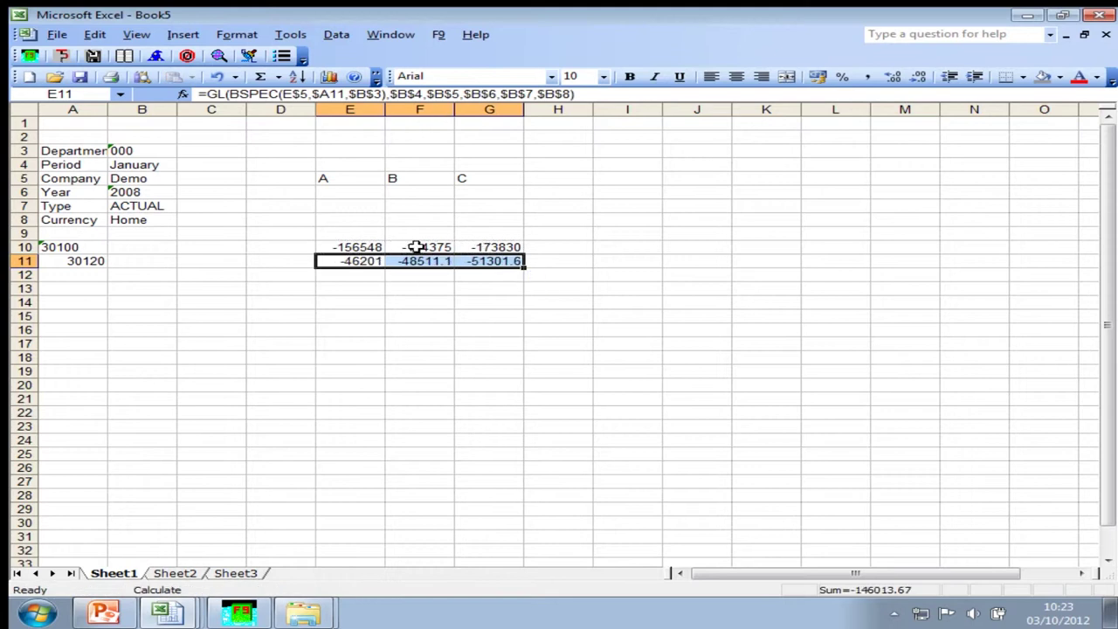
click(367, 247)
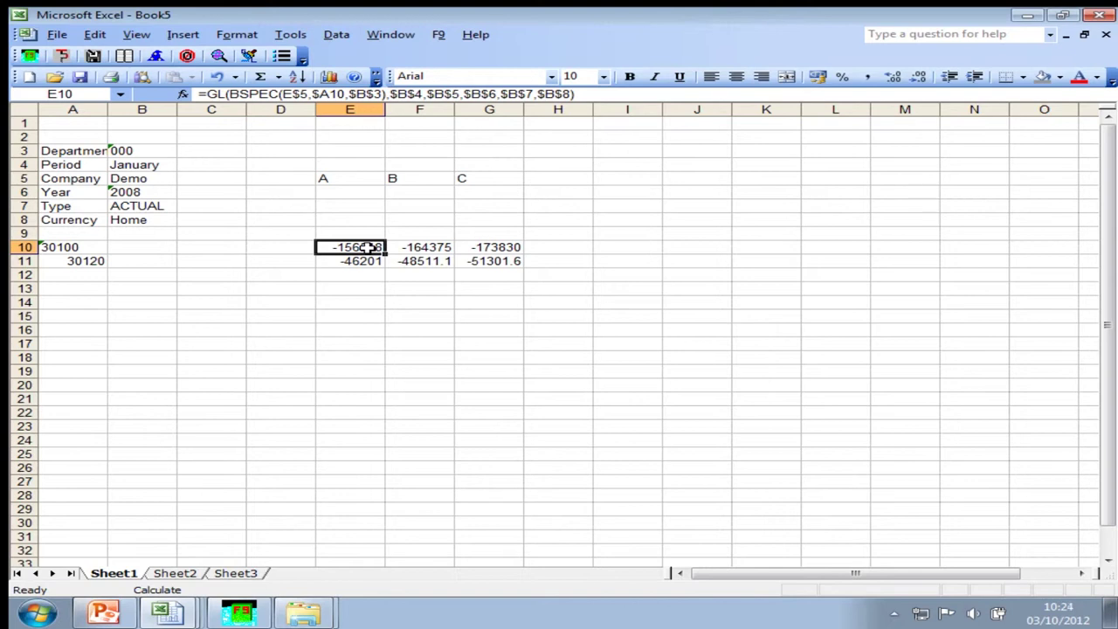
Create a new workbook, open the F9 Chart tool and set its company to Demo
click(27, 77)
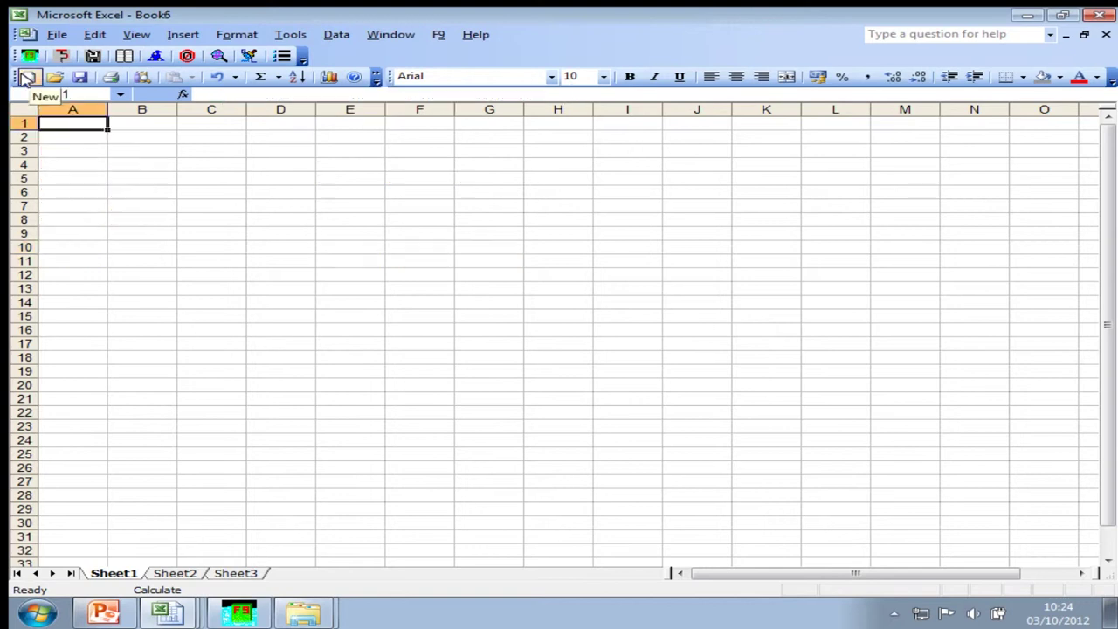
click(124, 56)
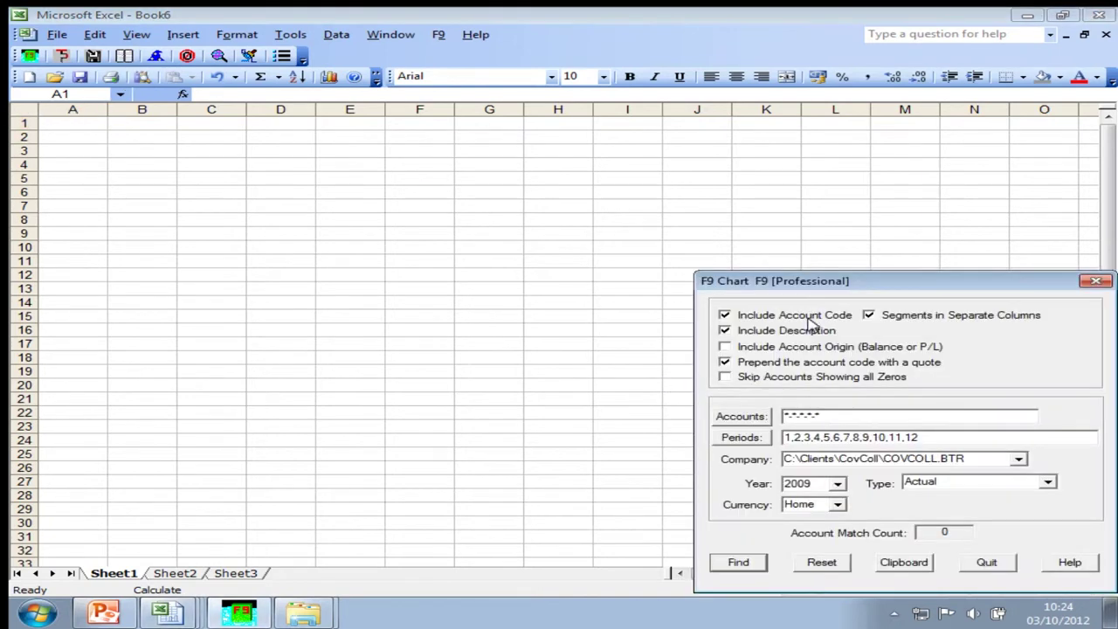
drag(783, 276, 489, 200)
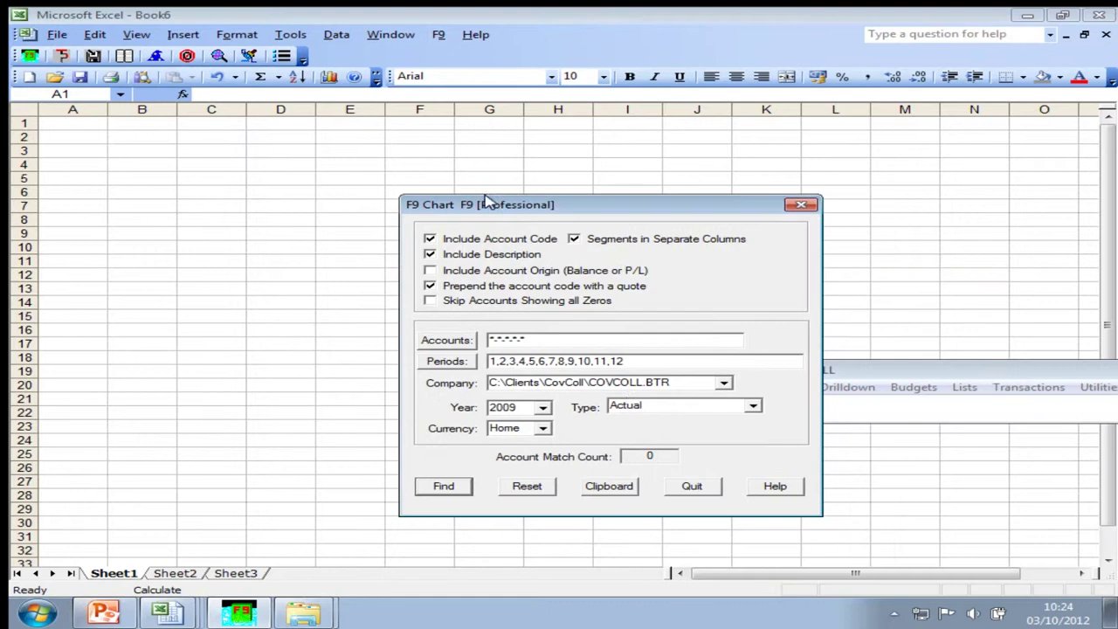
click(727, 382)
click(727, 382)
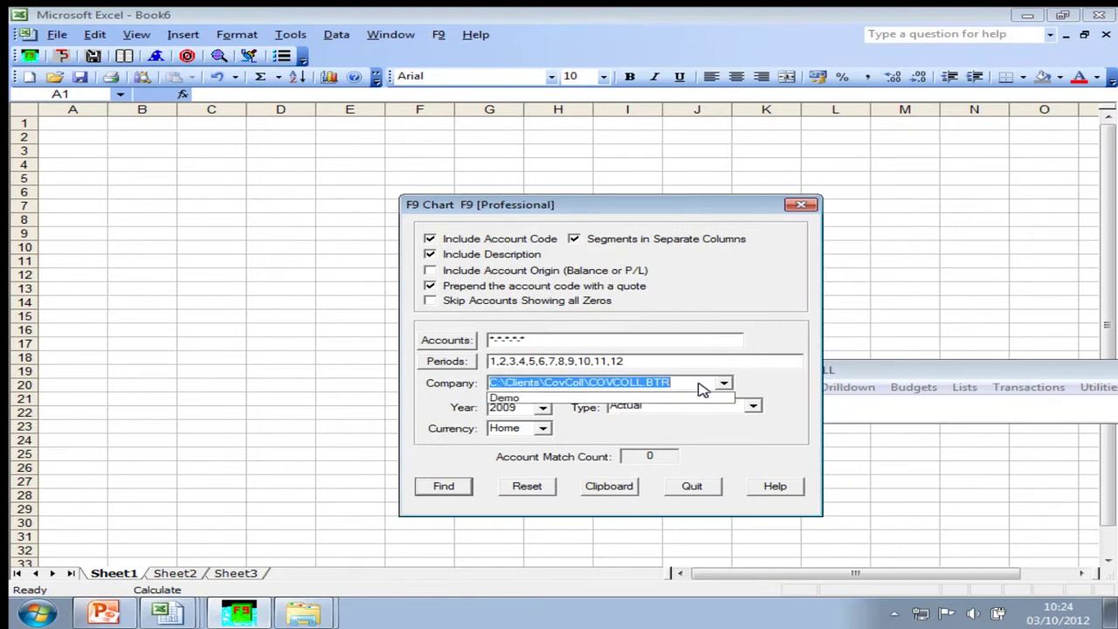
click(596, 391)
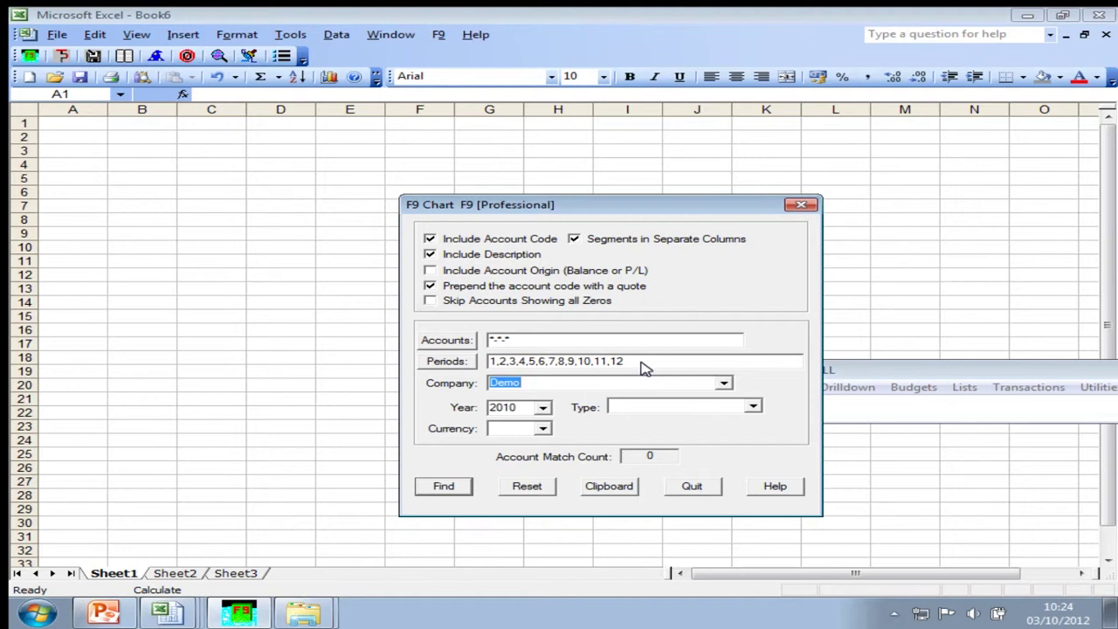
Keep the chart's year at 2010, and set the currency to Home and the type to ACTUAL
click(544, 407)
click(543, 408)
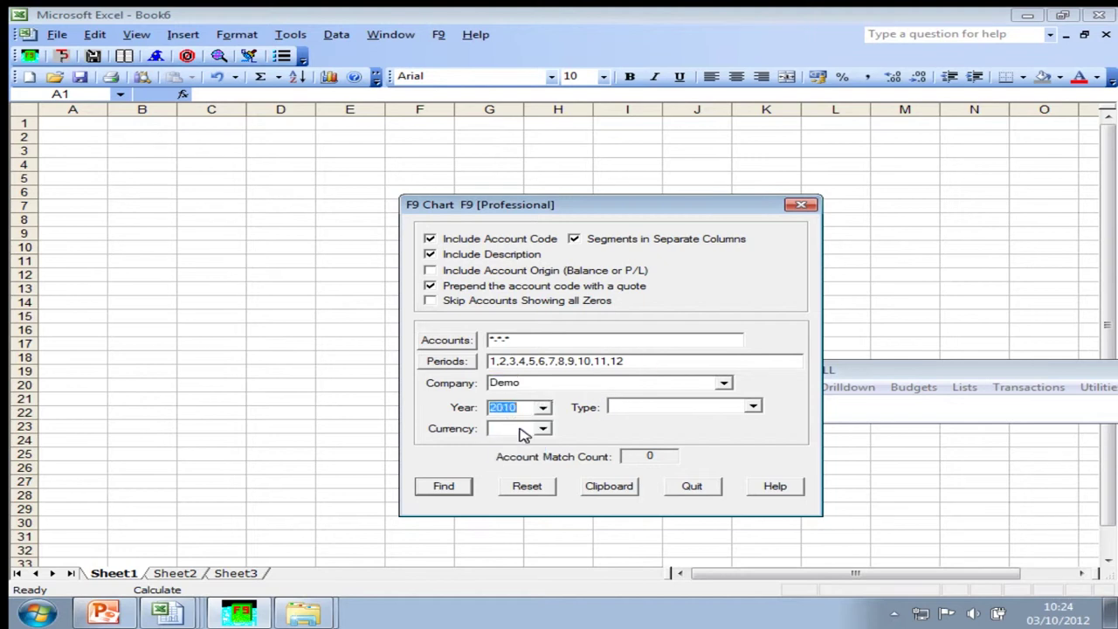
click(535, 428)
click(511, 443)
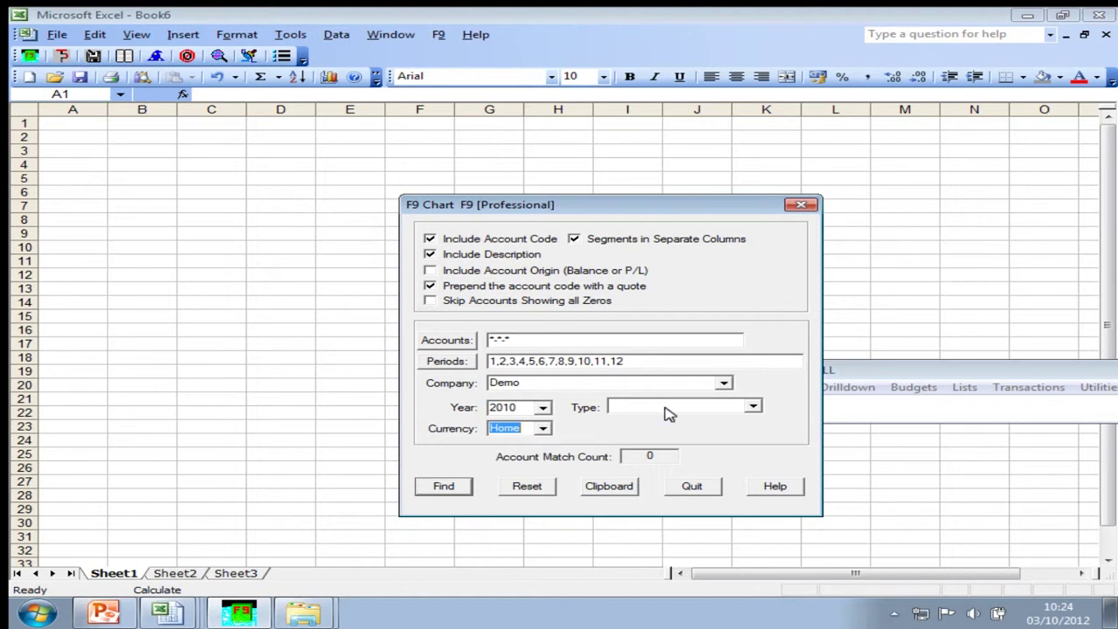
click(753, 408)
click(681, 422)
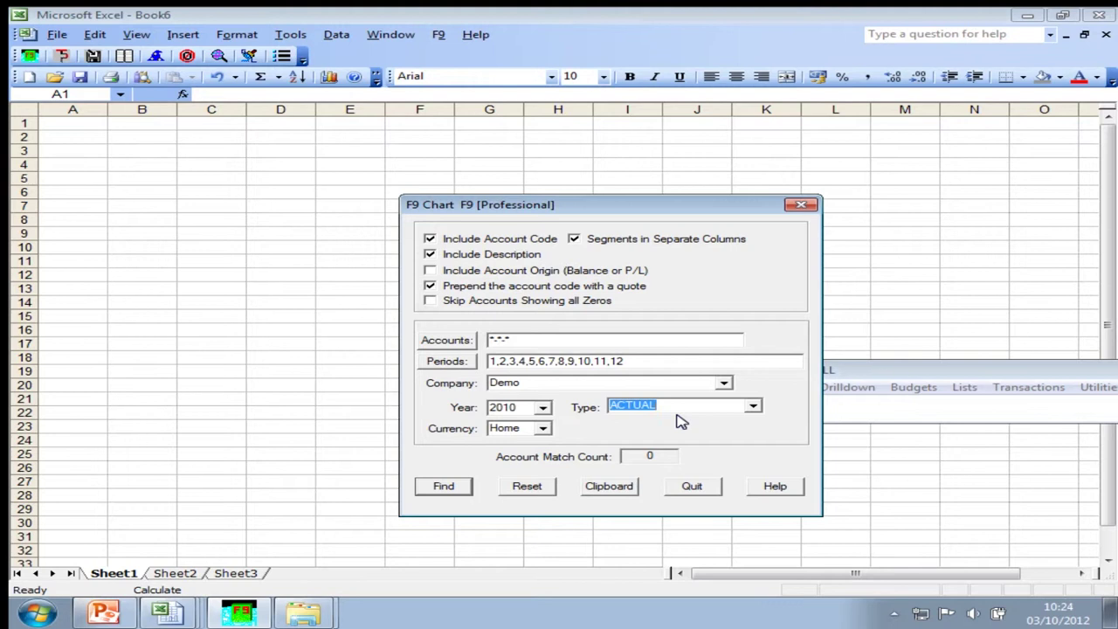
Include account codes, descriptions and segments in separate columns, and find the matching accounts for all periods
click(430, 239)
click(429, 239)
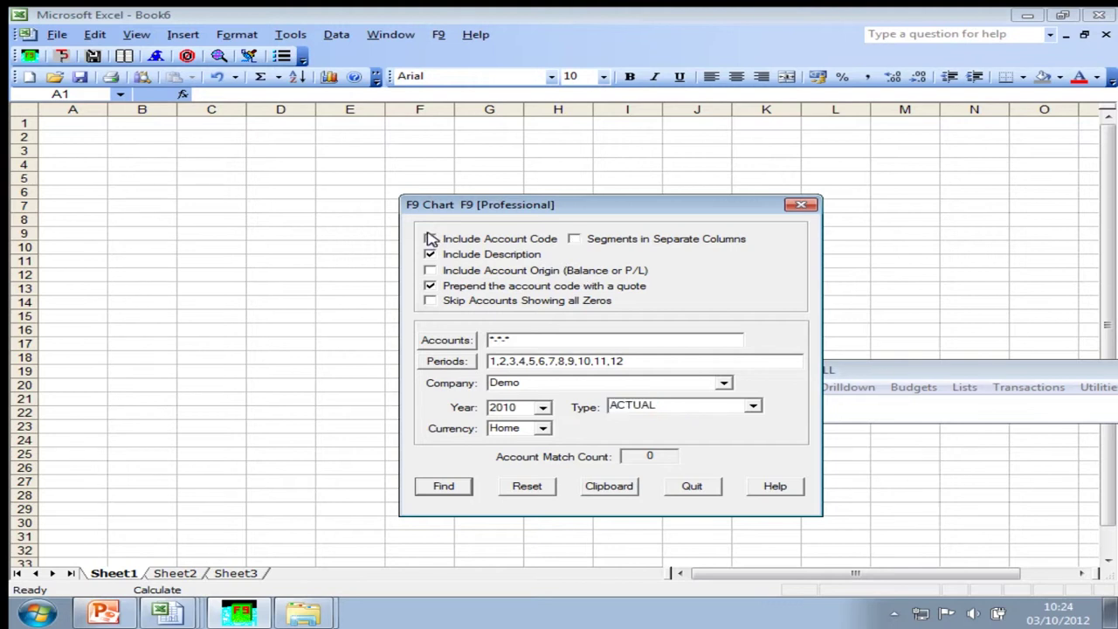
click(430, 239)
click(430, 253)
click(570, 238)
click(445, 487)
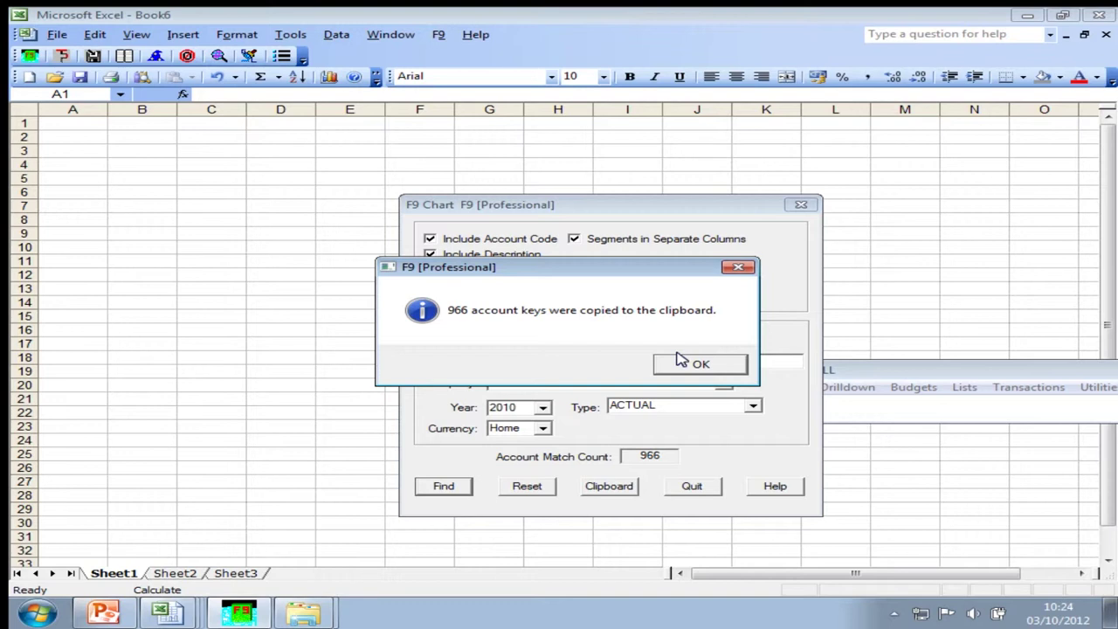
Close the F9 Chart tool and paste the copied chart of accounts into the new workbook starting at A1
click(681, 361)
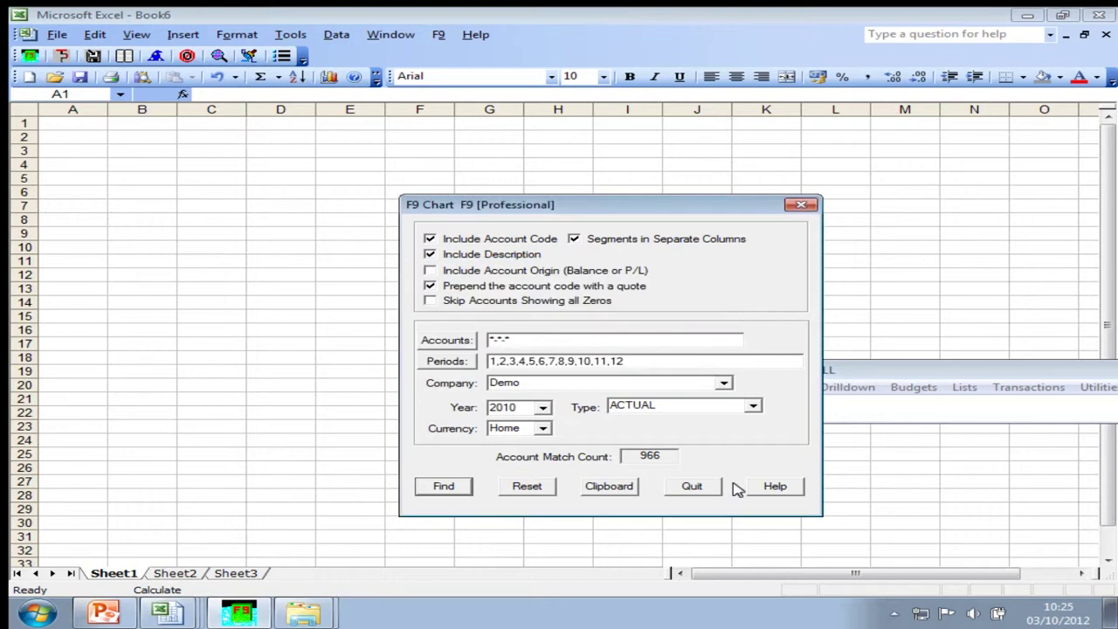
click(693, 485)
click(75, 124)
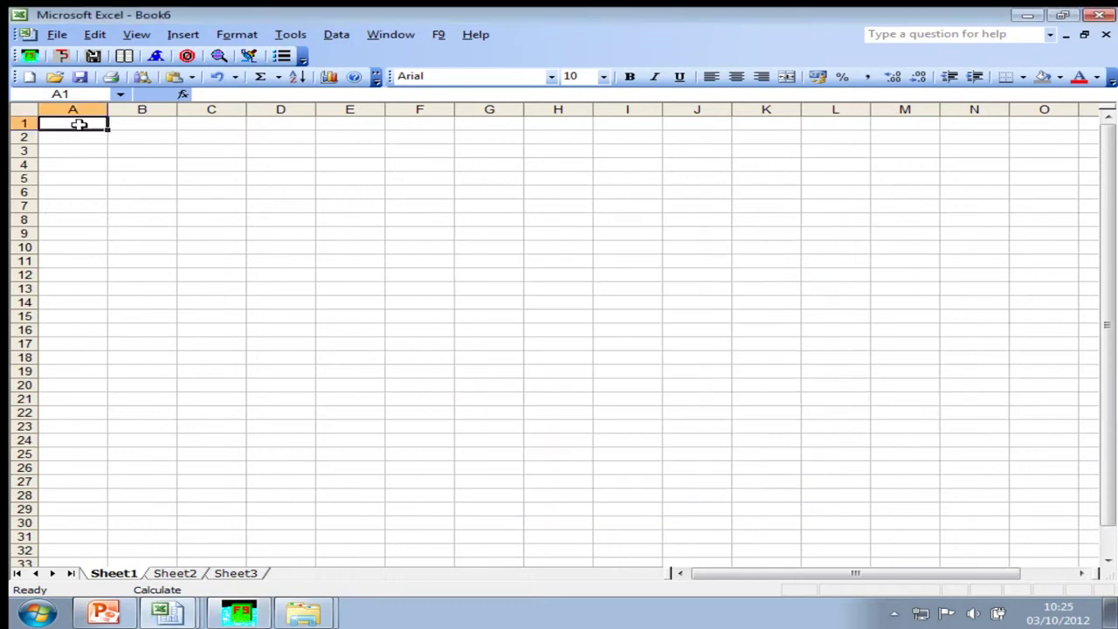
right_click(69, 123)
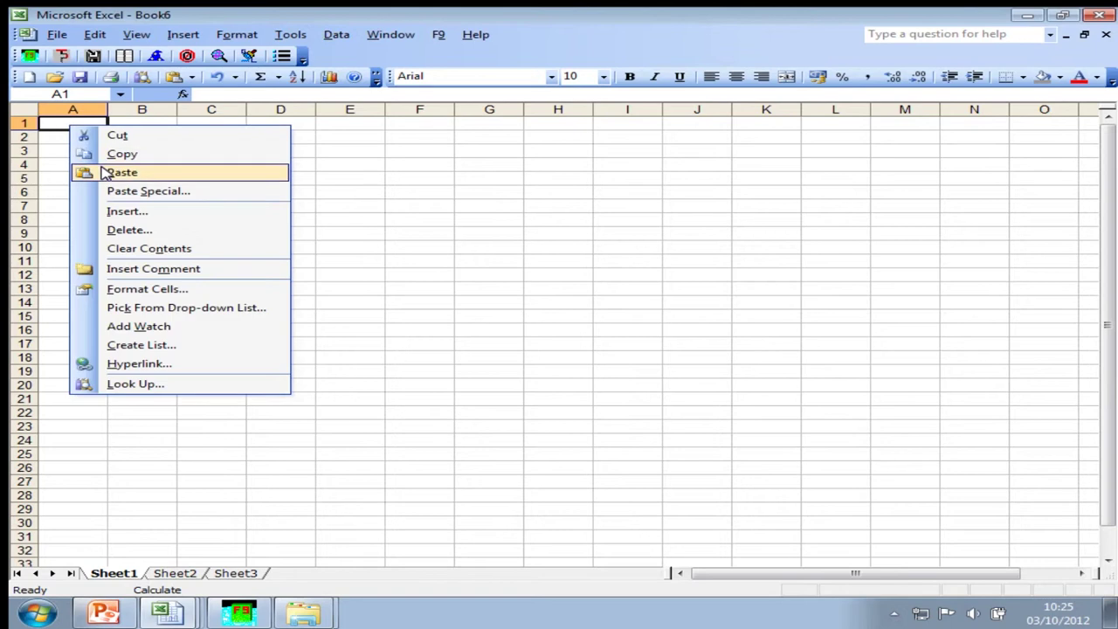
click(109, 171)
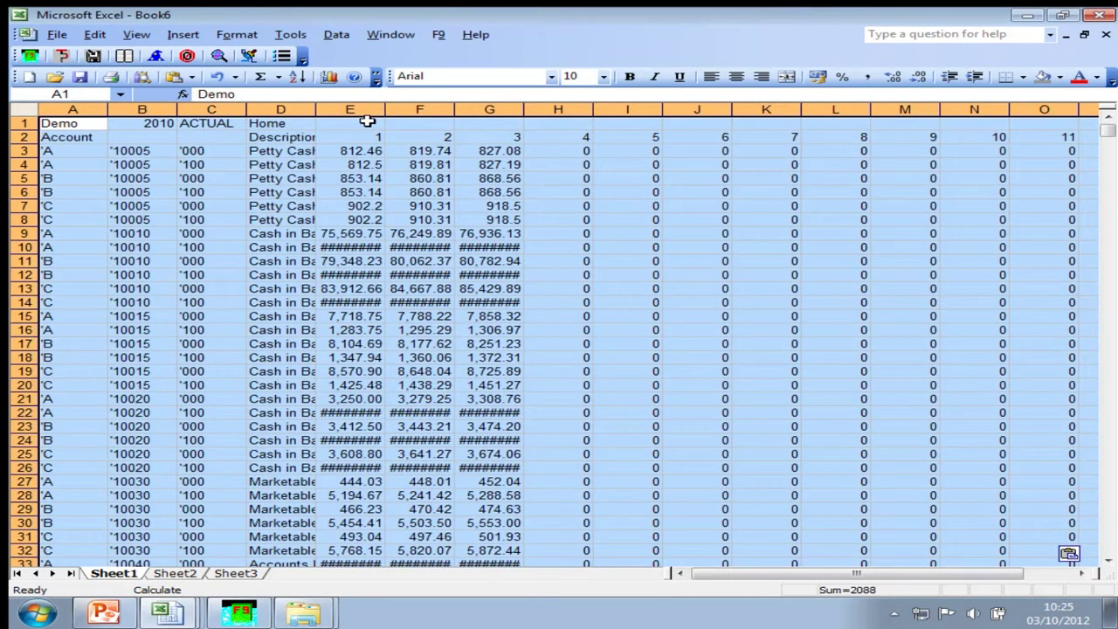
Autofit the width of columns E to G so the amounts for periods 1 to 3 fit
drag(365, 110, 511, 109)
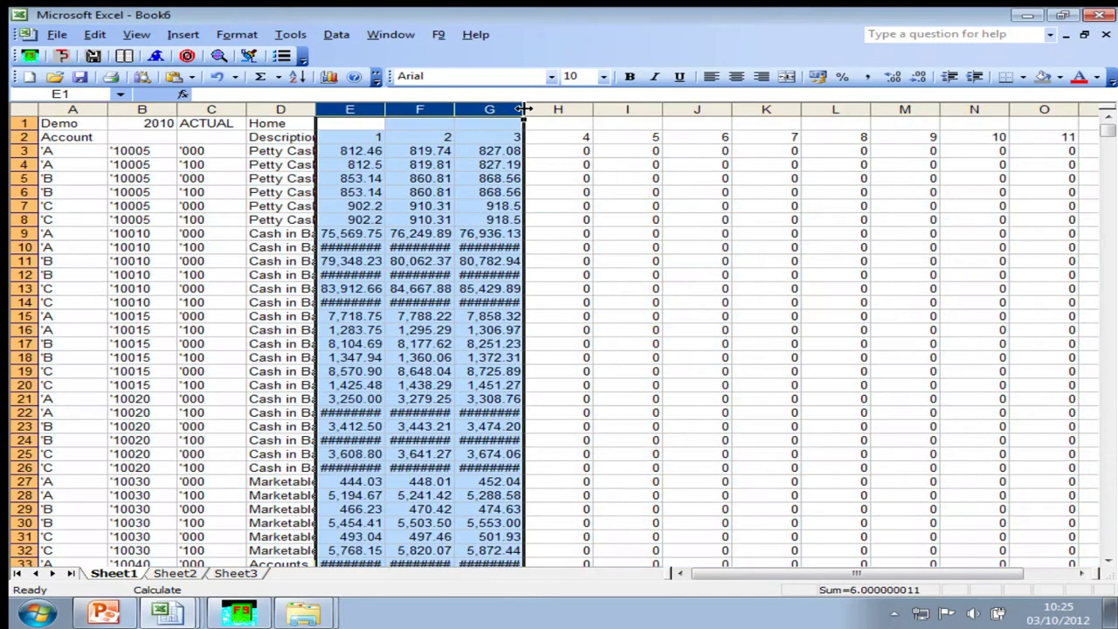
double_click(524, 109)
click(47, 123)
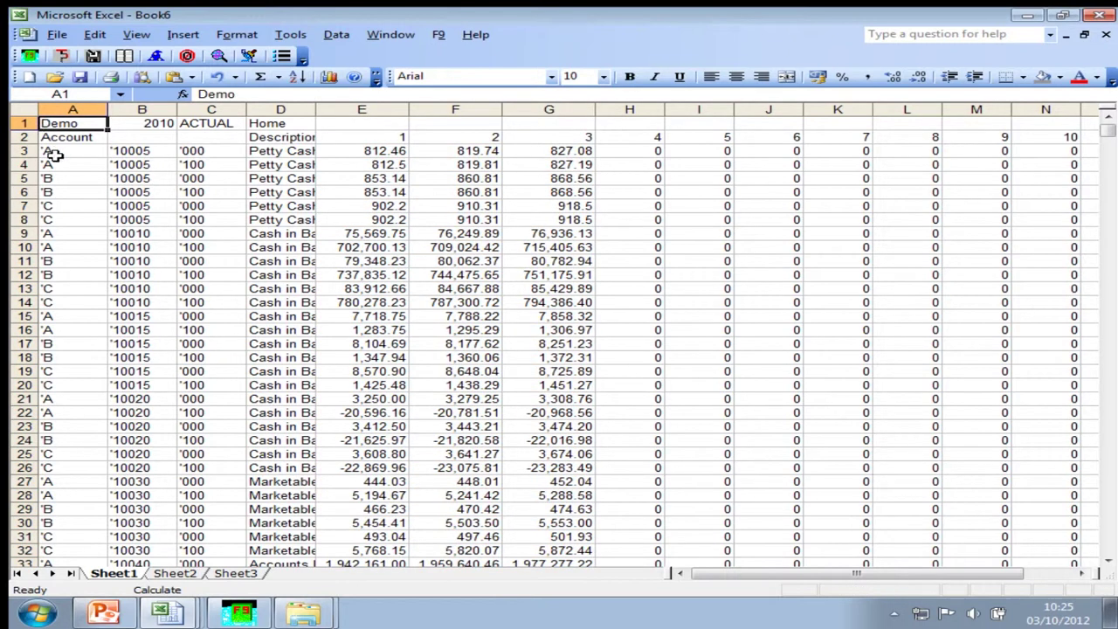
Check the account segments in A3, B3 and C3, and autofit the Description column D
click(56, 154)
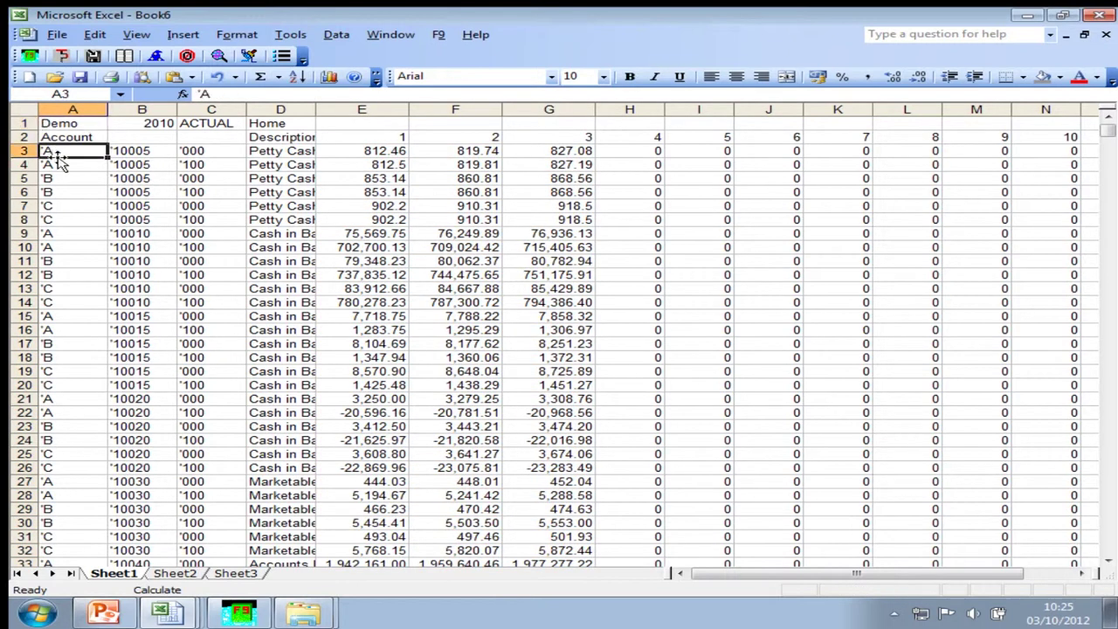
click(128, 151)
click(188, 150)
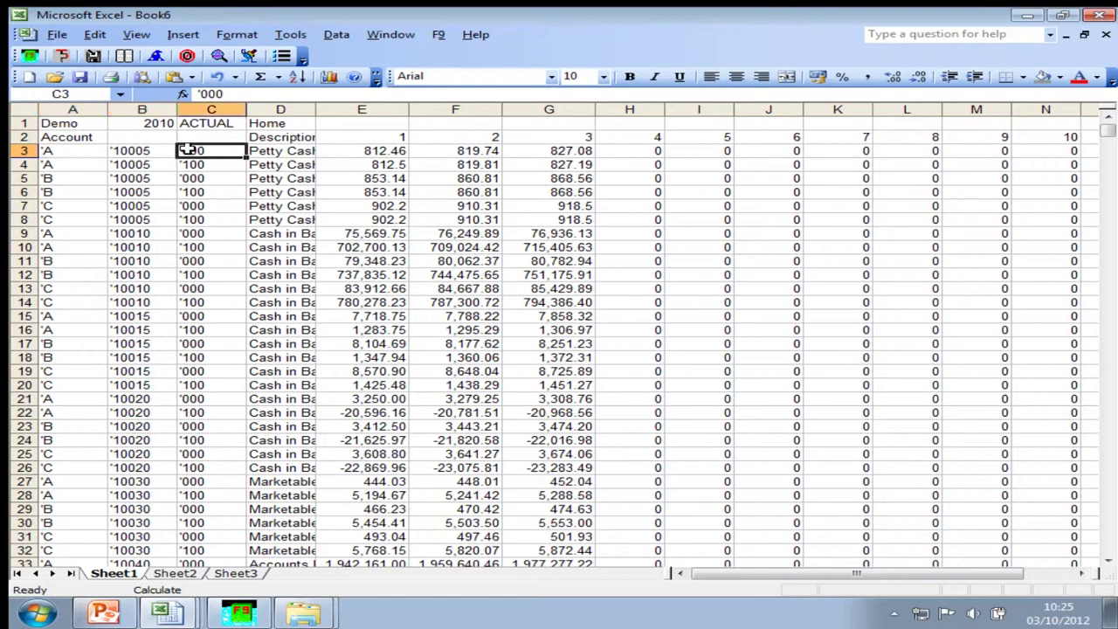
click(50, 149)
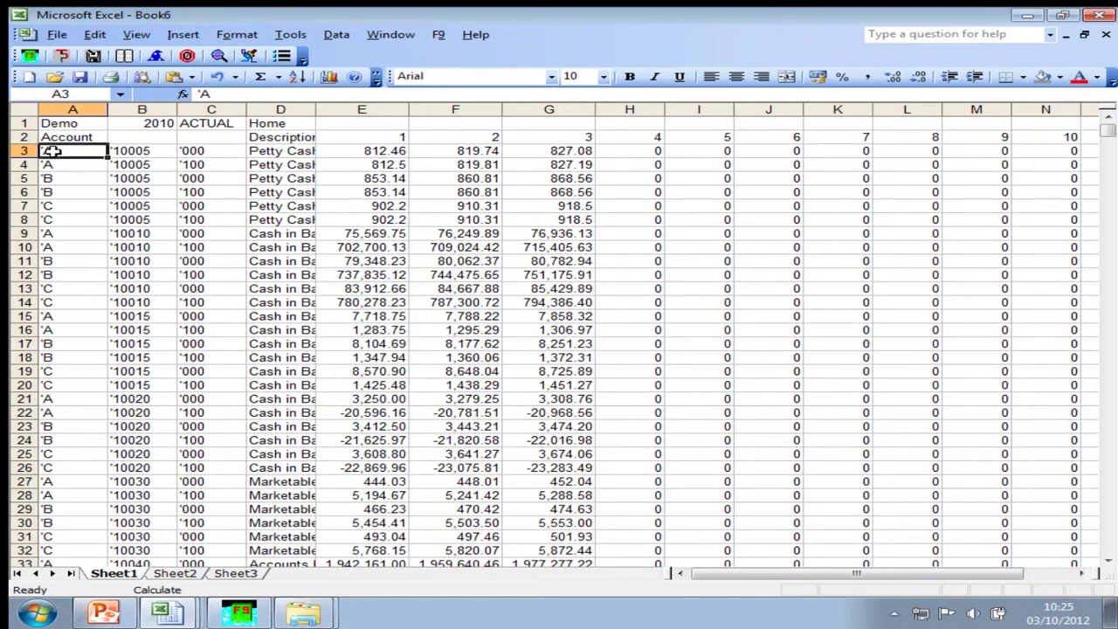
click(150, 151)
click(185, 151)
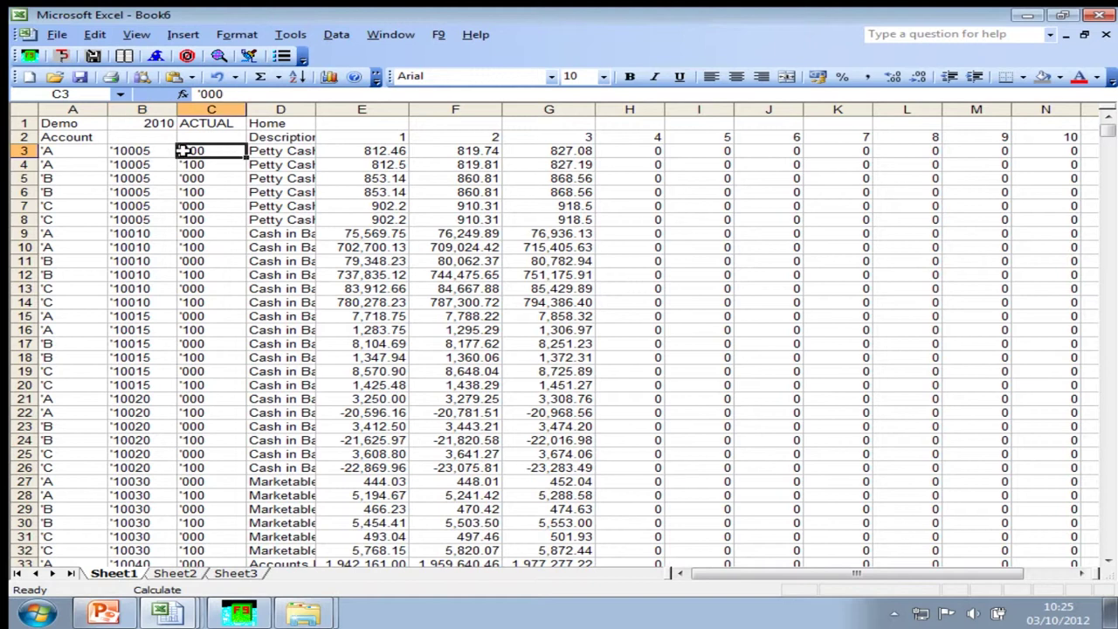
double_click(313, 108)
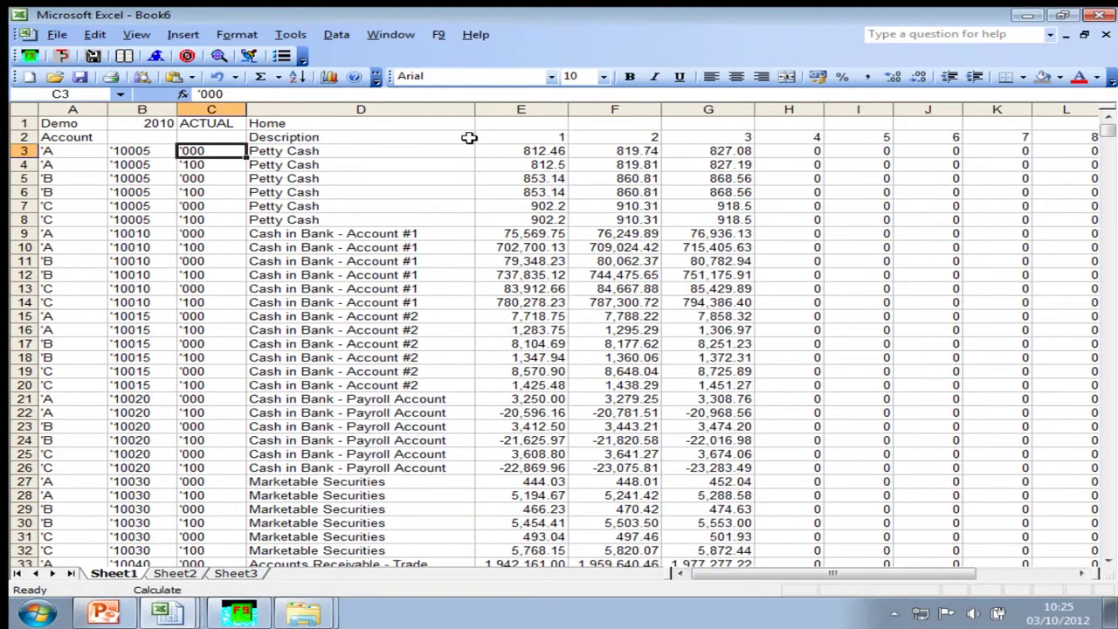
Examine the separate segment columns A to C and look through the chart's accounts and period balances
click(128, 151)
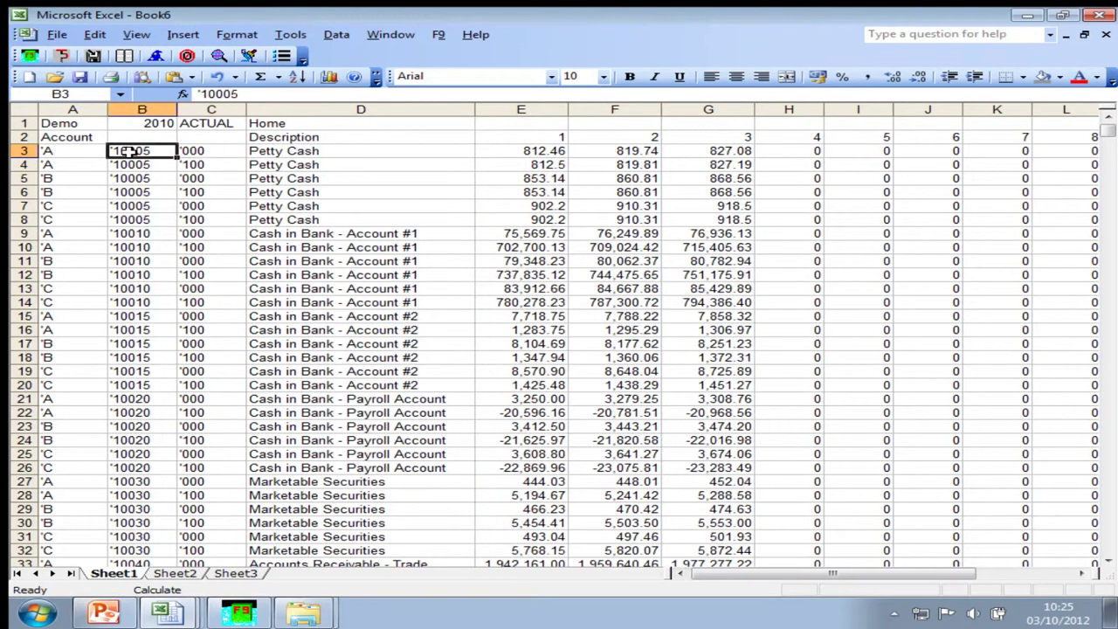
click(144, 109)
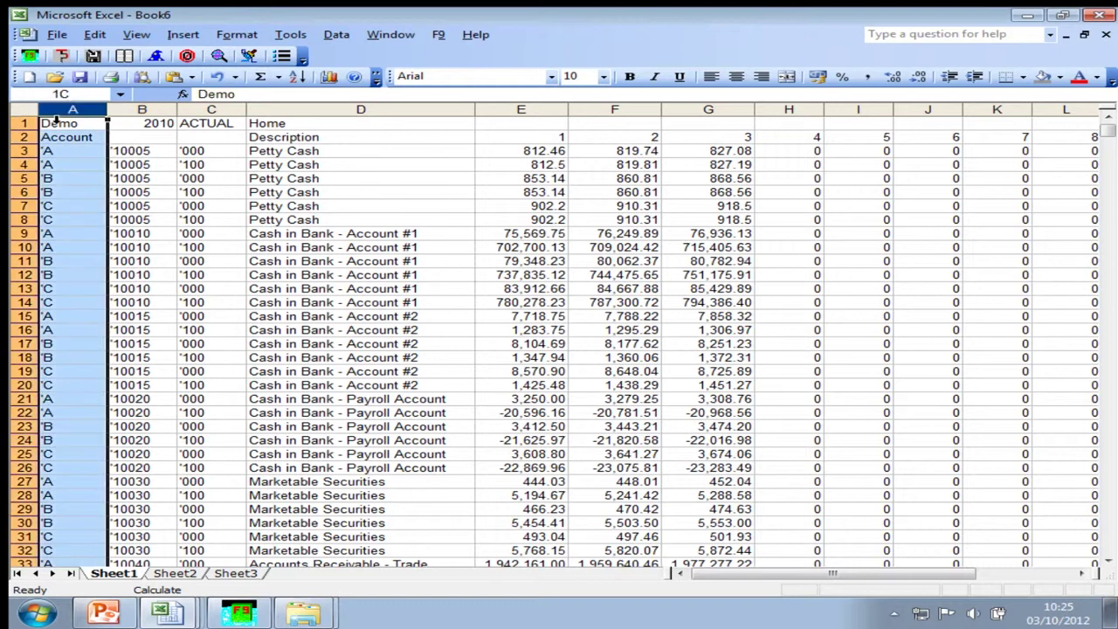
click(204, 113)
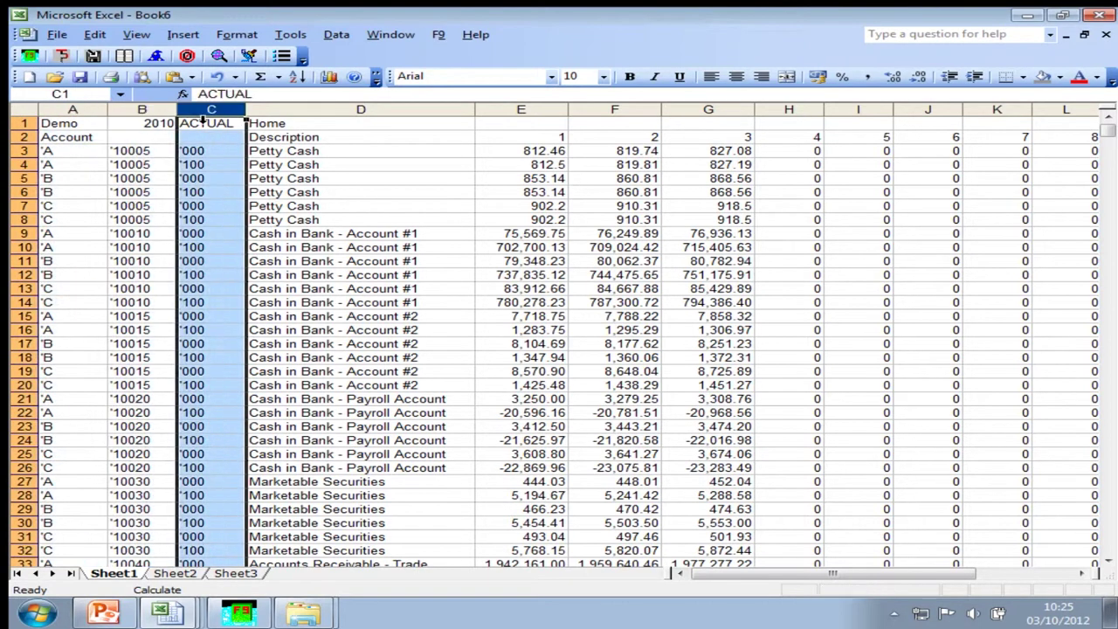
click(496, 238)
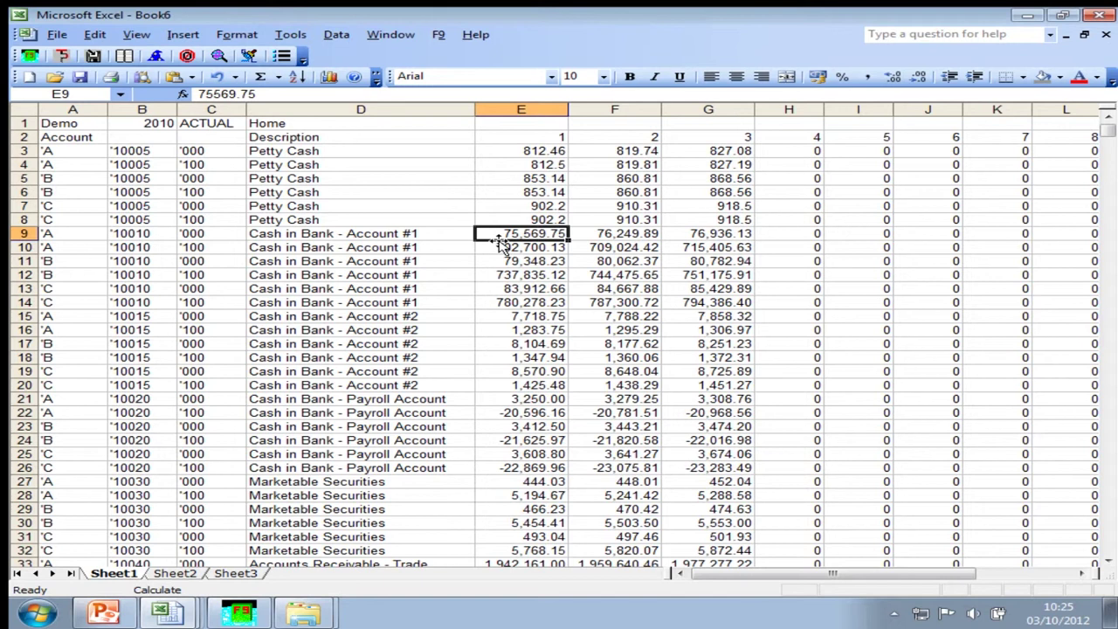
key(Page_Down)
key(Page_Down)
key(Page_Down)
key(Page_Down)
key(Page_Down)
key(Page_Down)
key(Page_Down)
key(Page_Down)
key(Page_Down)
key(Page_Down)
key(Page_Down)
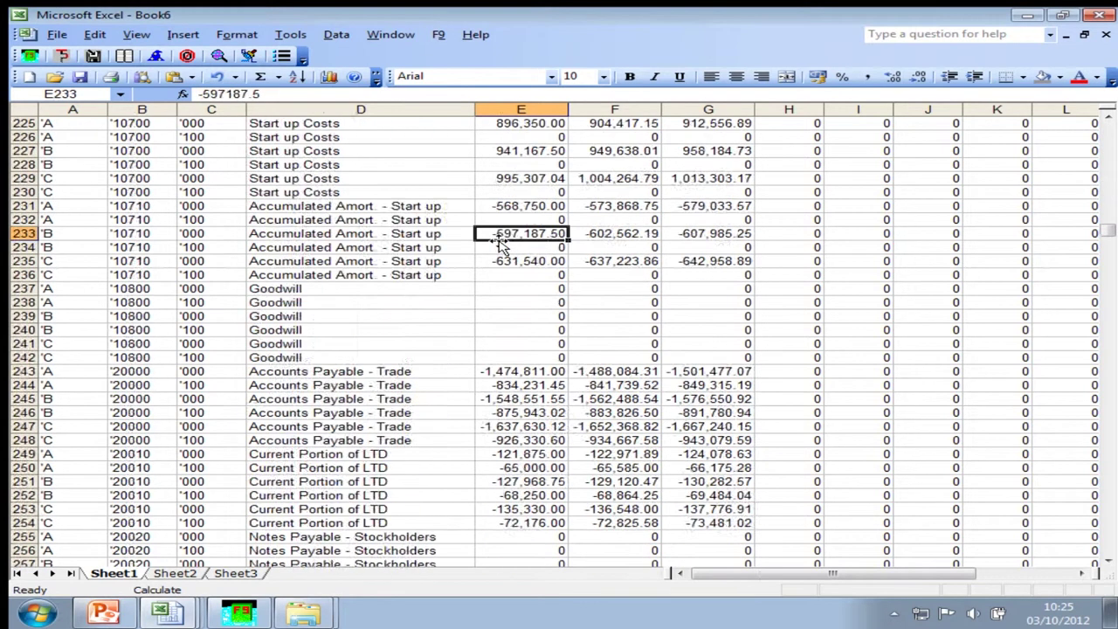
key(Page_Down)
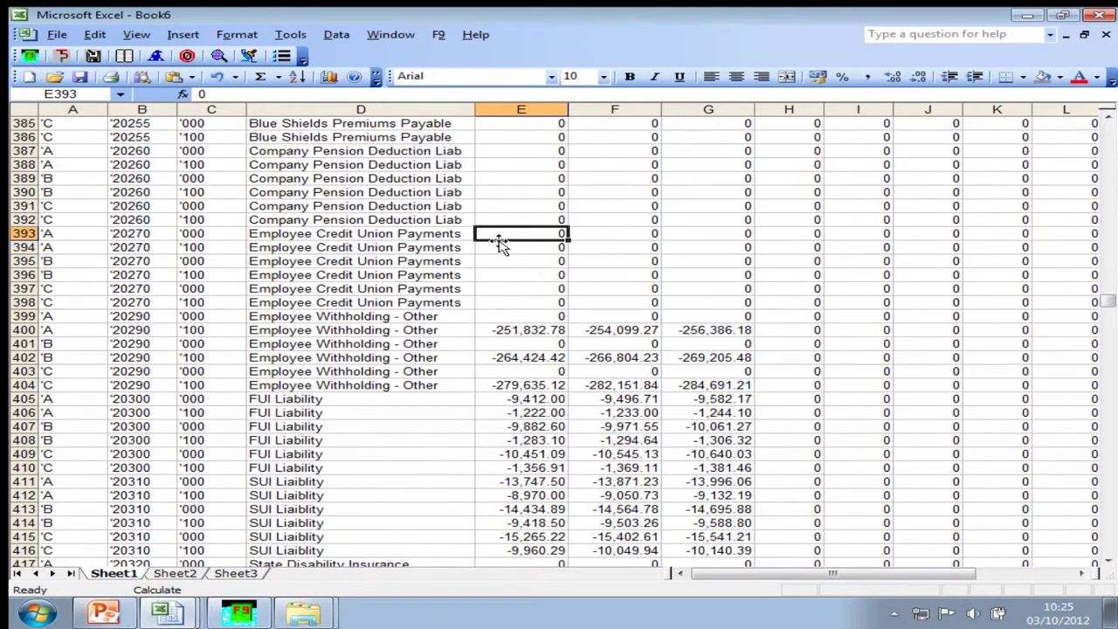
key(ctrl+Home)
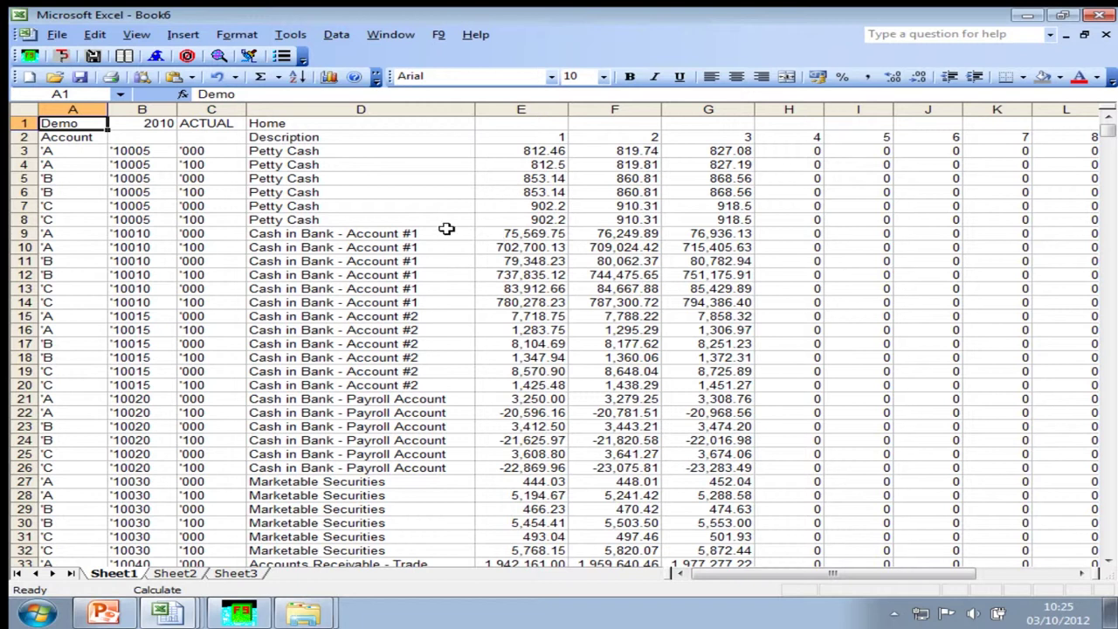
click(83, 151)
click(114, 151)
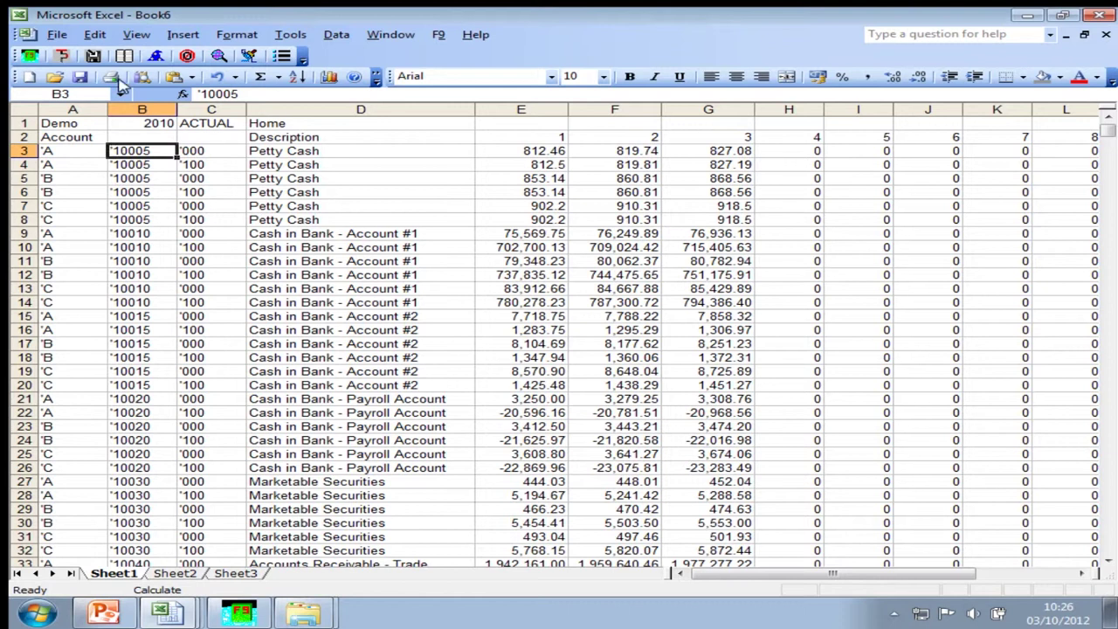
Switch to the Book3 workbook and open F9 Drilldown on the January Sales formula in J14
click(154, 622)
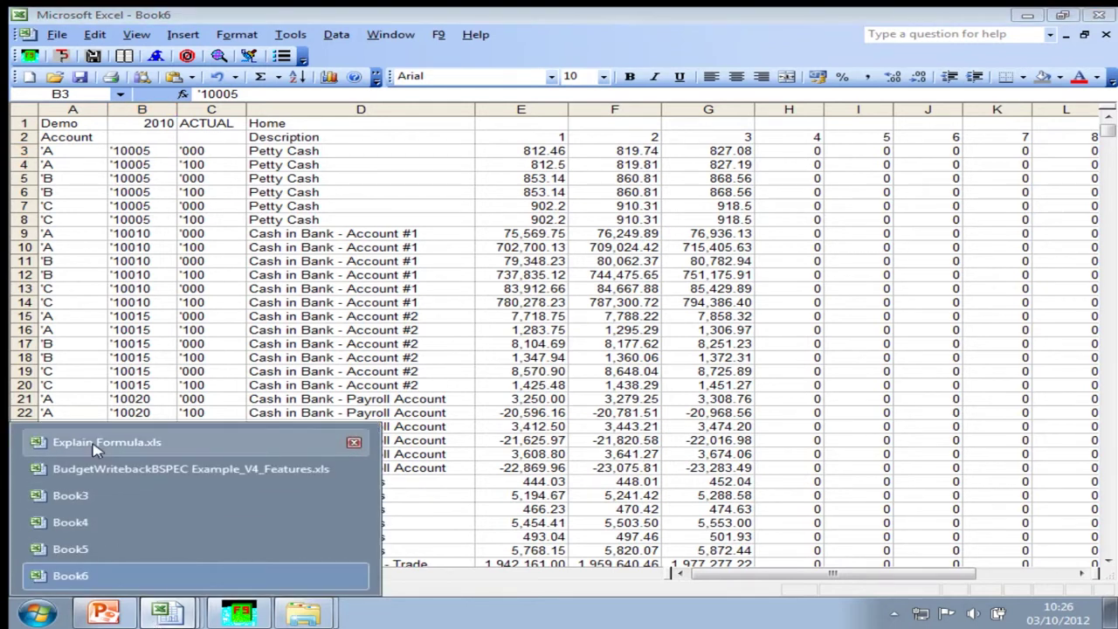
click(97, 495)
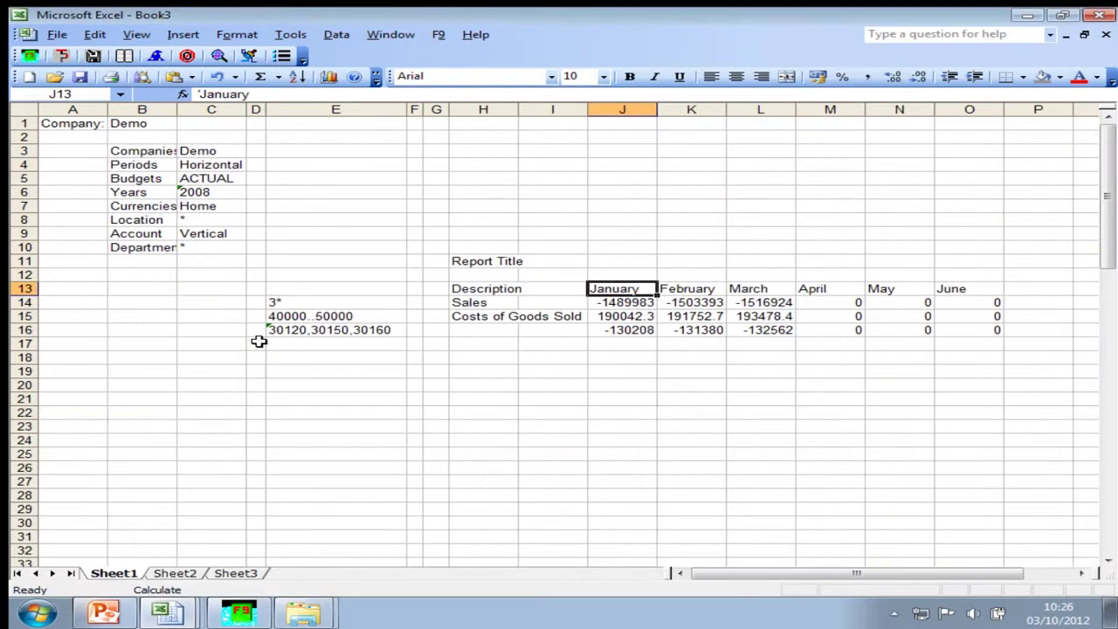
click(609, 302)
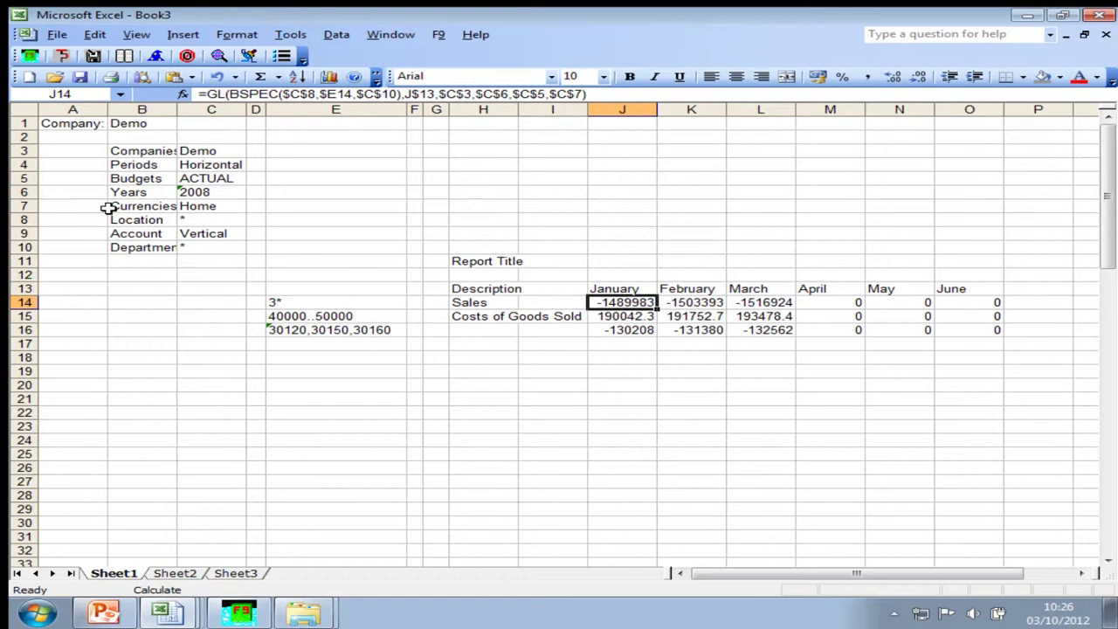
click(540, 304)
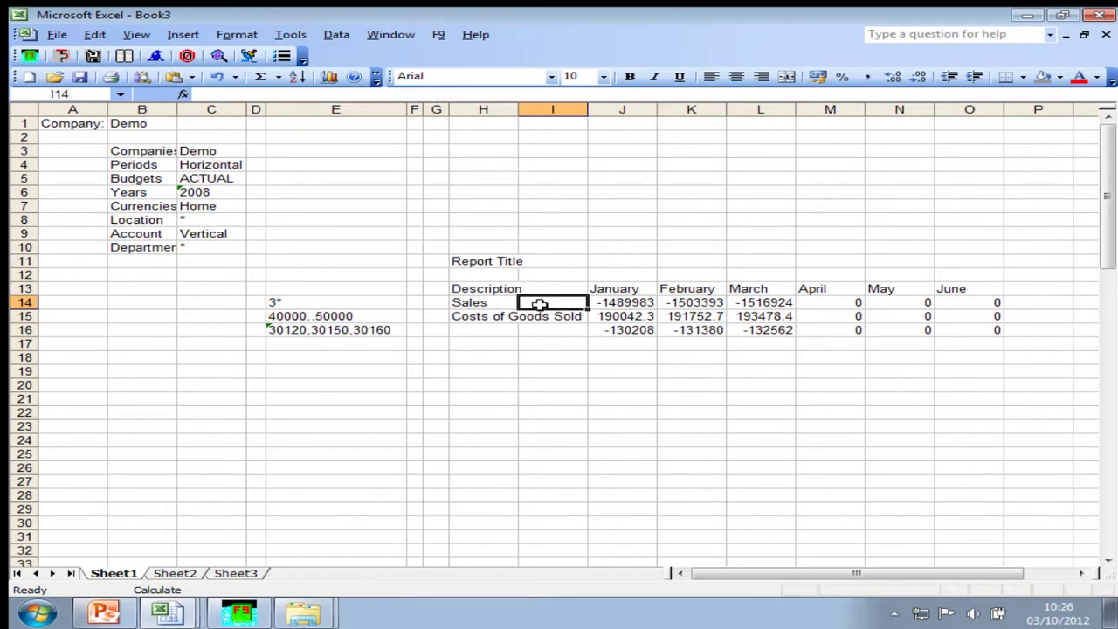
click(606, 303)
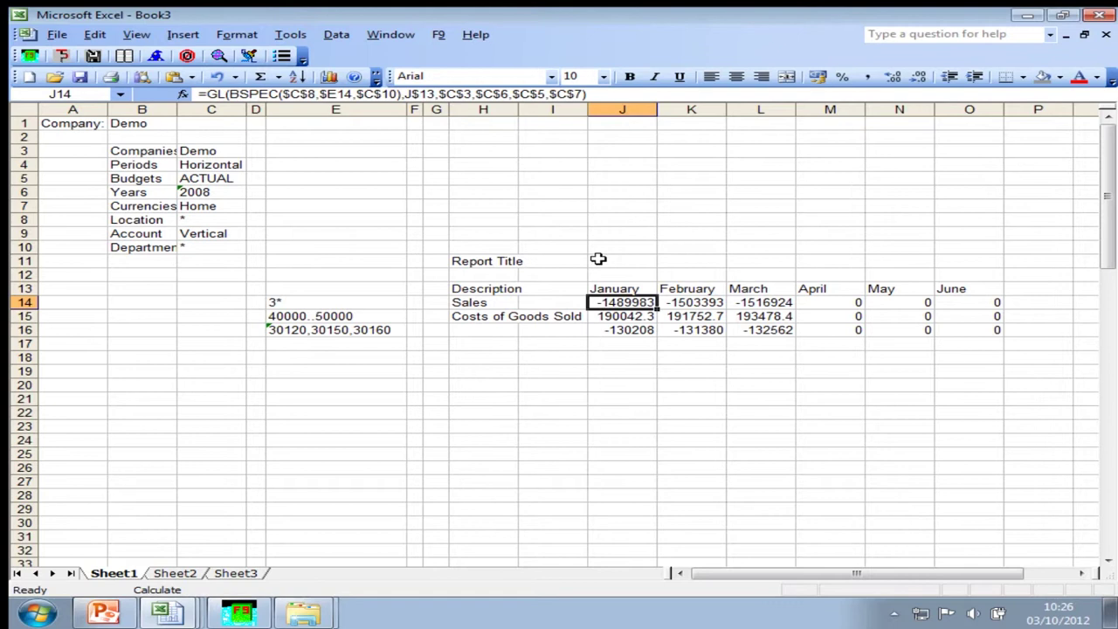
click(59, 56)
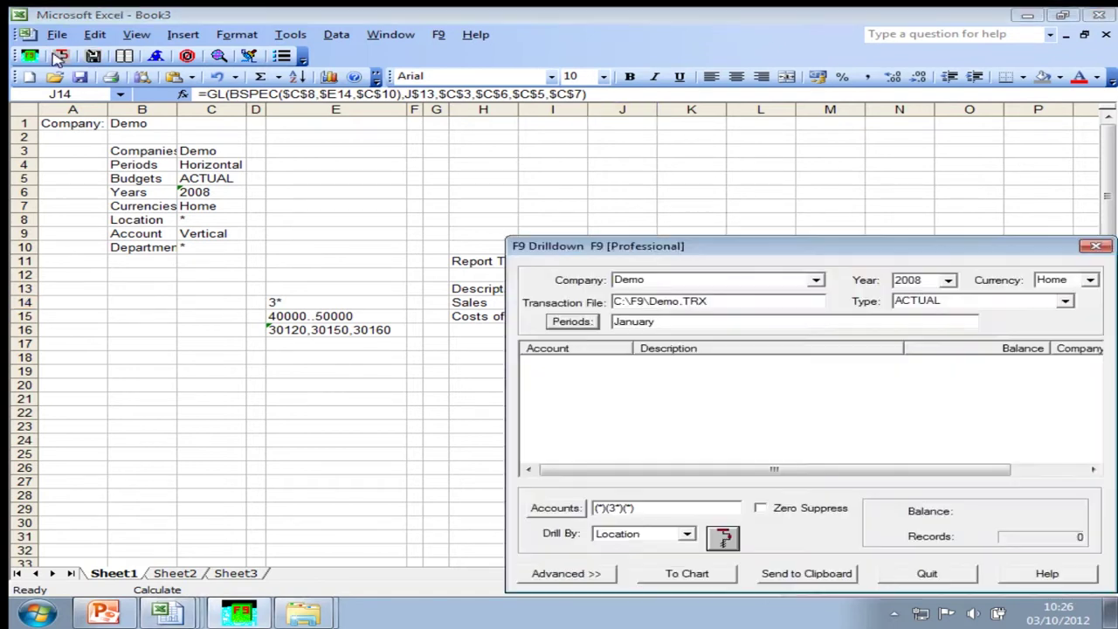
Drill the January Sales balance down by Account
click(685, 534)
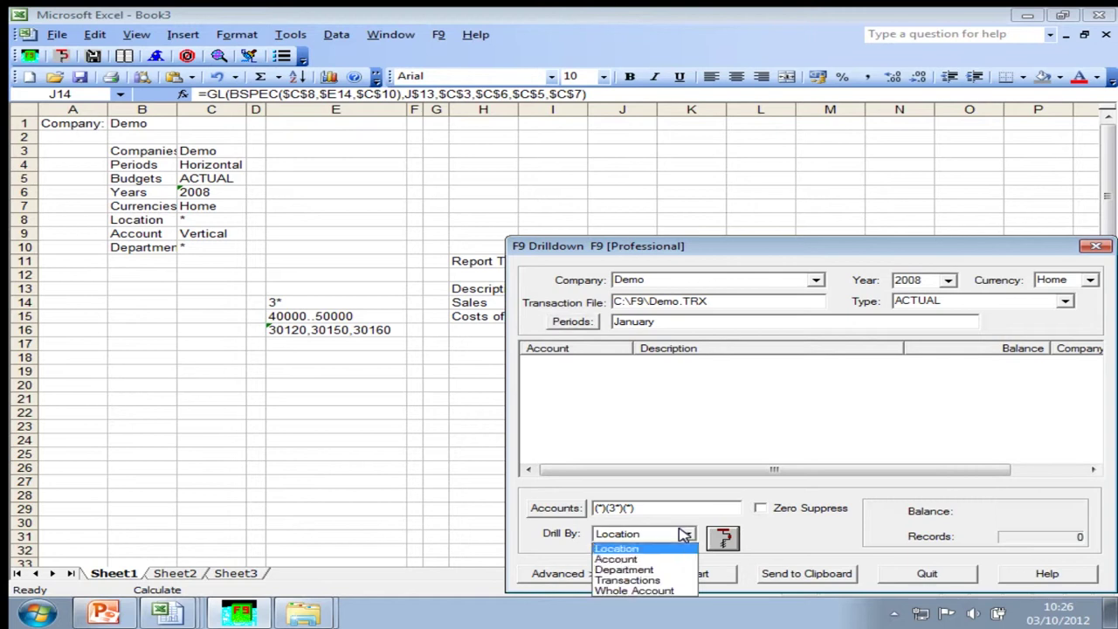
click(623, 559)
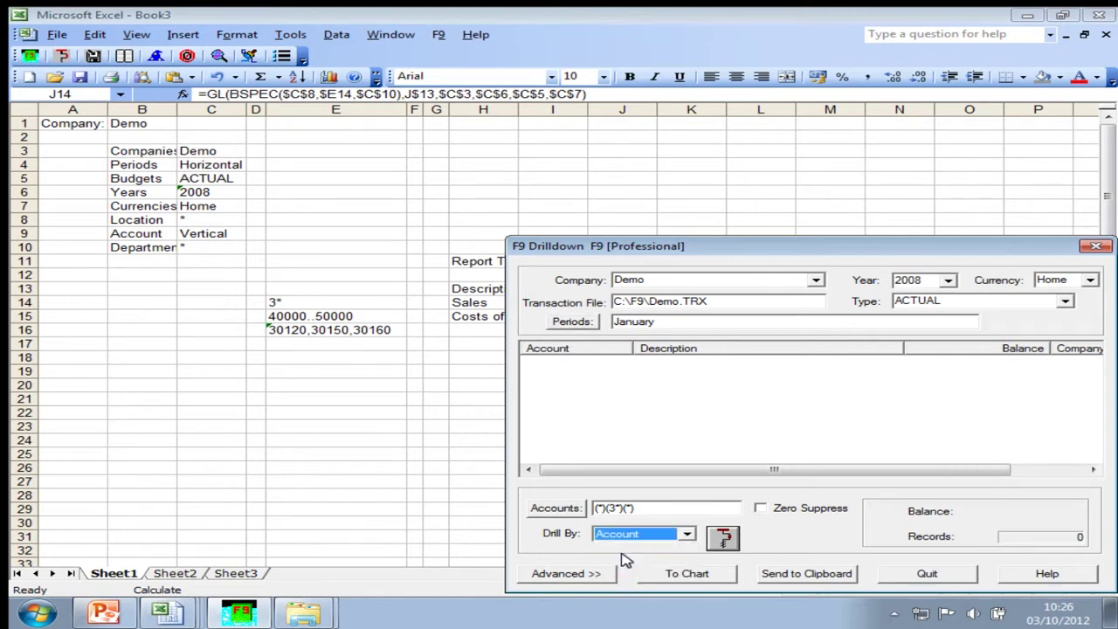
click(720, 537)
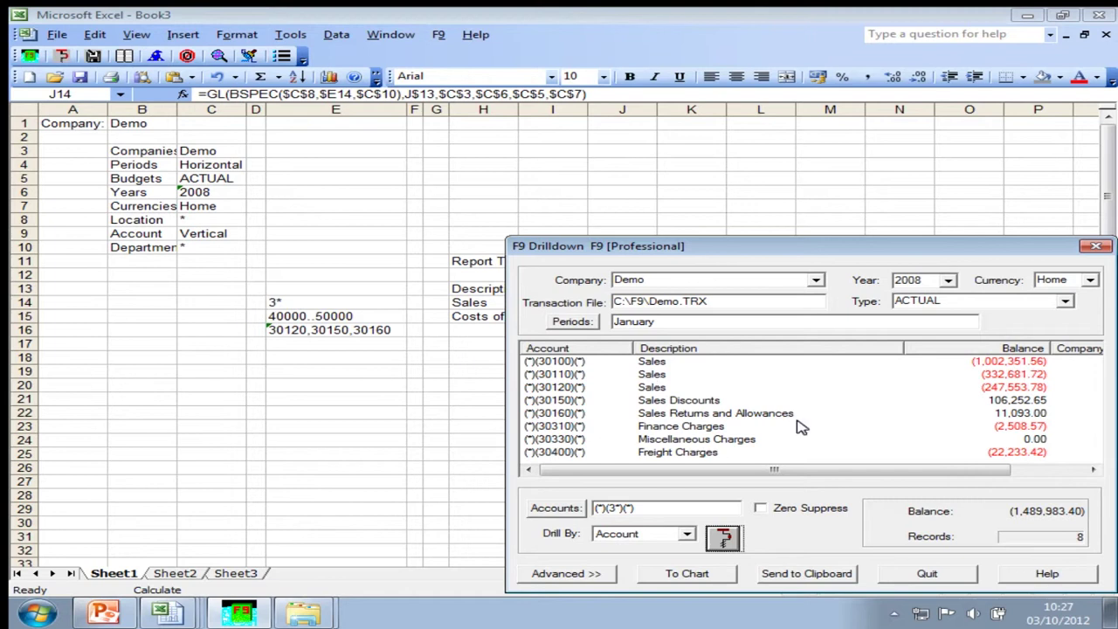
Drill the same balance down by Location and go through the Vancouver, Los Angeles and Atlanta rows
click(685, 534)
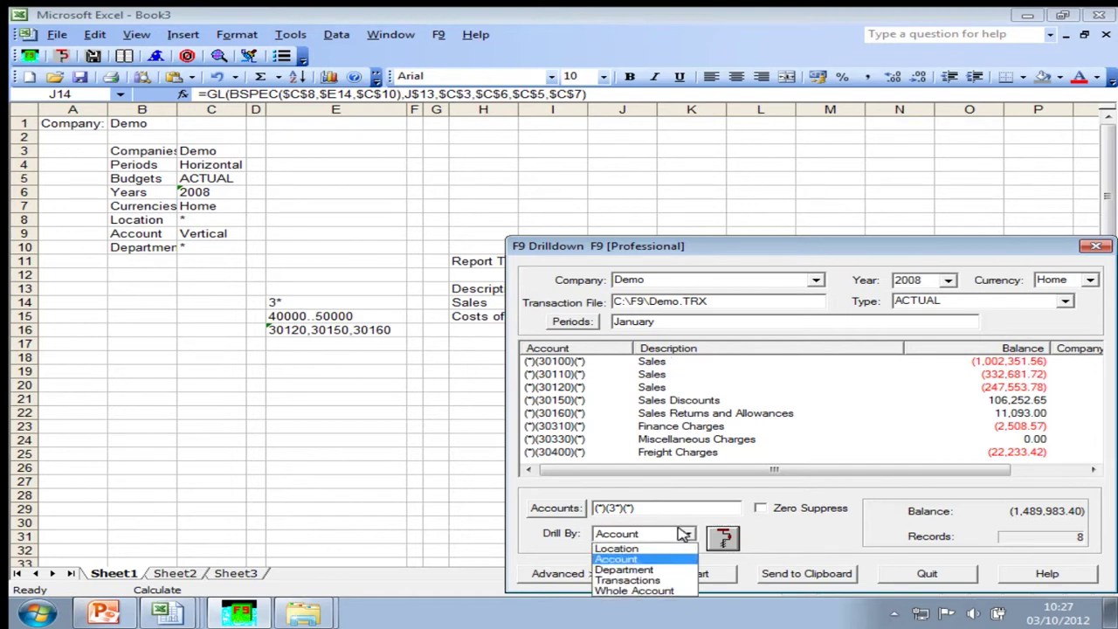
click(618, 548)
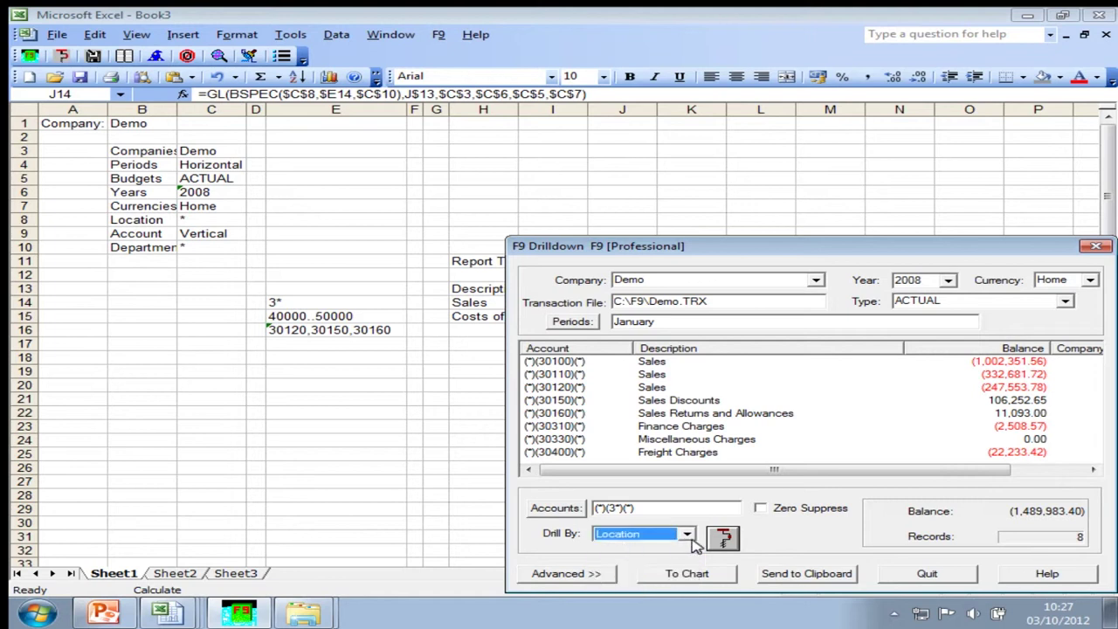
click(721, 537)
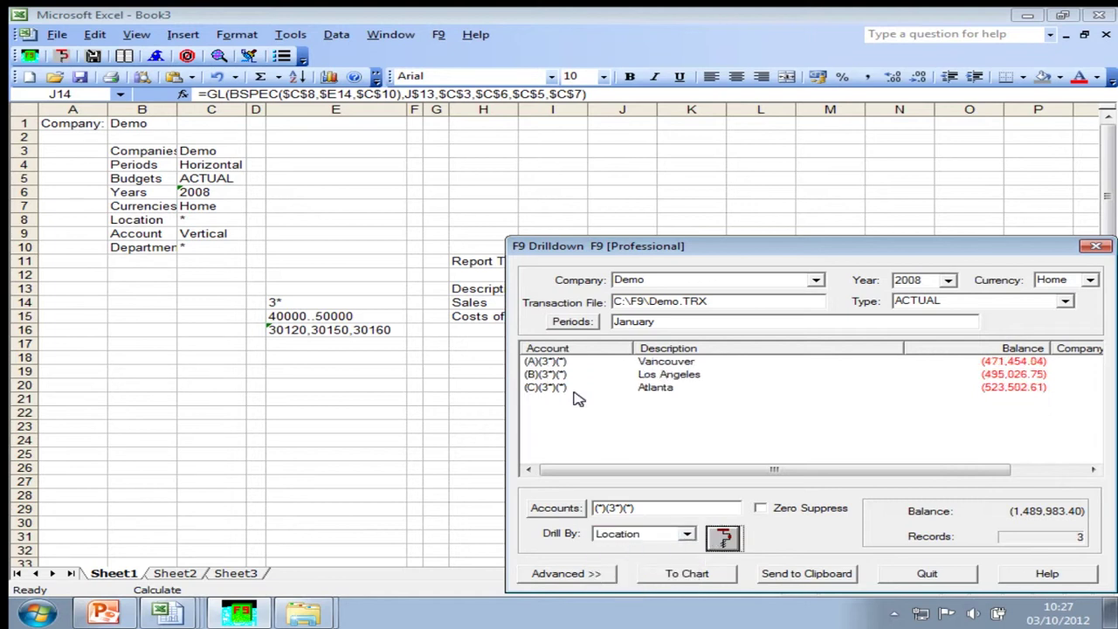
click(537, 364)
click(537, 372)
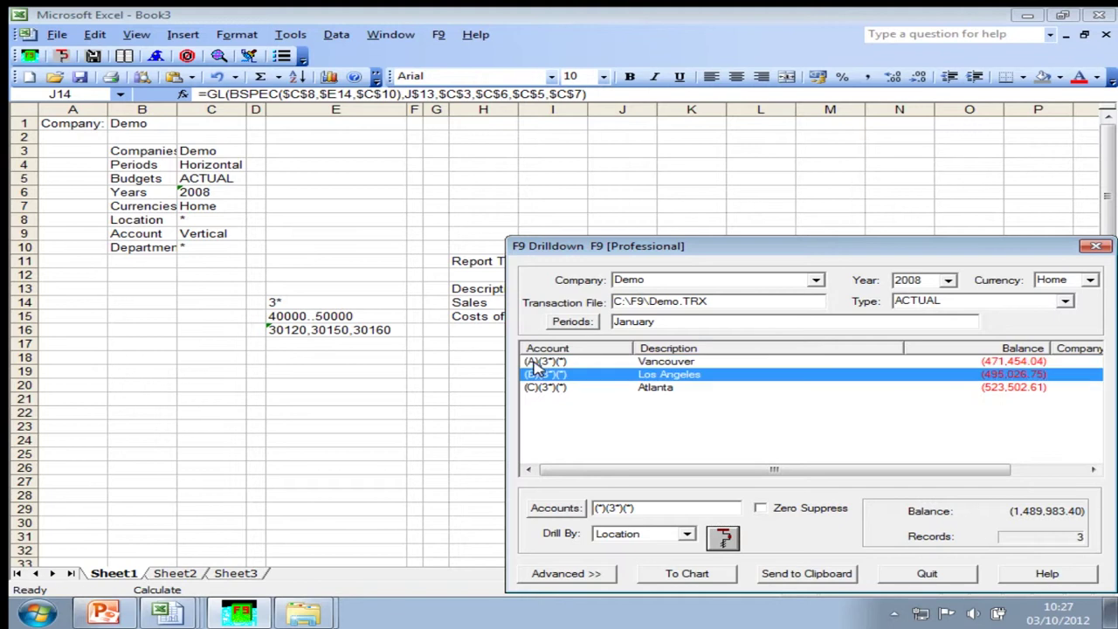
click(537, 387)
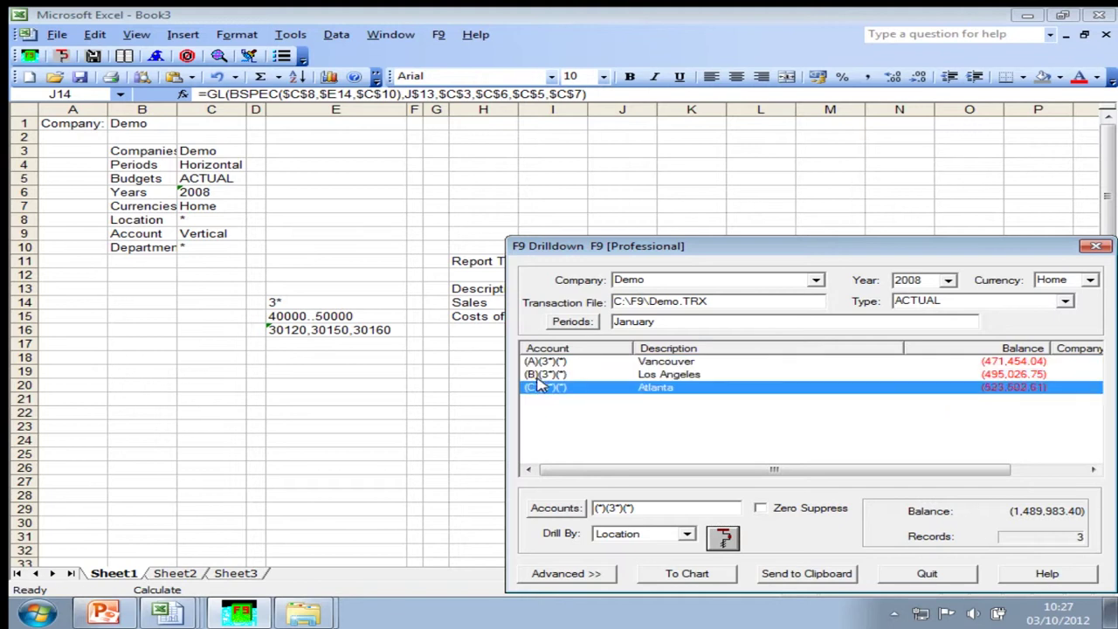
Drill the January Sales balance down by Department
click(685, 533)
click(624, 557)
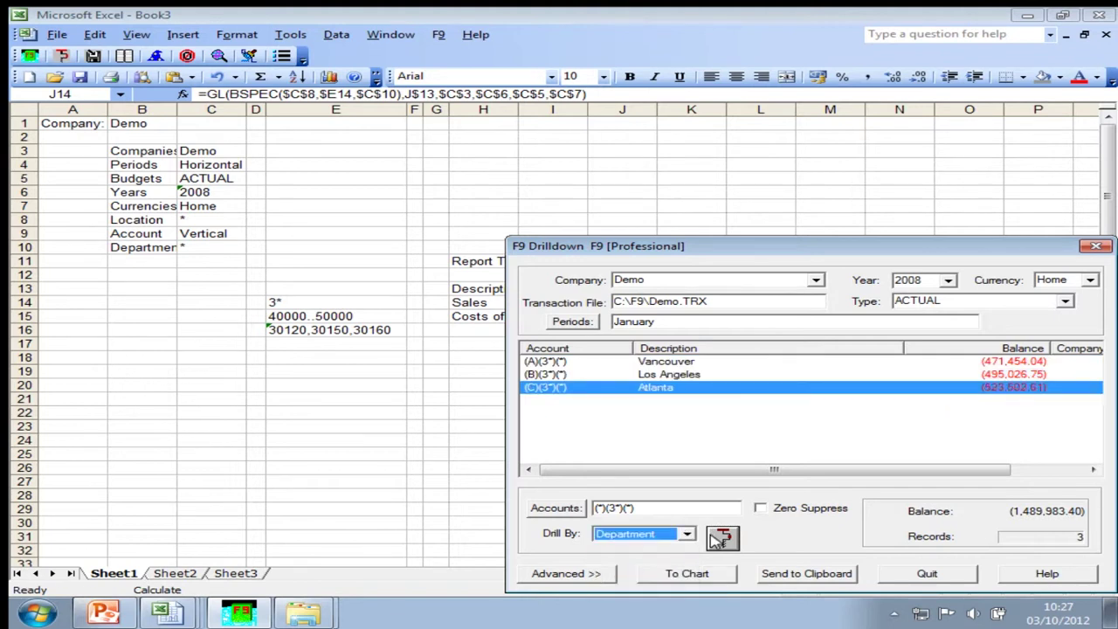
click(722, 539)
Drill the January Sales balance down by Account again and send the resulting rows to the clipboard
click(687, 533)
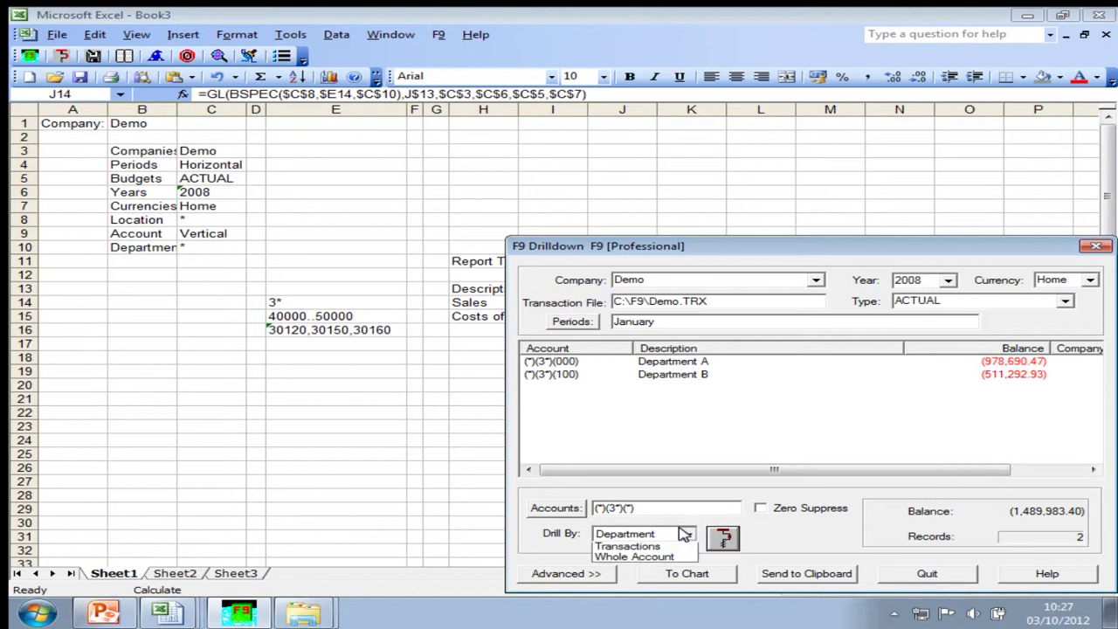
click(622, 558)
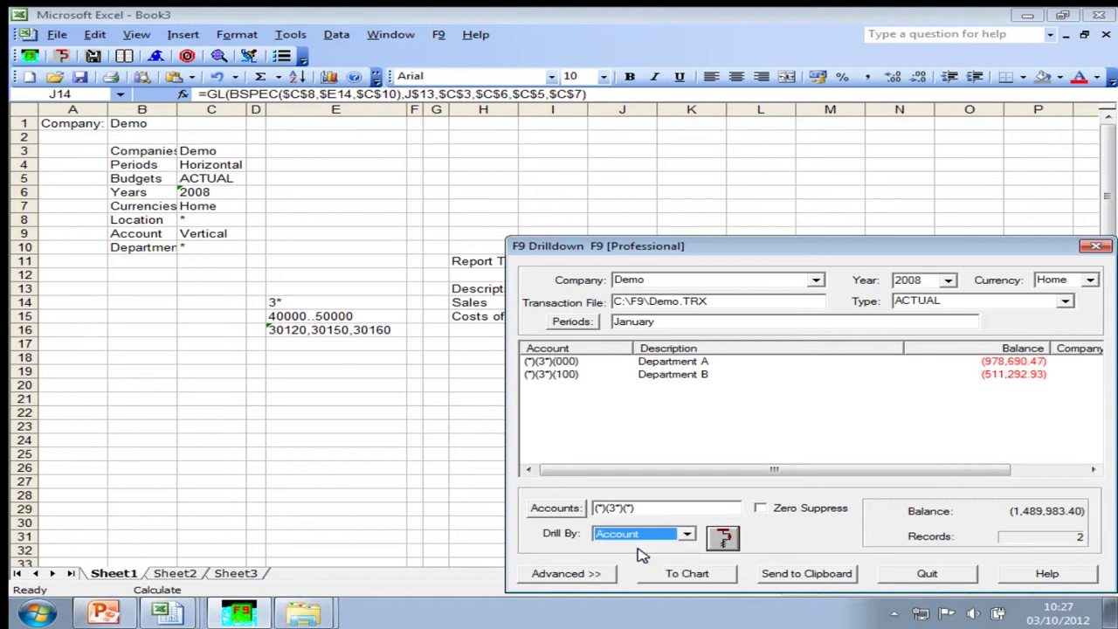
click(719, 537)
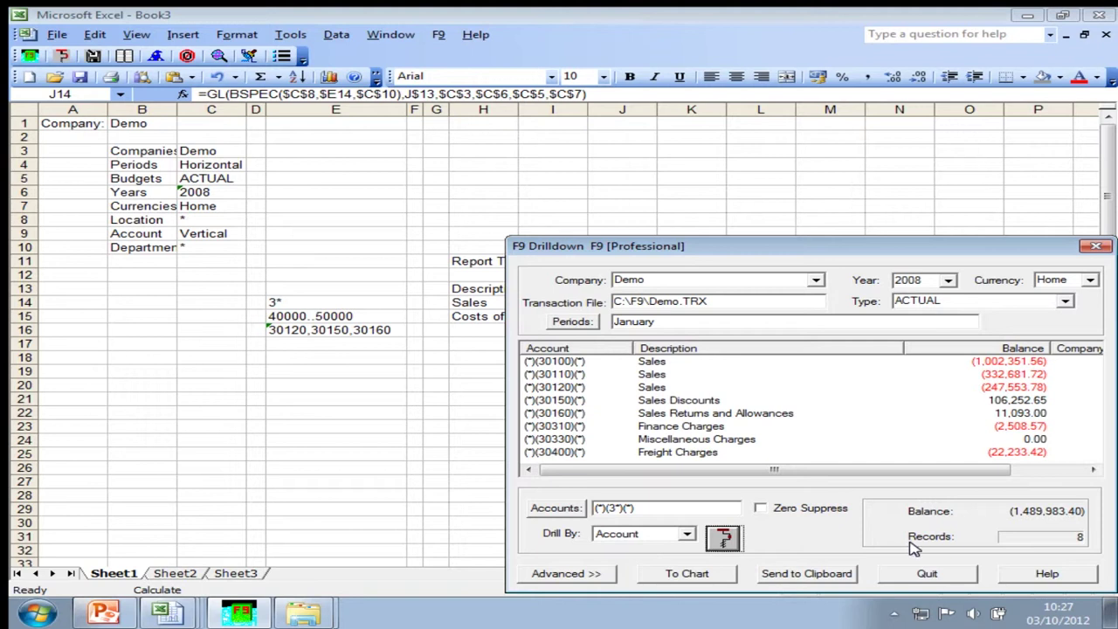
click(837, 572)
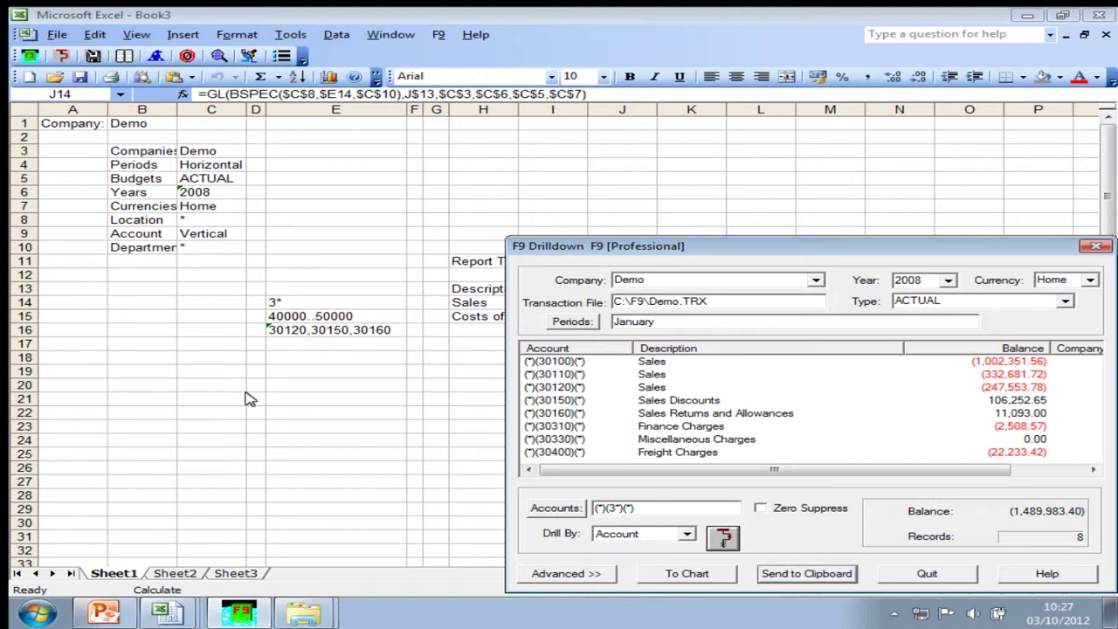
Paste the drilldown rows into the sheet starting at H22 and autofit the width of column J
click(453, 412)
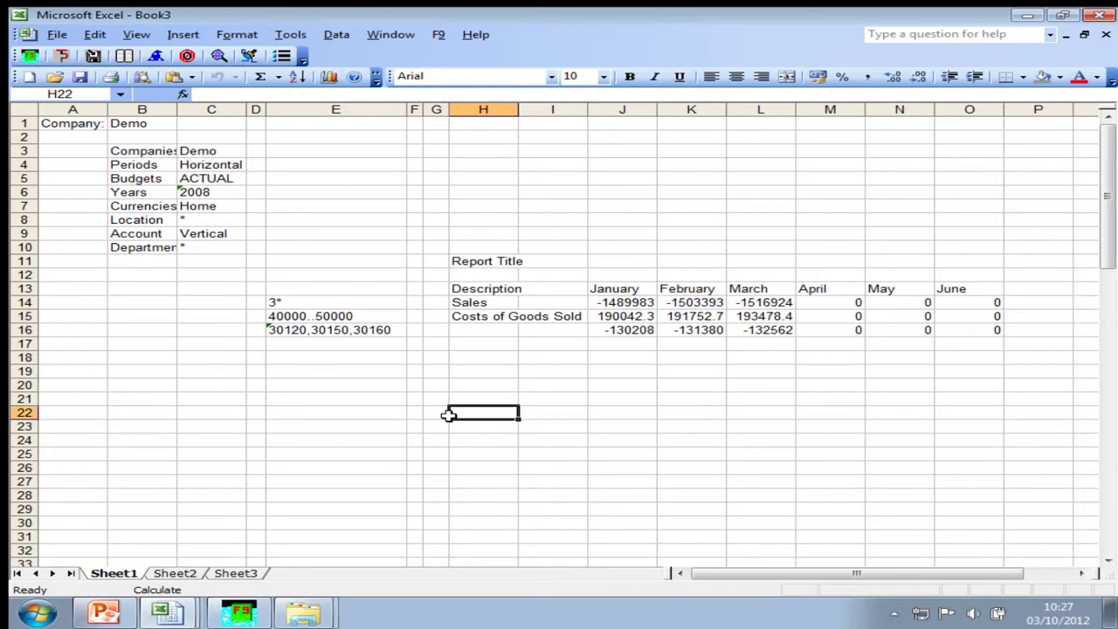
key(ctrl+v)
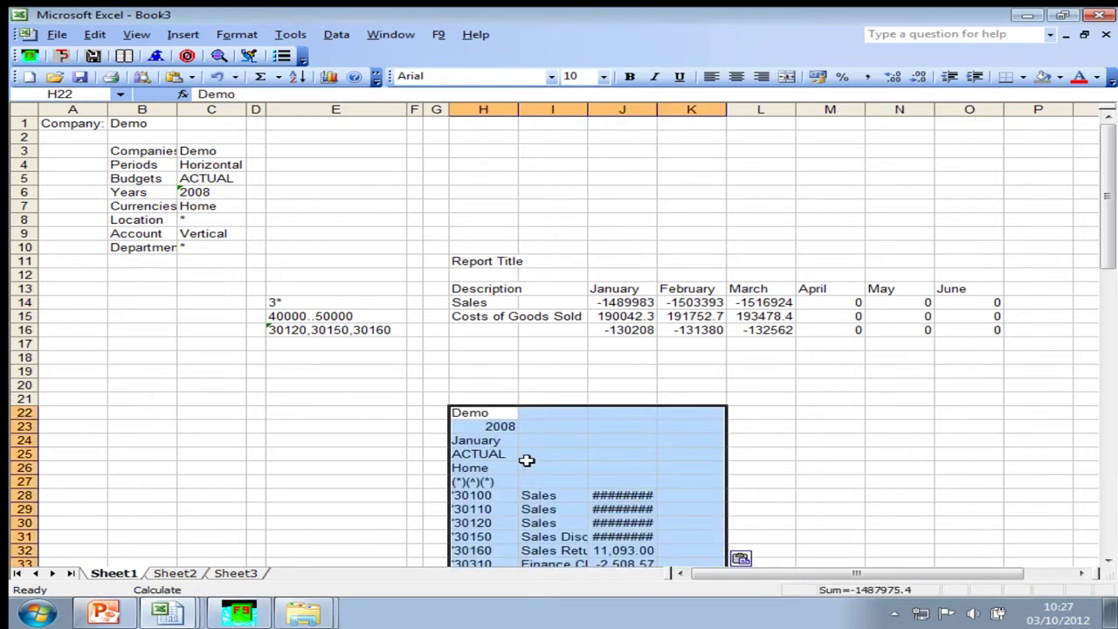
double_click(660, 109)
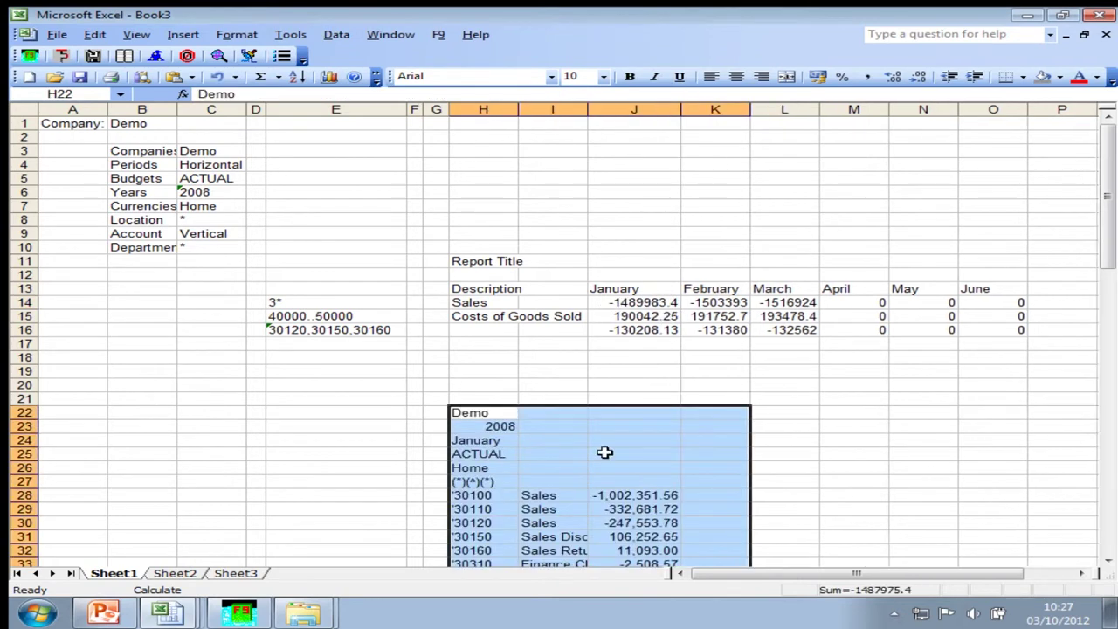
Go through the pasted account rows and their balances down to the Freight Charges row
click(560, 508)
key(Down)
key(Down)
key(Down)
key(Down)
key(Down)
key(Down)
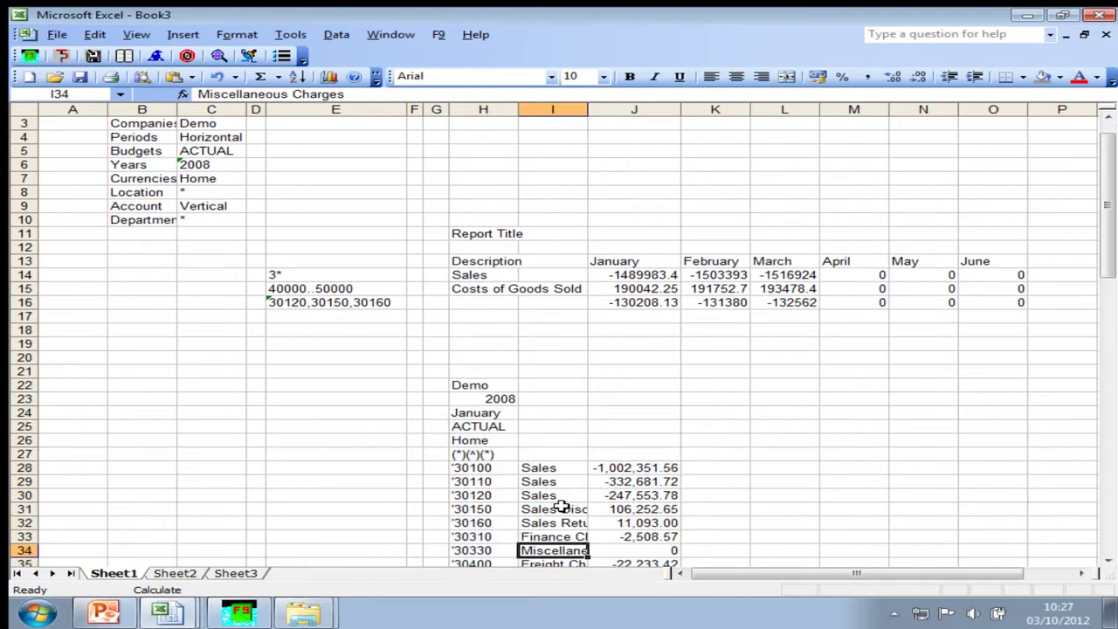
key(Left)
key(Right)
key(Right)
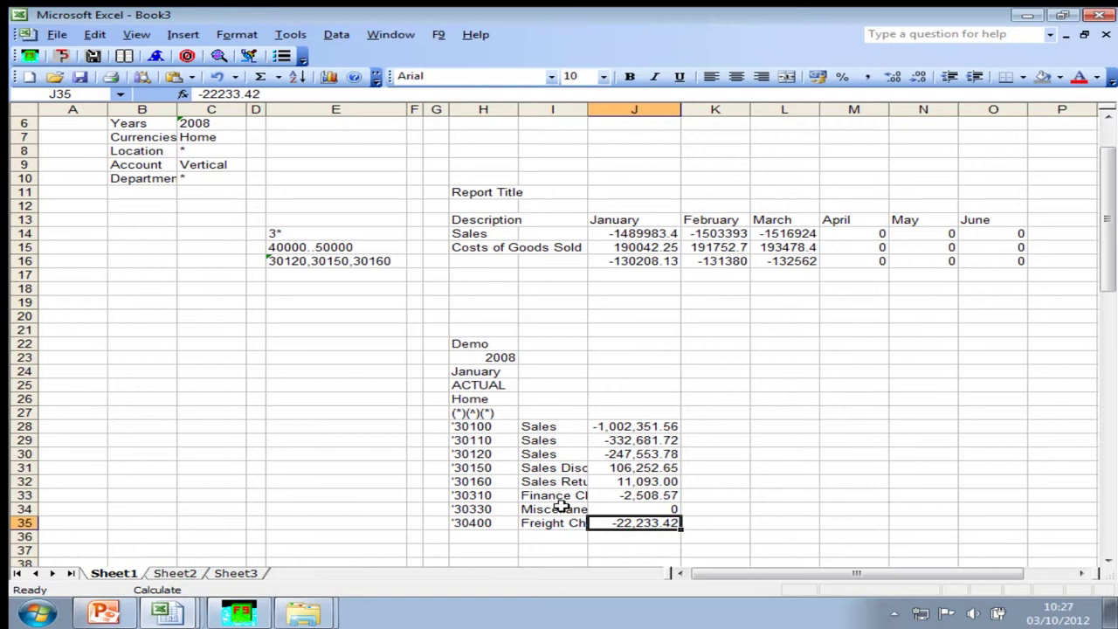
Replace the first row's account specification in E14 with 10005
click(290, 234)
text(1)
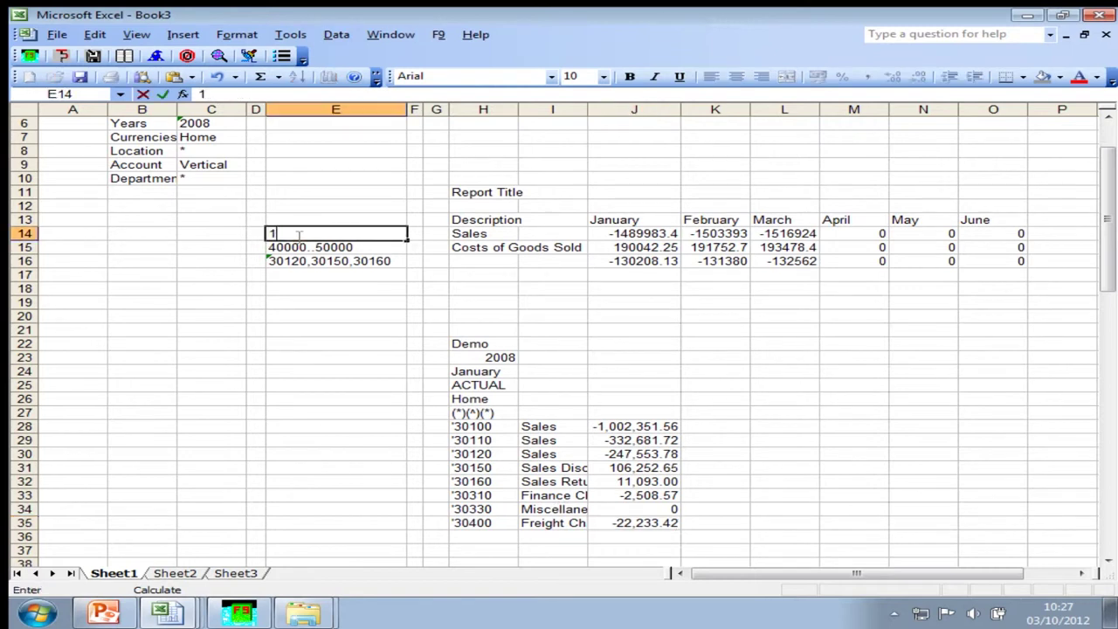
text(0000)
key(BackSpace)
text(5)
key(Return)
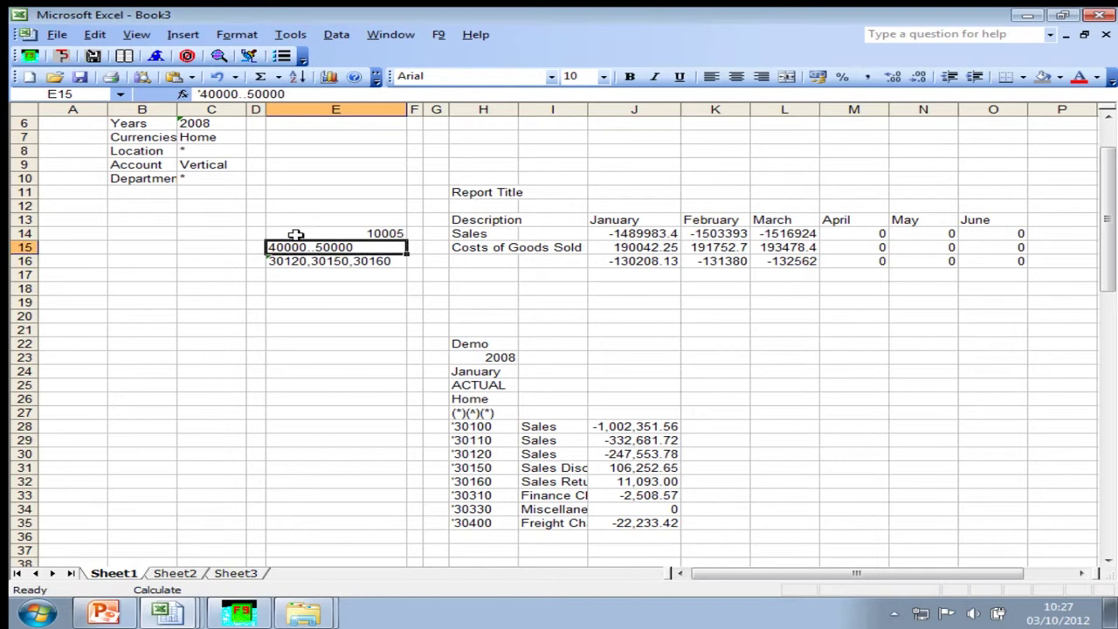
Set the report's Location to ACTUAL and its Department to 100
click(210, 152)
text(ACTUAL)
key(Return)
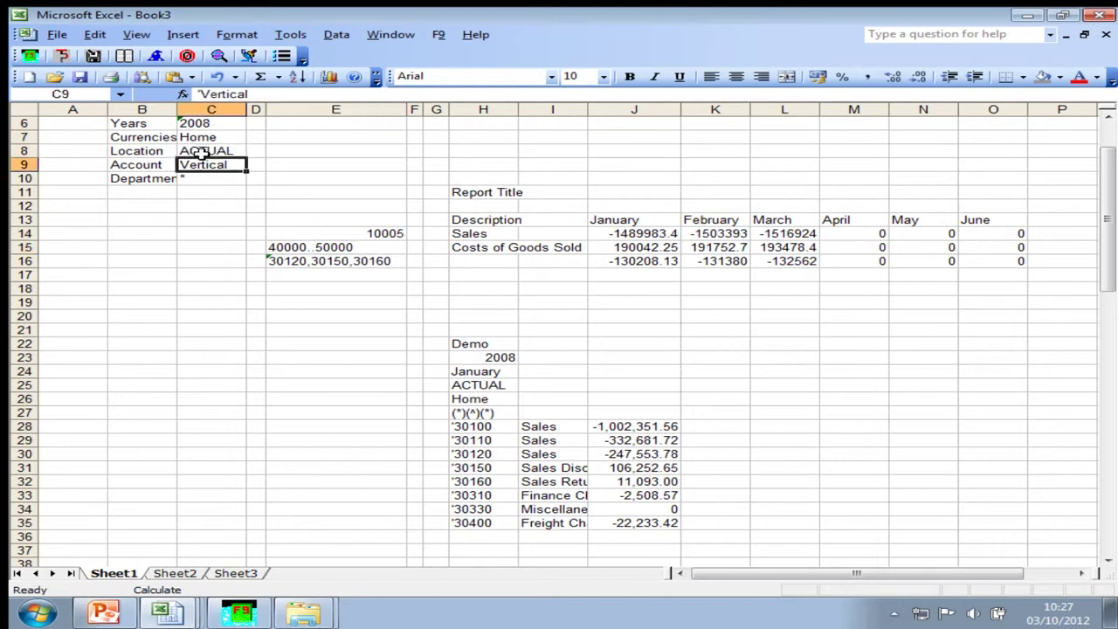
key(Return)
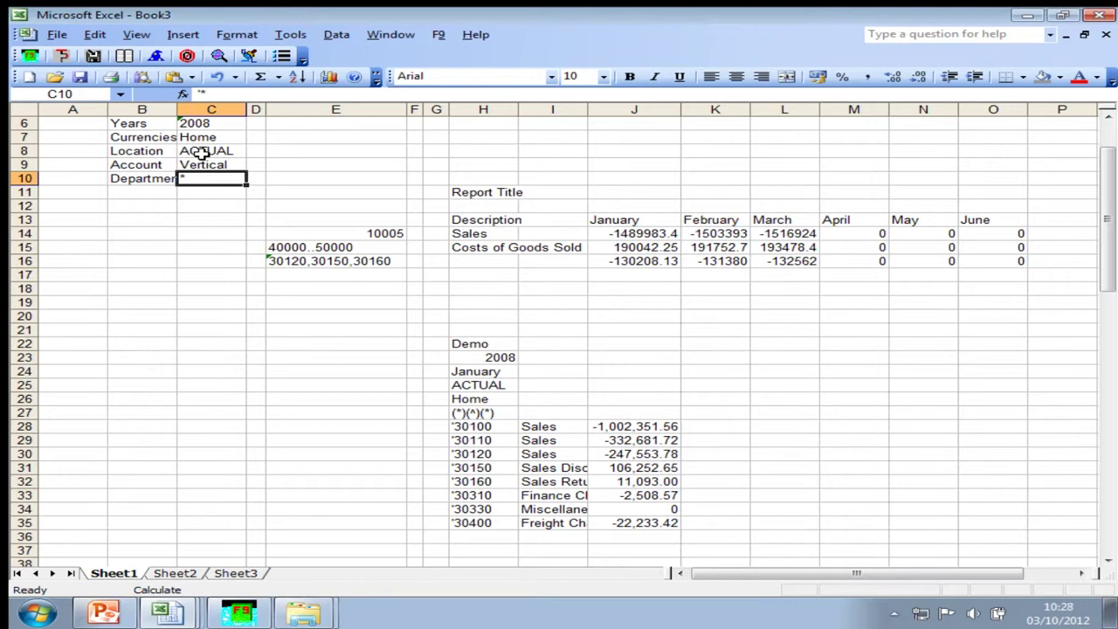
key(BackSpace)
text(100)
key(Return)
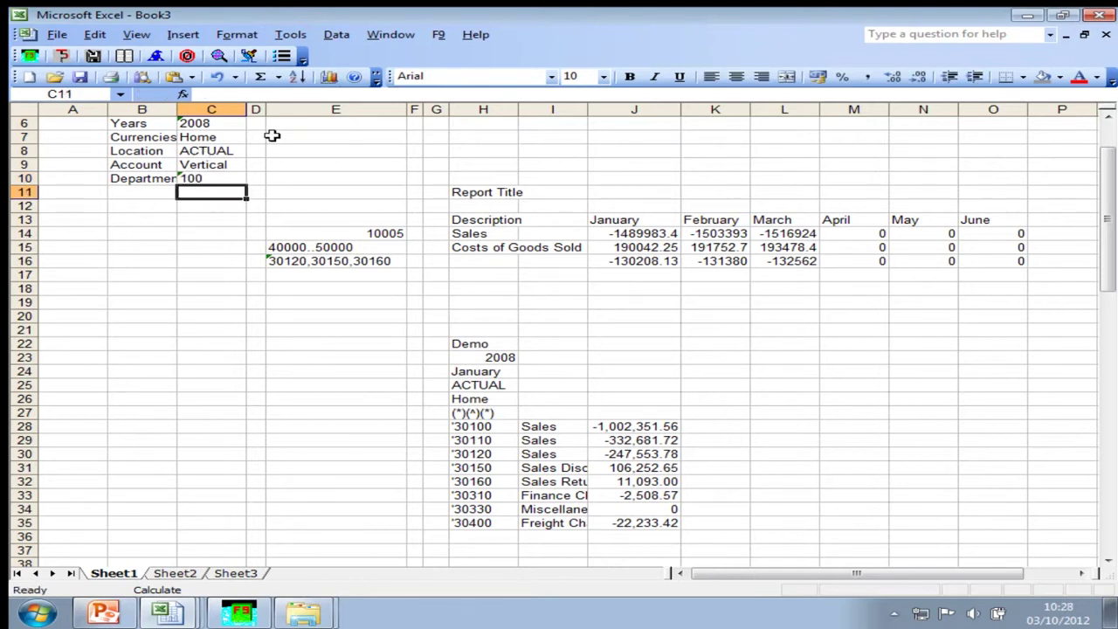
Set the report year to 2010 and recalculate the report
key(Up)
key(Up)
key(Up)
key(Up)
key(Up)
key(Up)
scroll(212, 157, up, 1)
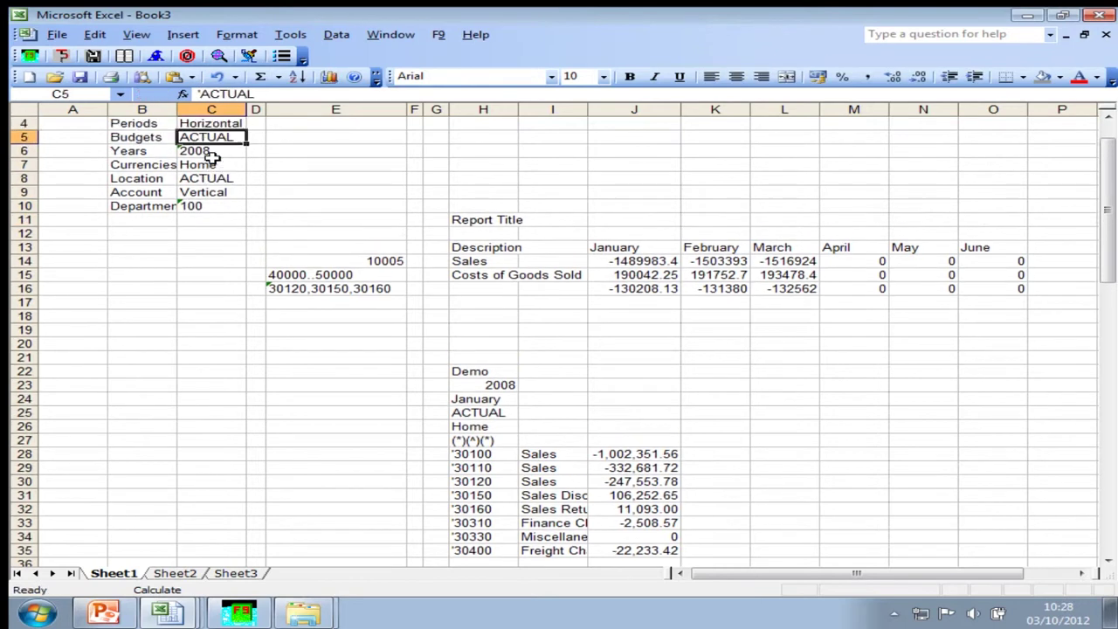
double_click(212, 157)
key(BackSpace)
key(BackSpace)
text(10)
key(Return)
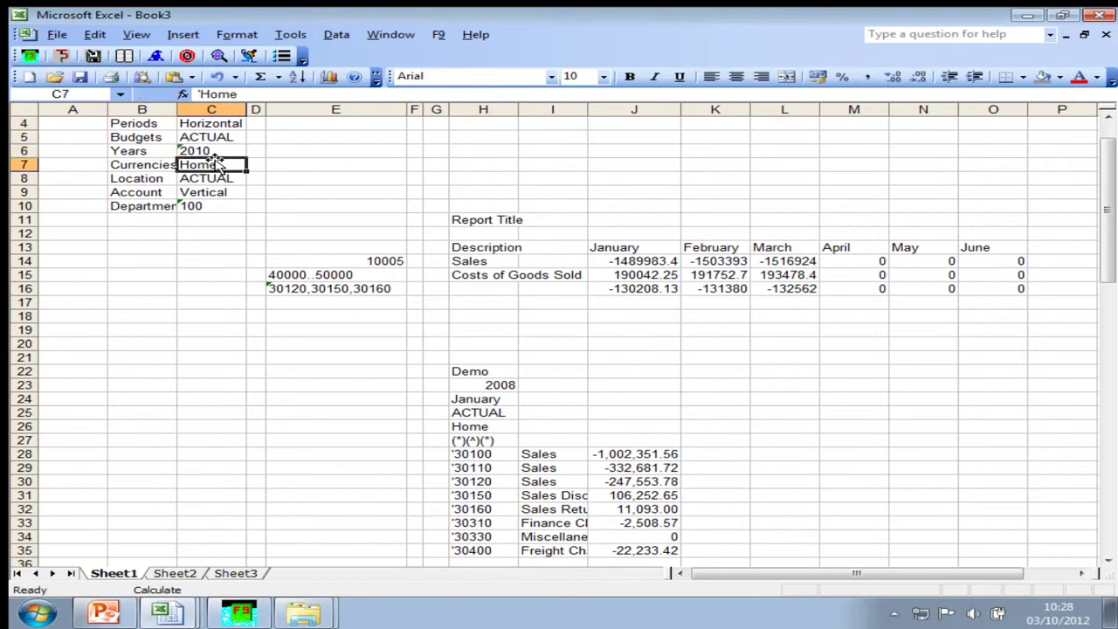
key(F9)
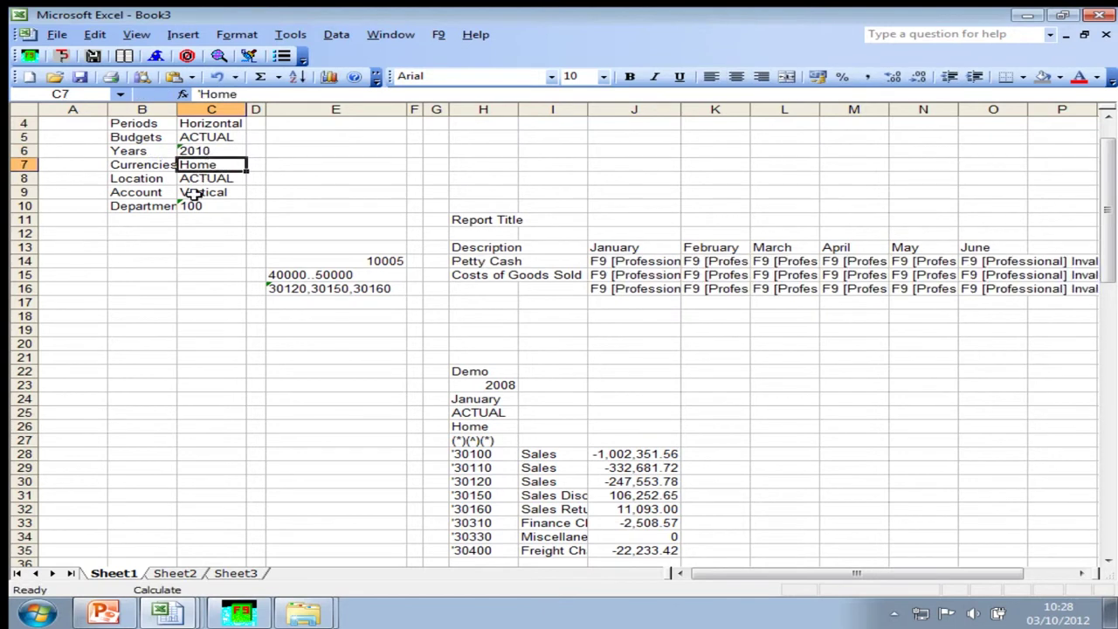
Correct the Location to A and recalculate the report
click(192, 180)
double_click(189, 179)
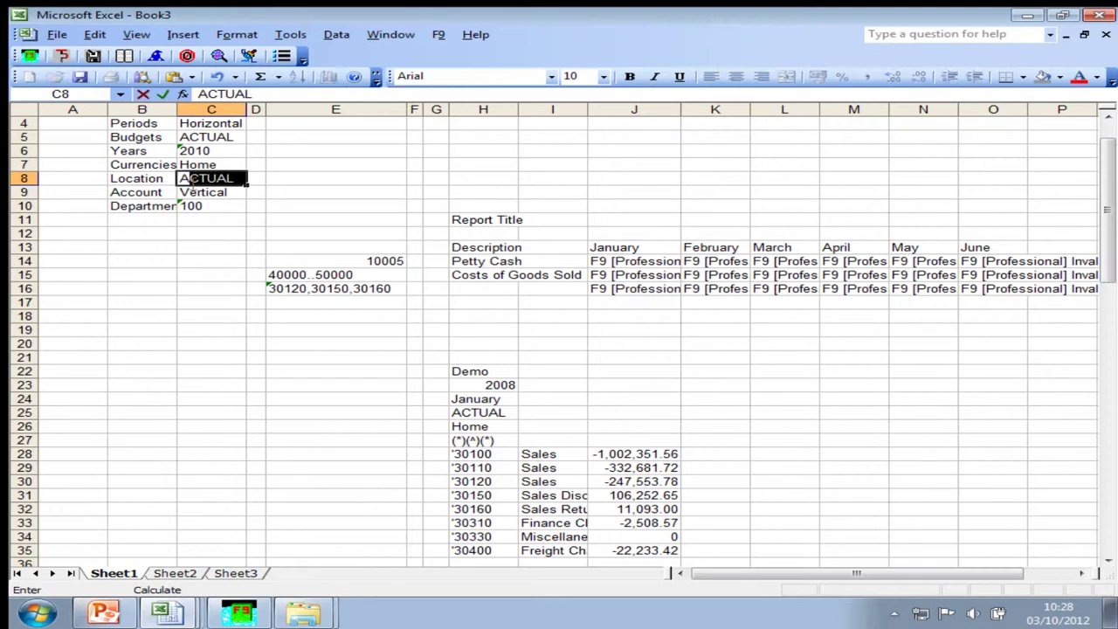
key(Delete)
key(Return)
key(F9)
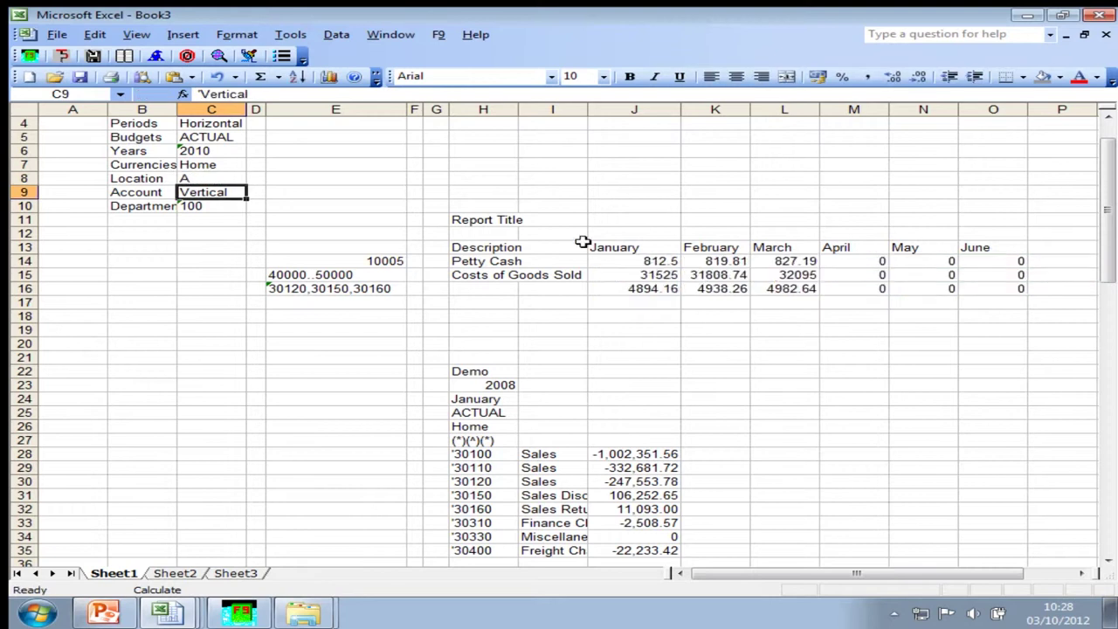
Set the Department to 000 as text and recalculate the report
click(218, 150)
click(210, 205)
text(000)
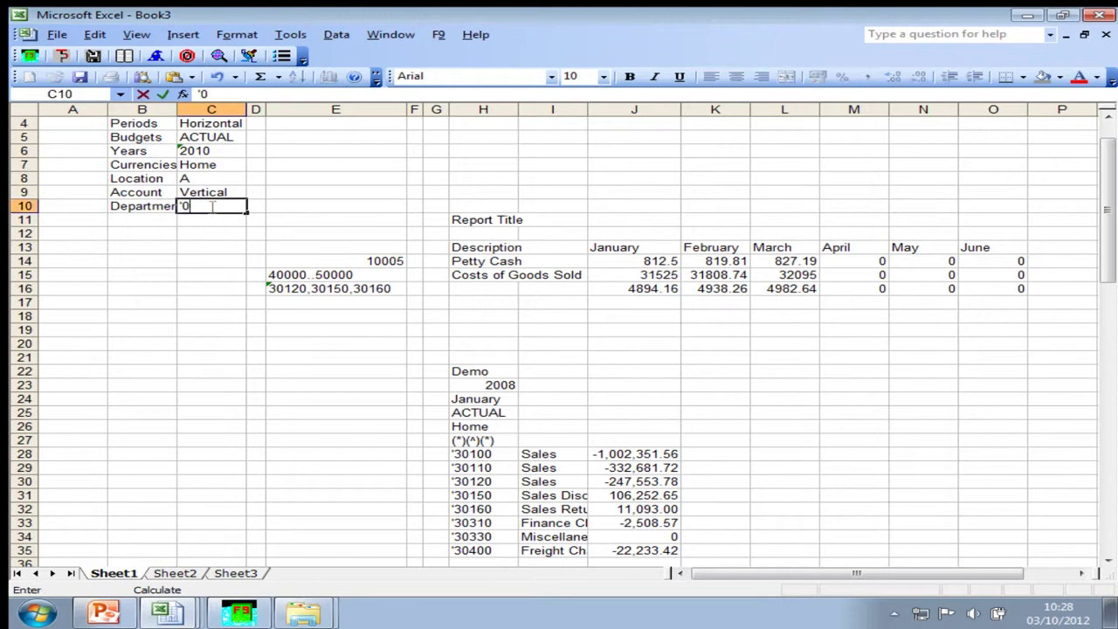
key(Return)
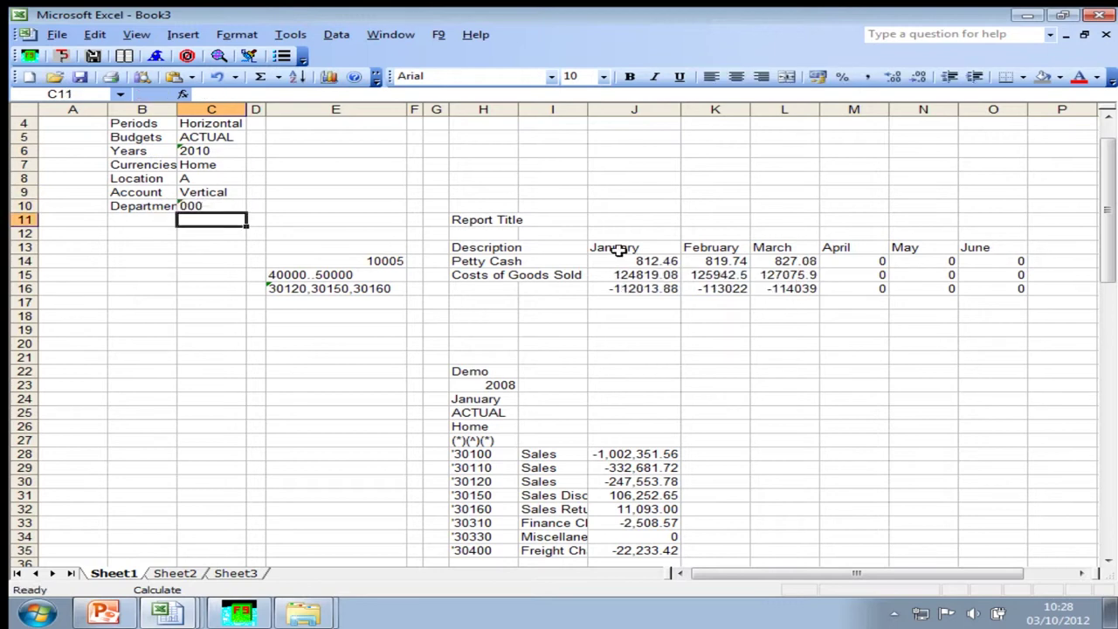
Drill the March Petty Cash balance in L14 down by Transactions, then close the drilldown
click(364, 262)
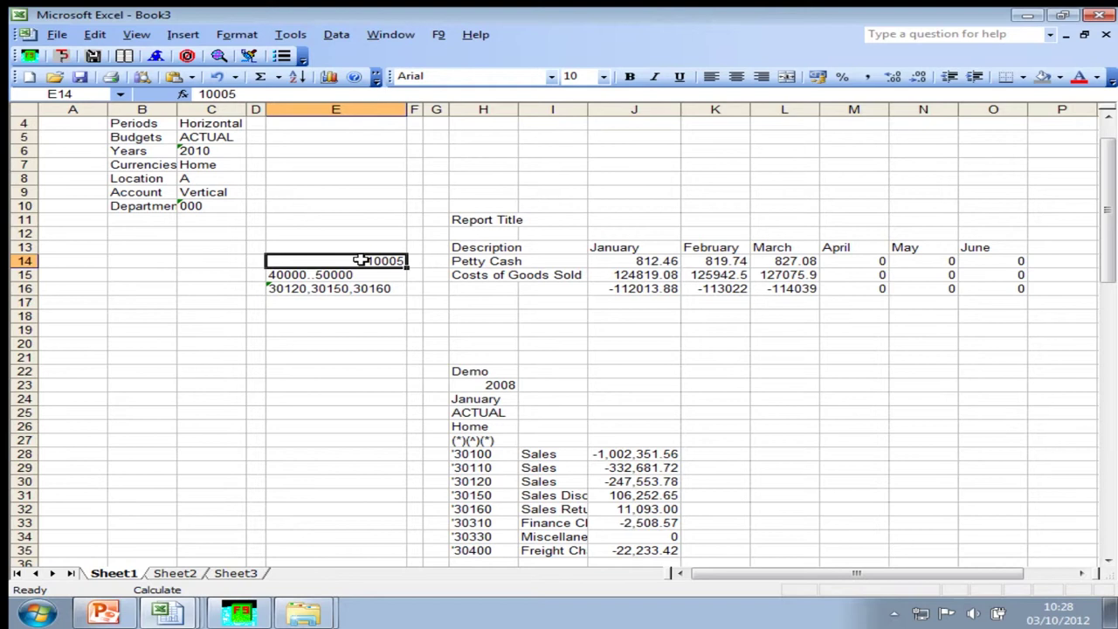
click(789, 262)
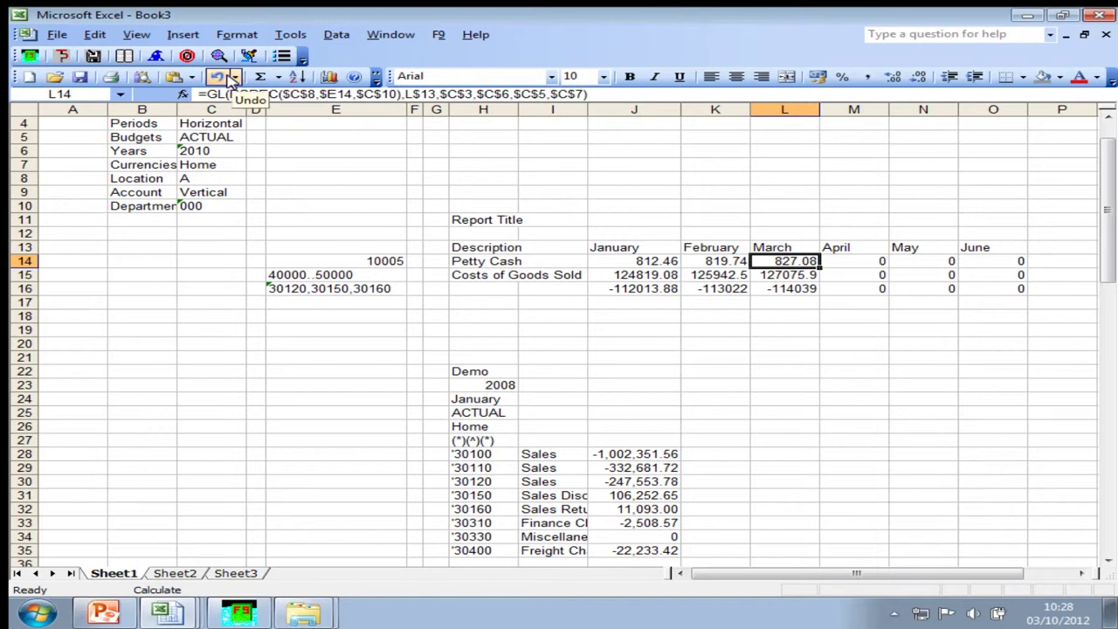
click(221, 55)
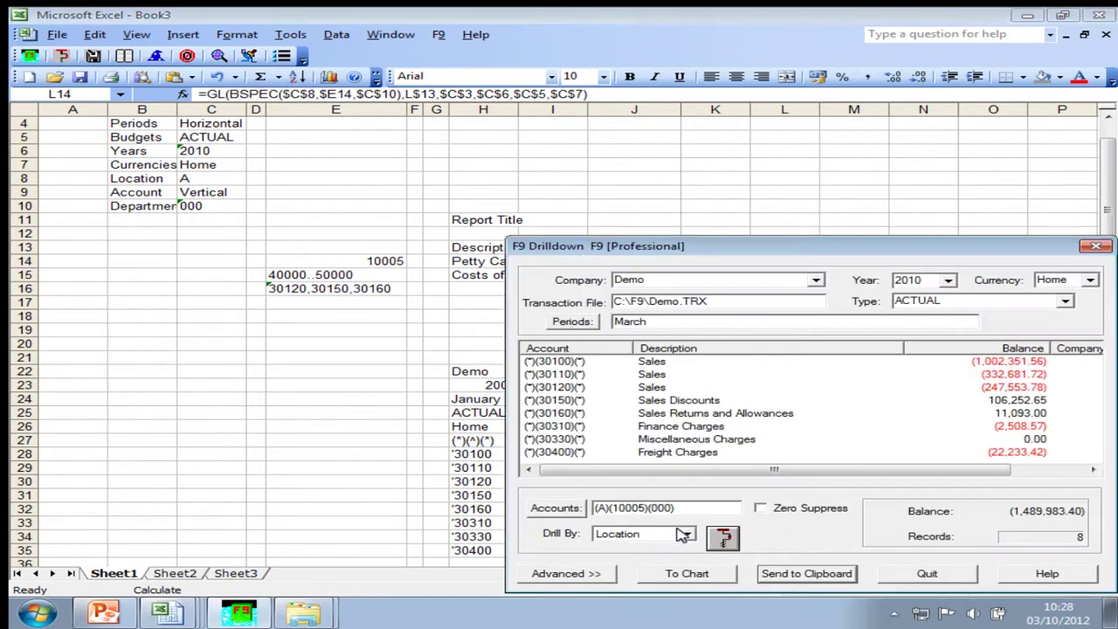
click(684, 536)
click(627, 564)
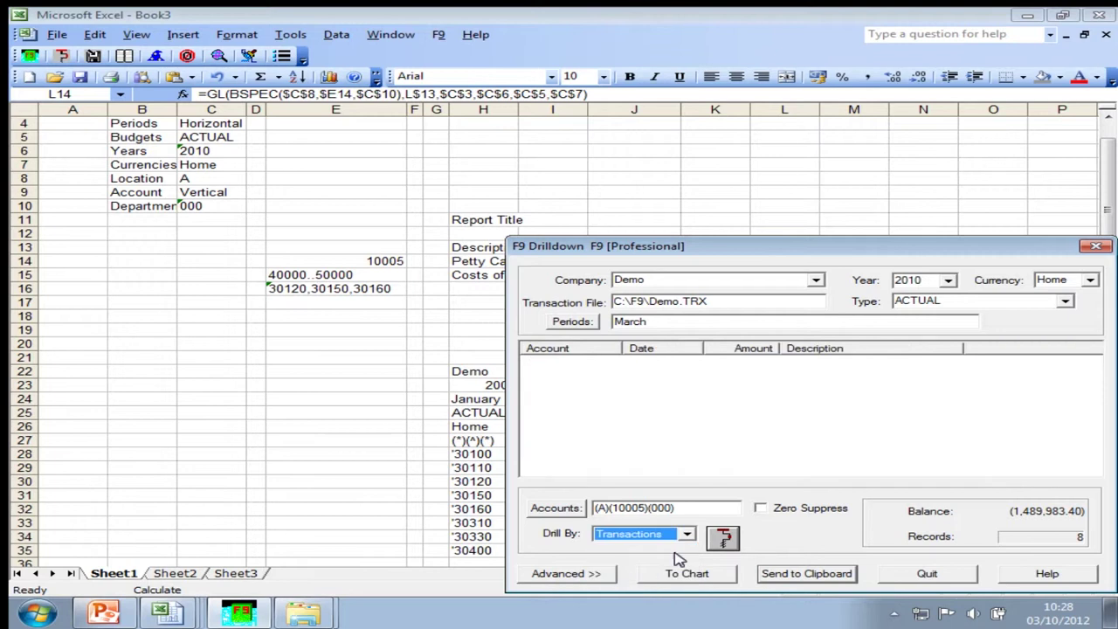
click(718, 539)
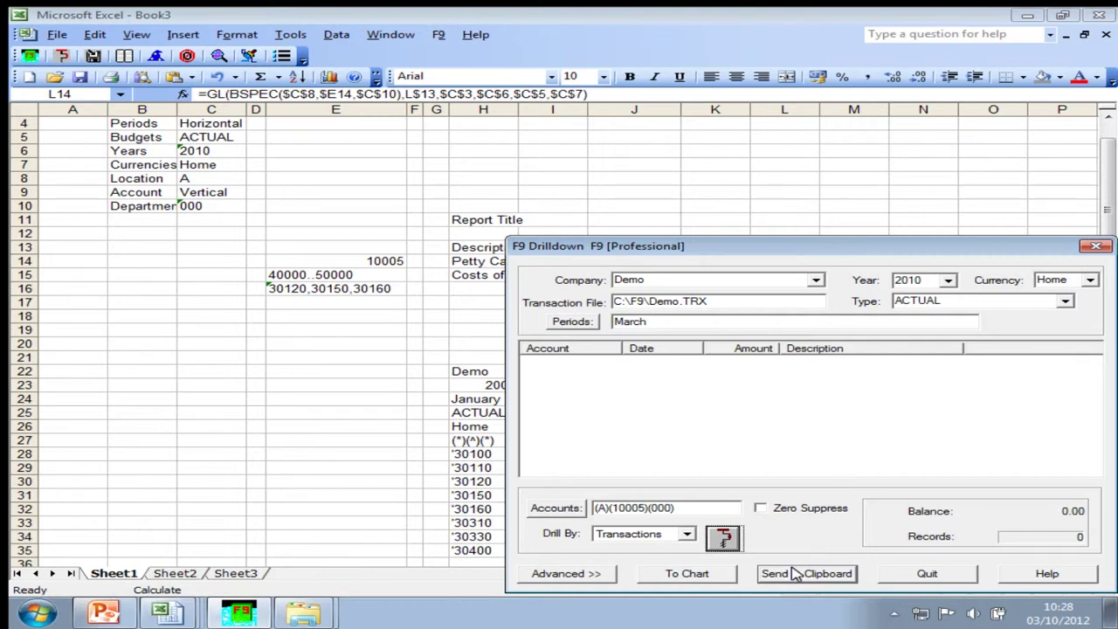
click(924, 572)
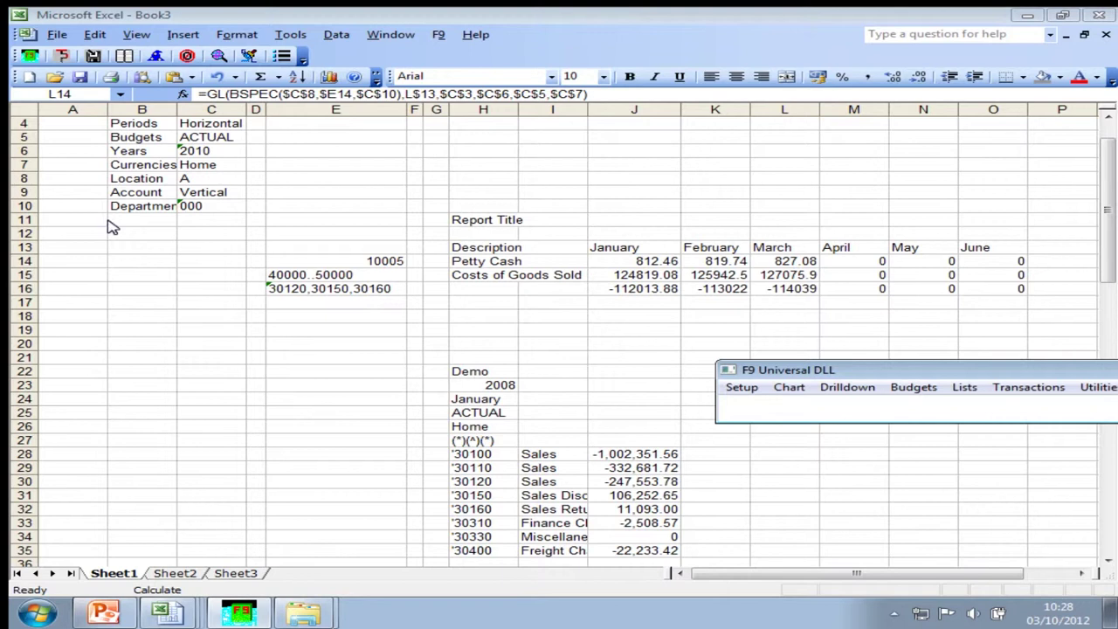
Switch to the open workbook BudgetWritebackBSPEC Example_V4_Features.xls
click(57, 34)
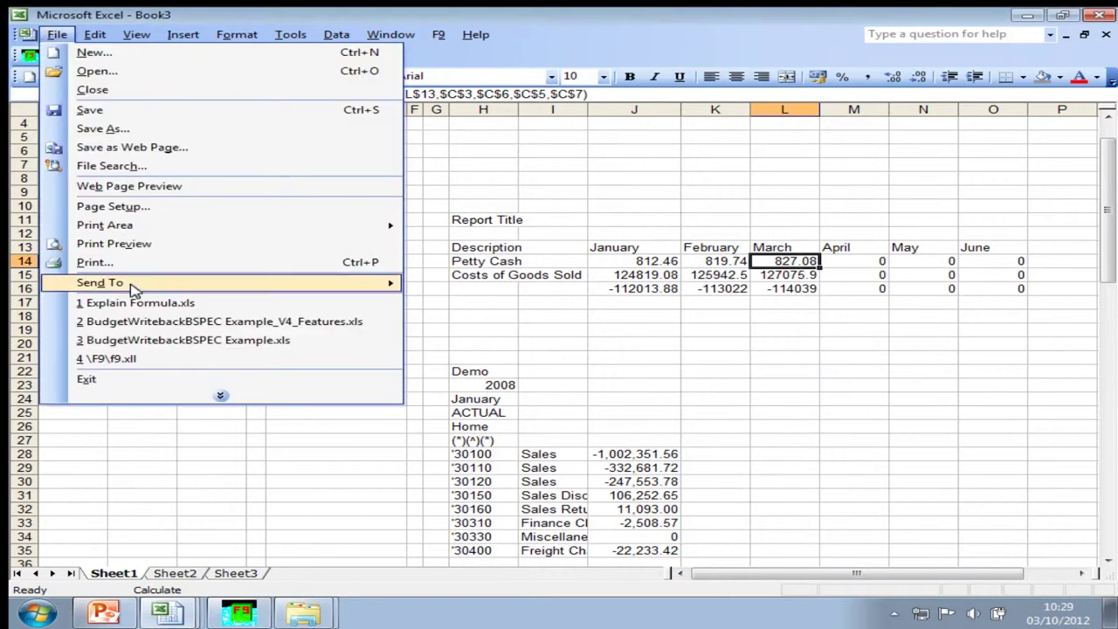
click(243, 443)
click(164, 612)
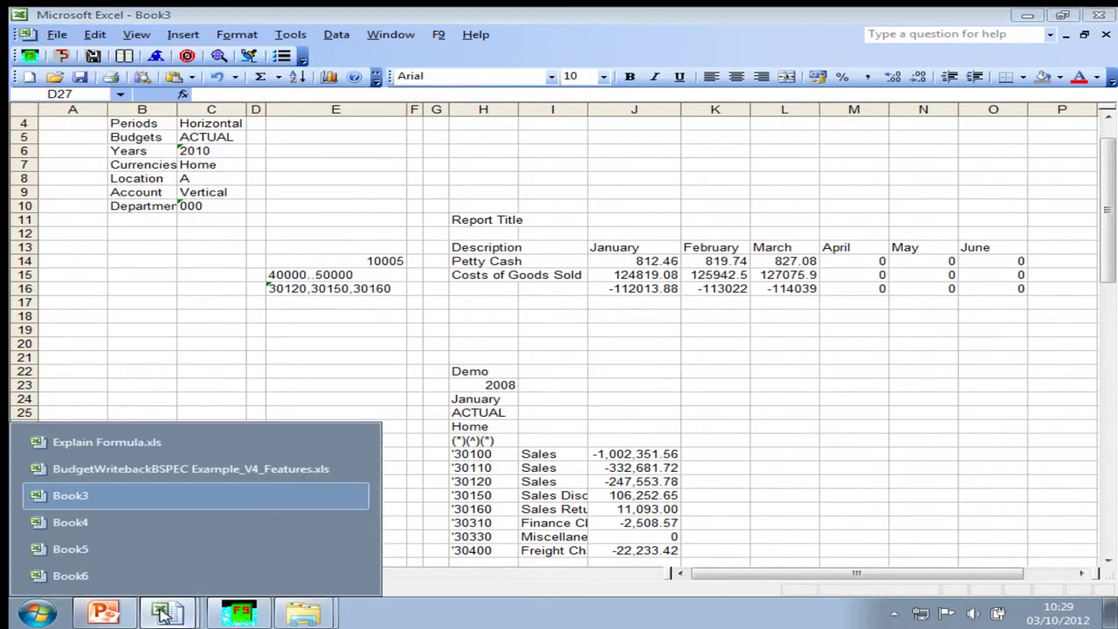
click(148, 468)
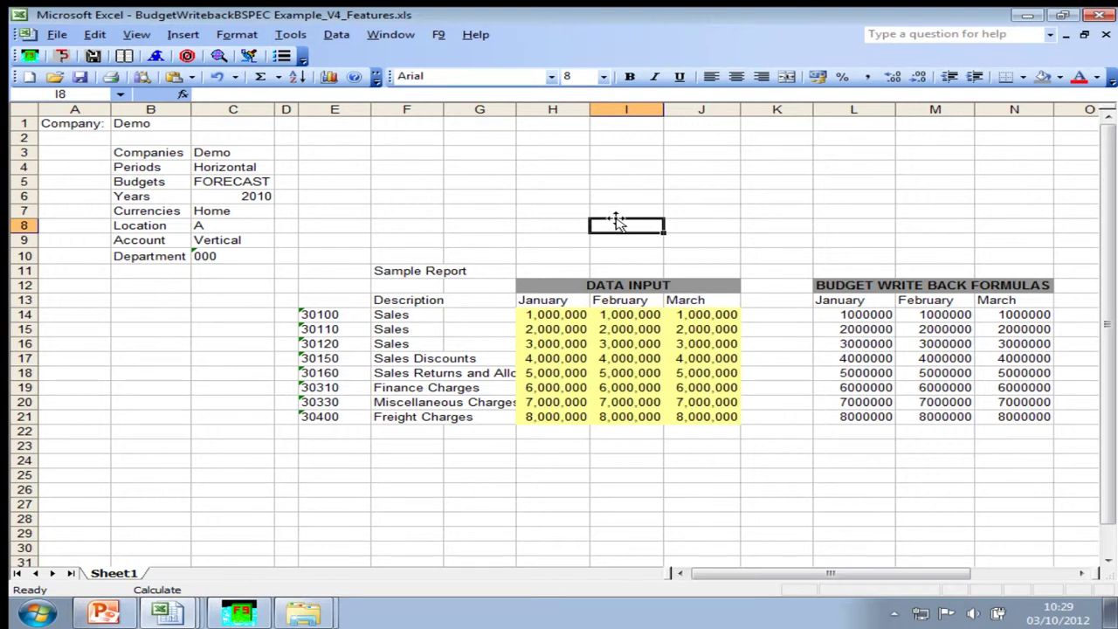
Examine the 30100 Sales row: its account cell, description formula and January to March data input cells
click(325, 314)
click(541, 311)
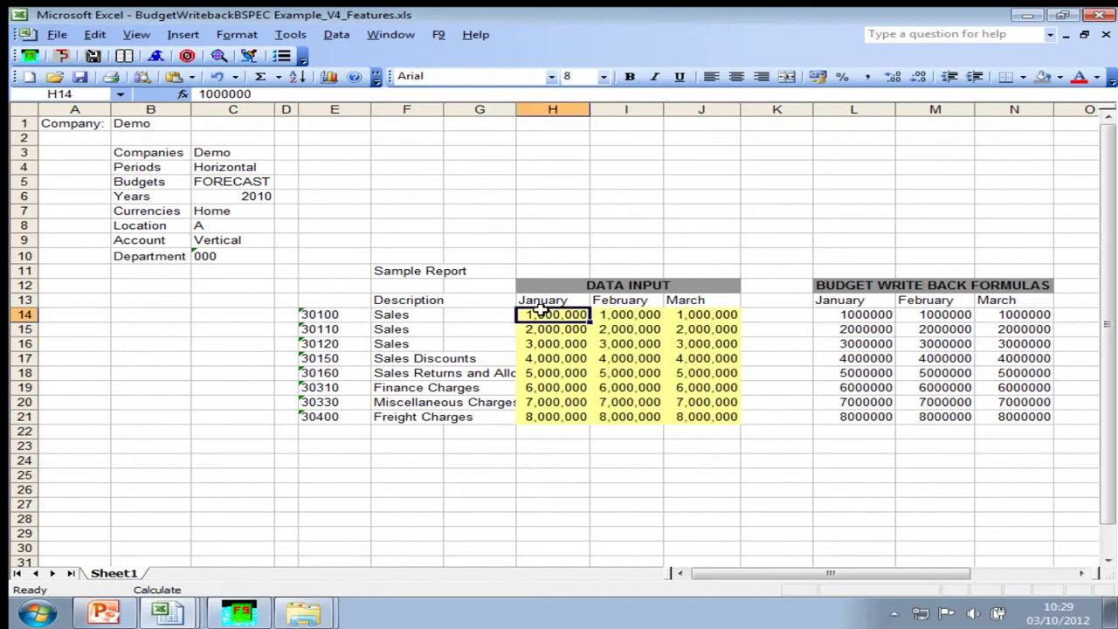
click(407, 315)
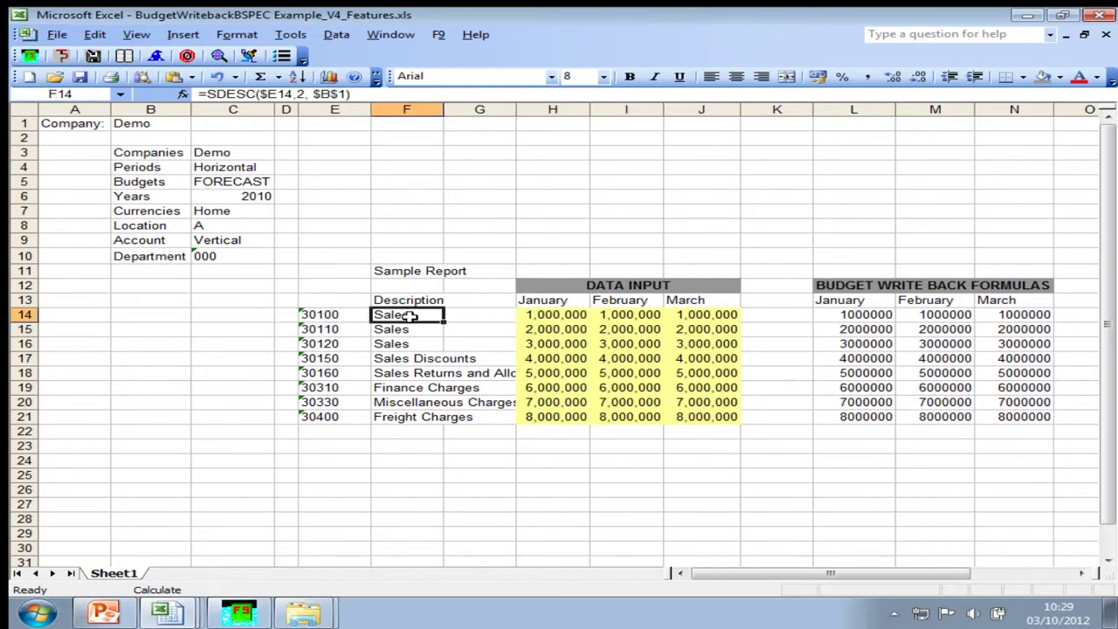
click(532, 318)
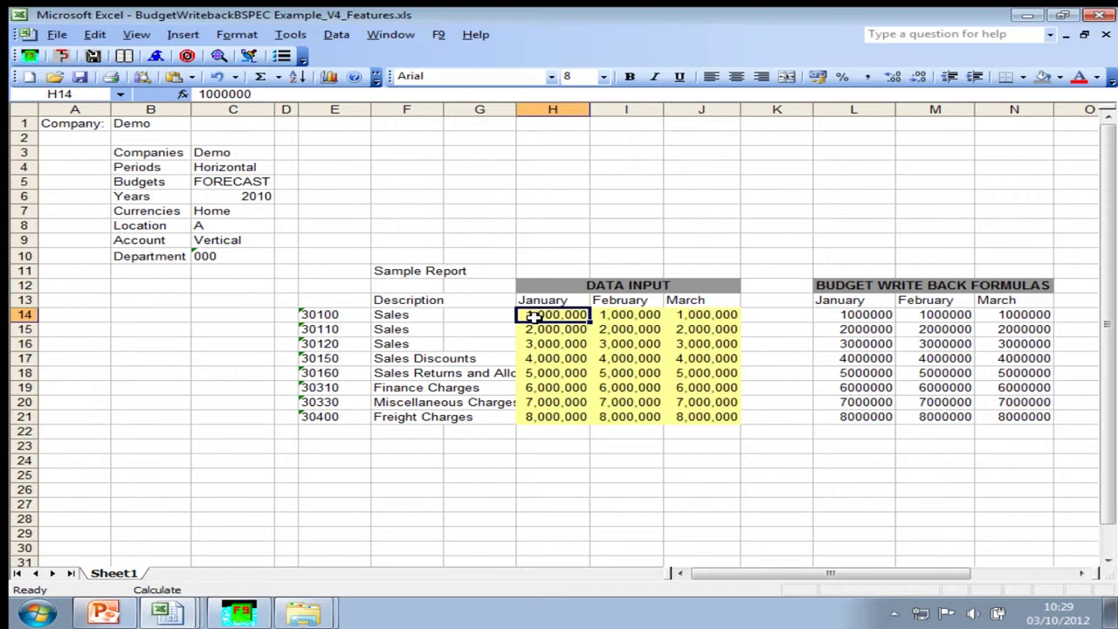
click(620, 316)
click(681, 310)
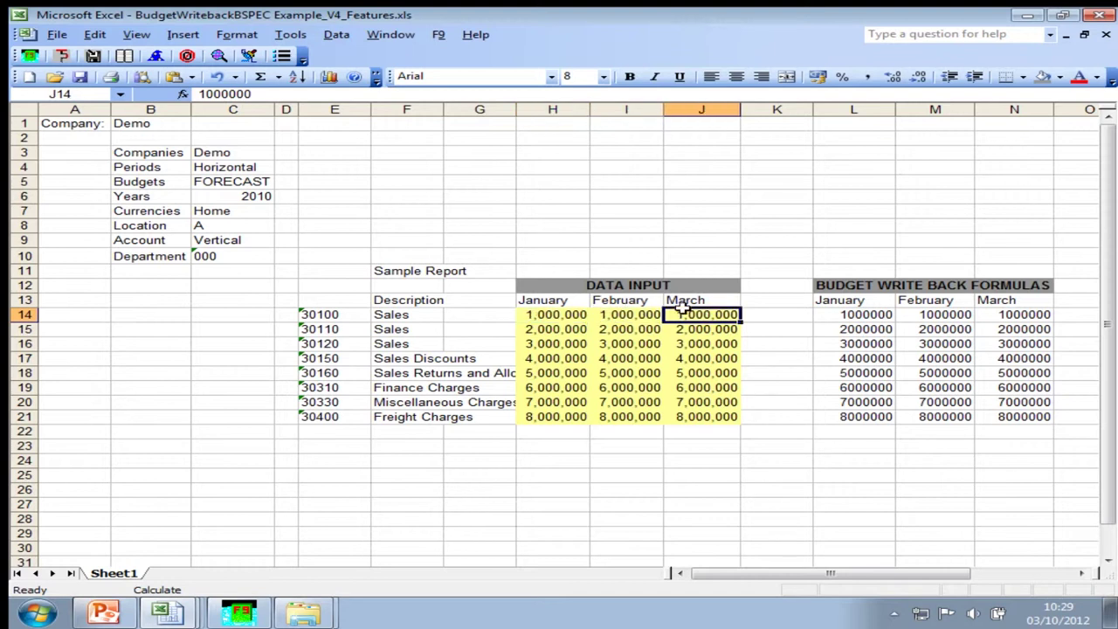
Enter 11111 for January and 22222 for February in the data input cells of the 30100 Sales row
click(547, 314)
text(1111)
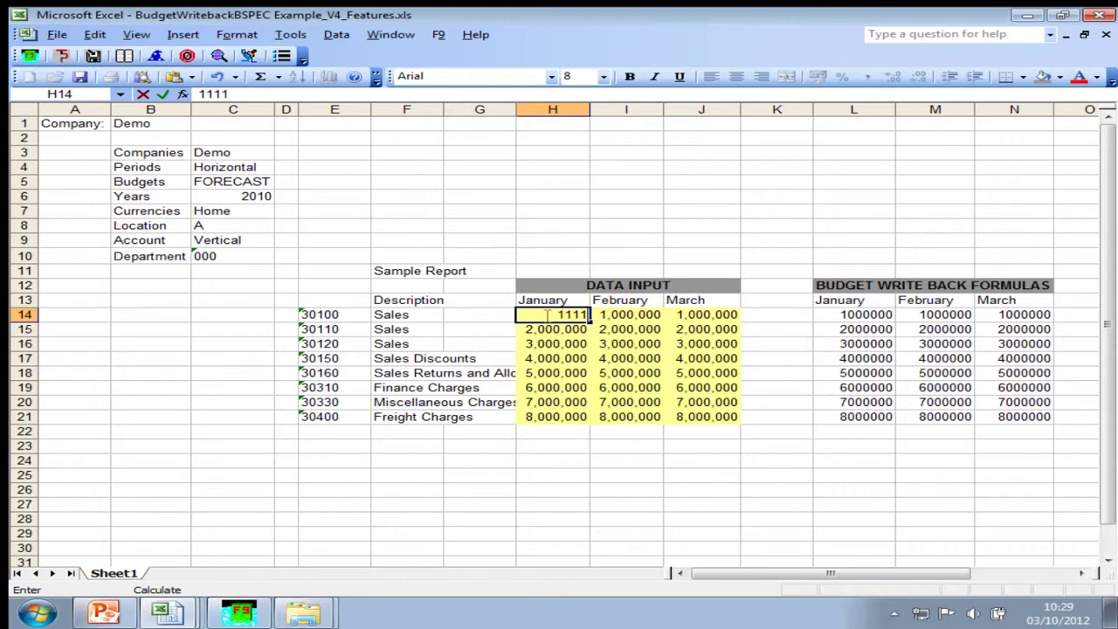
key(Return)
key(Up)
key(Right)
text(22222)
key(Return)
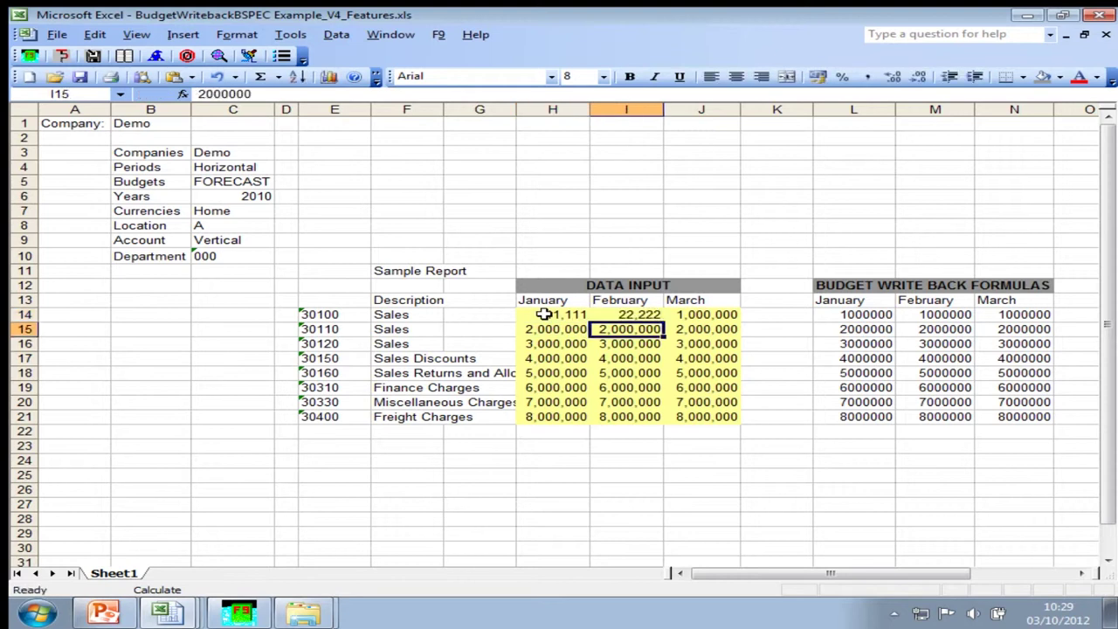
Display the complete January write-back formula for account 30100 in L14 with its referenced cells highlighted
key(Up)
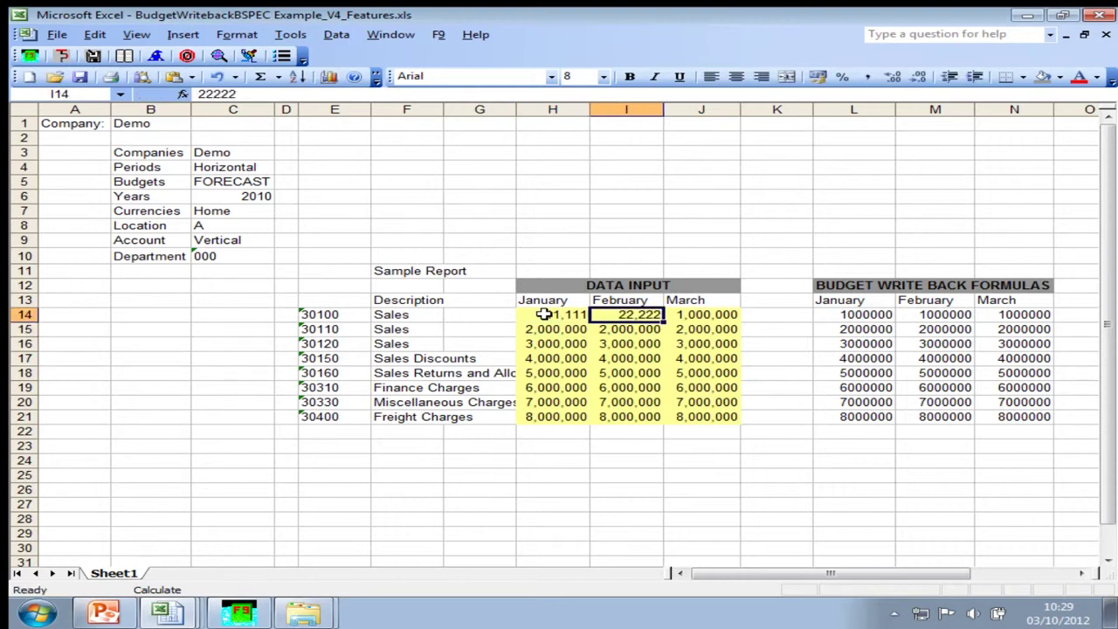
key(Left)
key(Right)
key(Right)
key(Right)
key(Right)
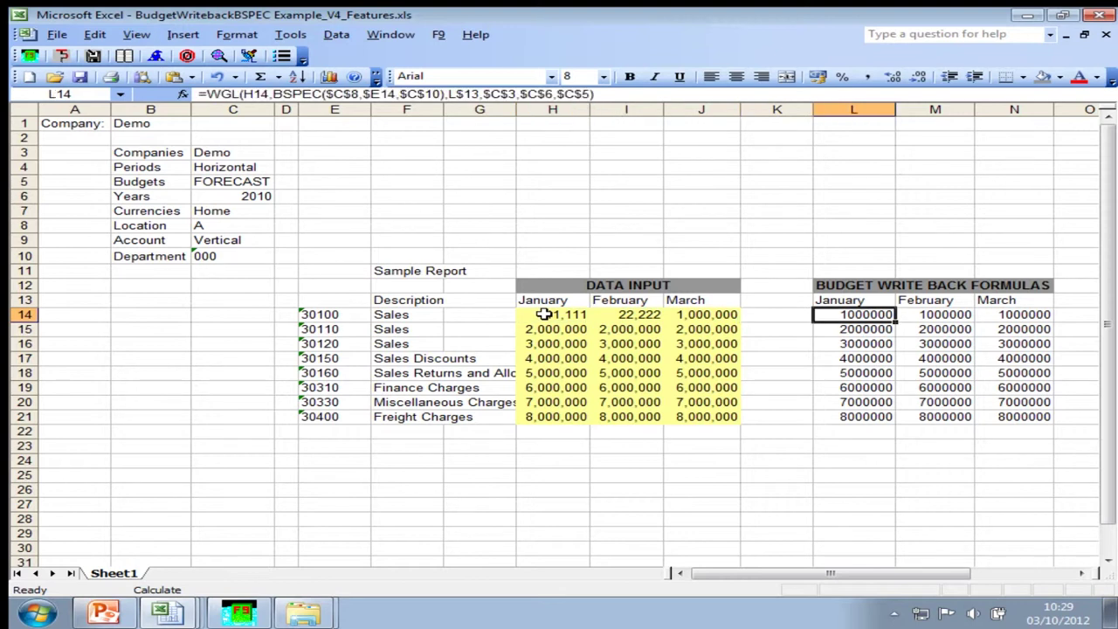
key(F2)
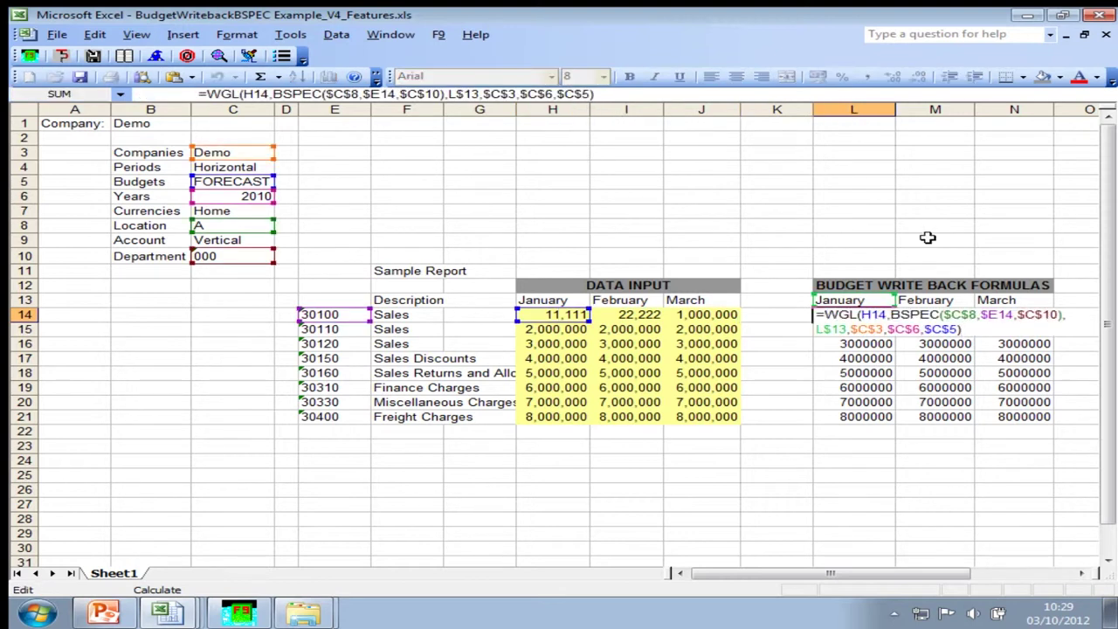
key(Escape)
click(1080, 572)
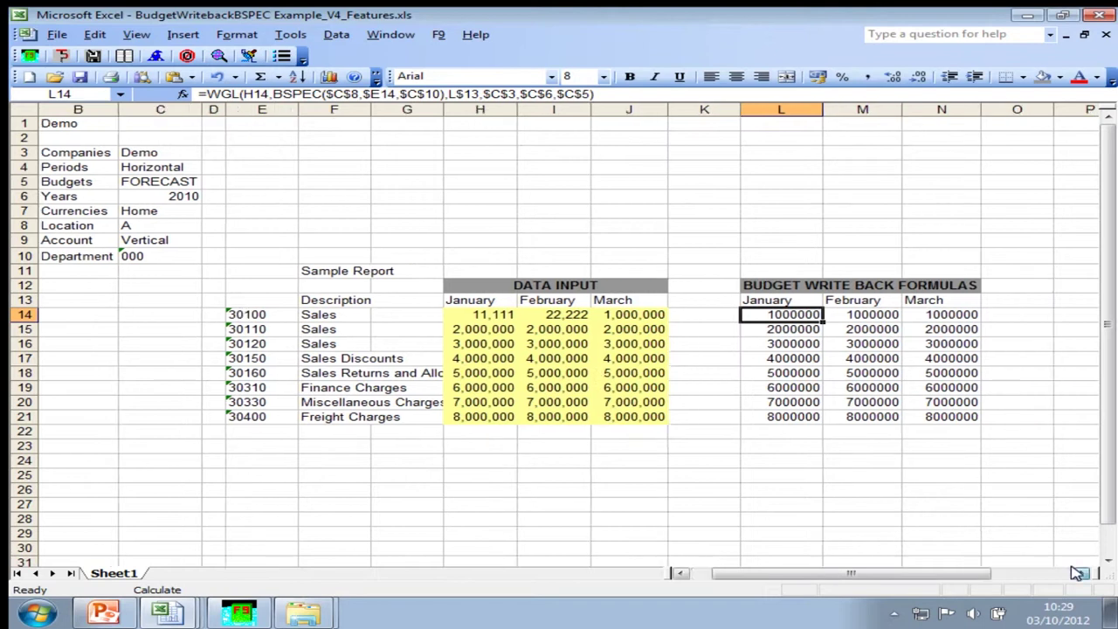
click(1080, 572)
key(F2)
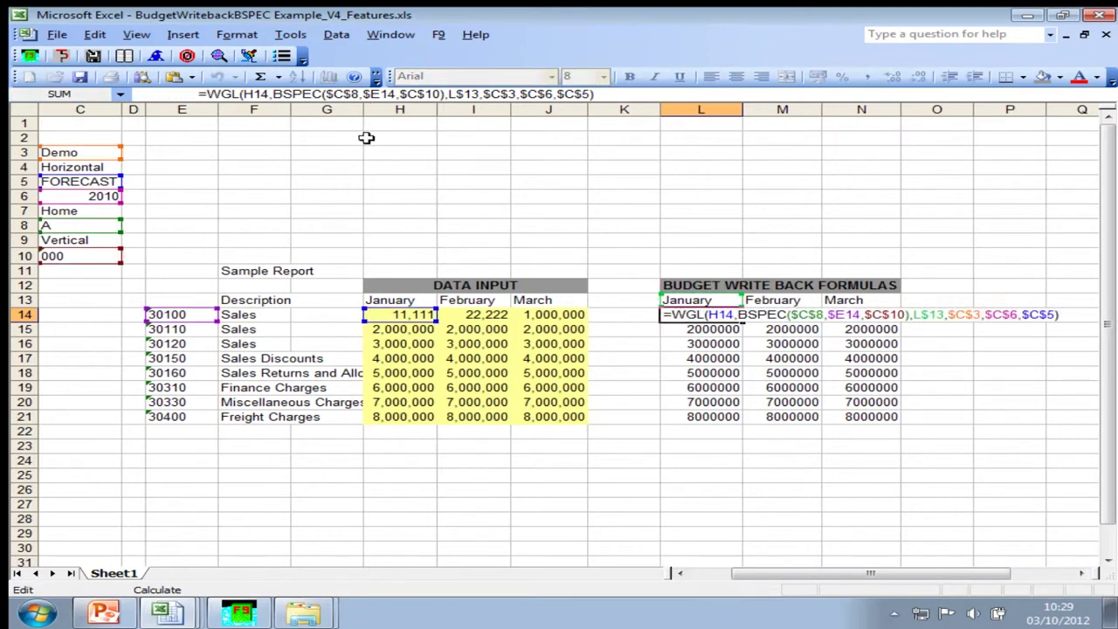
click(1043, 319)
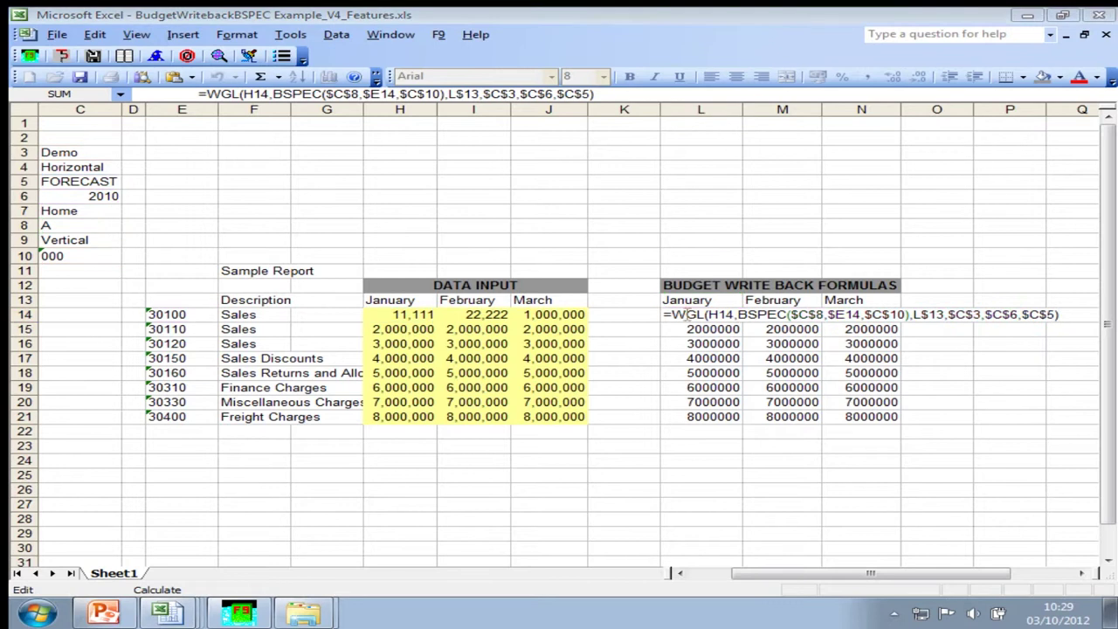
click(671, 256)
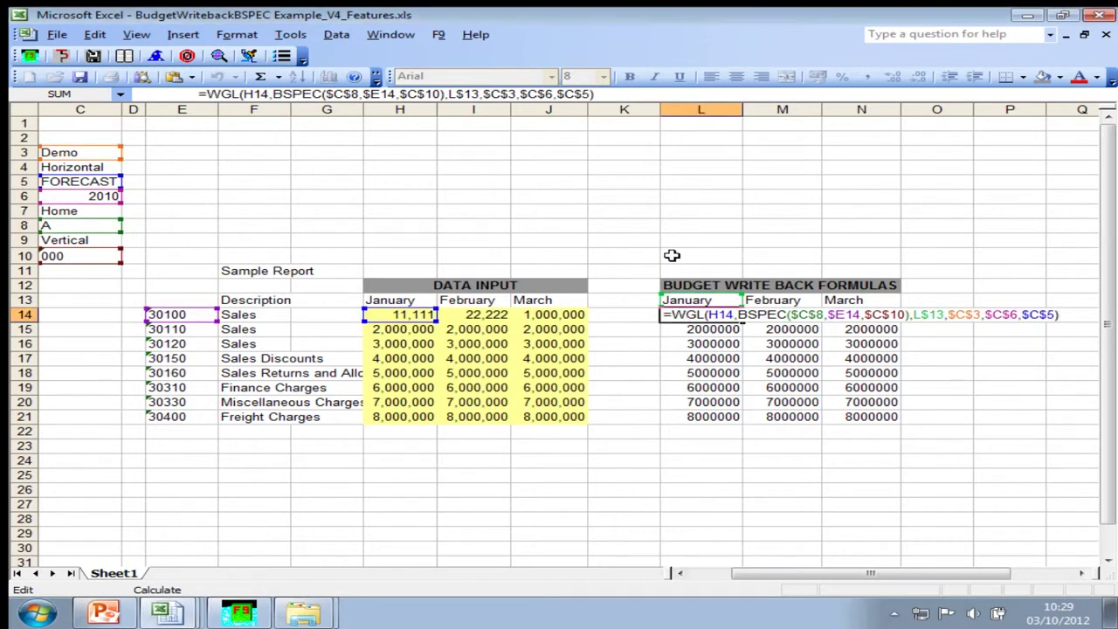
Examine the WGL function name and its H14 amount argument in the L14 formula, leaving the formula as it is
key(Return)
key(F2)
drag(673, 316, 683, 315)
drag(735, 315, 708, 315)
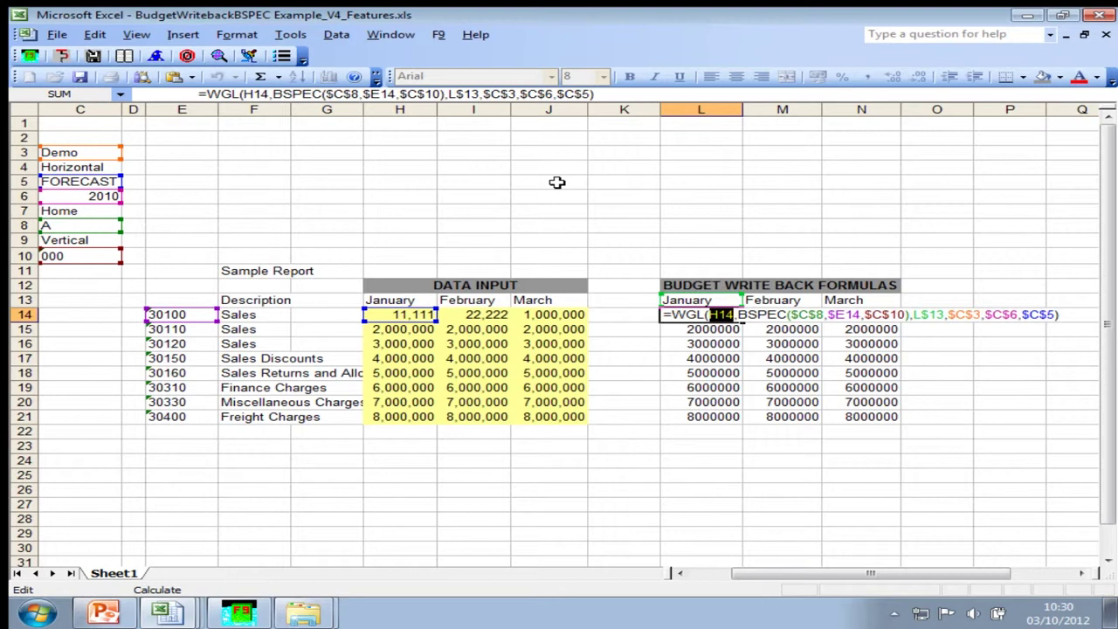
key(Escape)
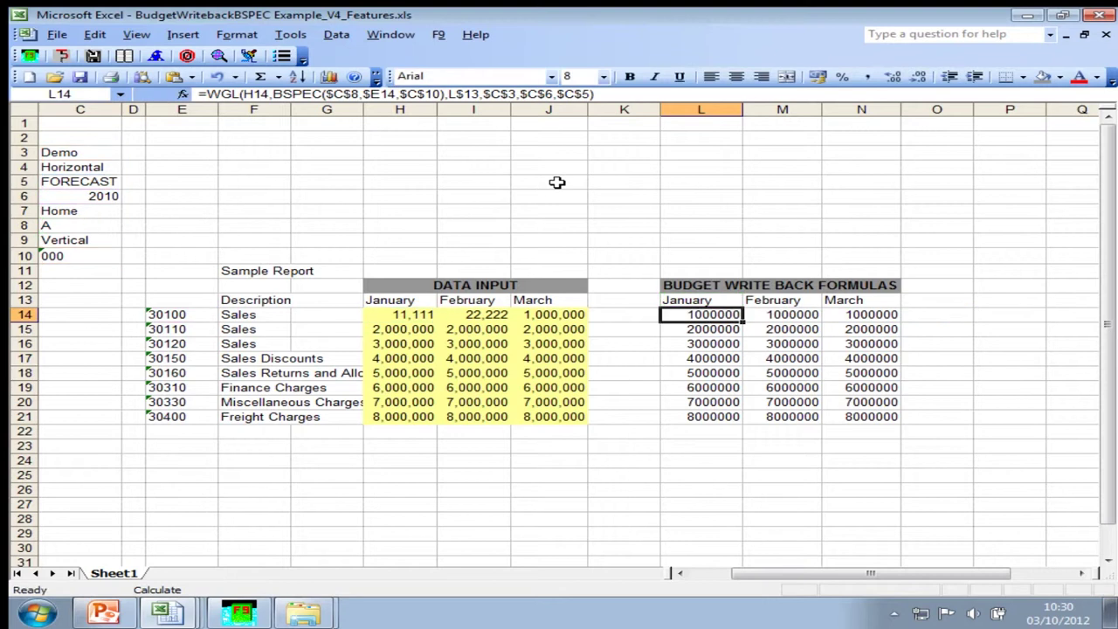
Re-enter the January and February write-back formulas of the 30100 Sales row to post the new amounts, and compare L14 with H14
double_click(708, 315)
key(Return)
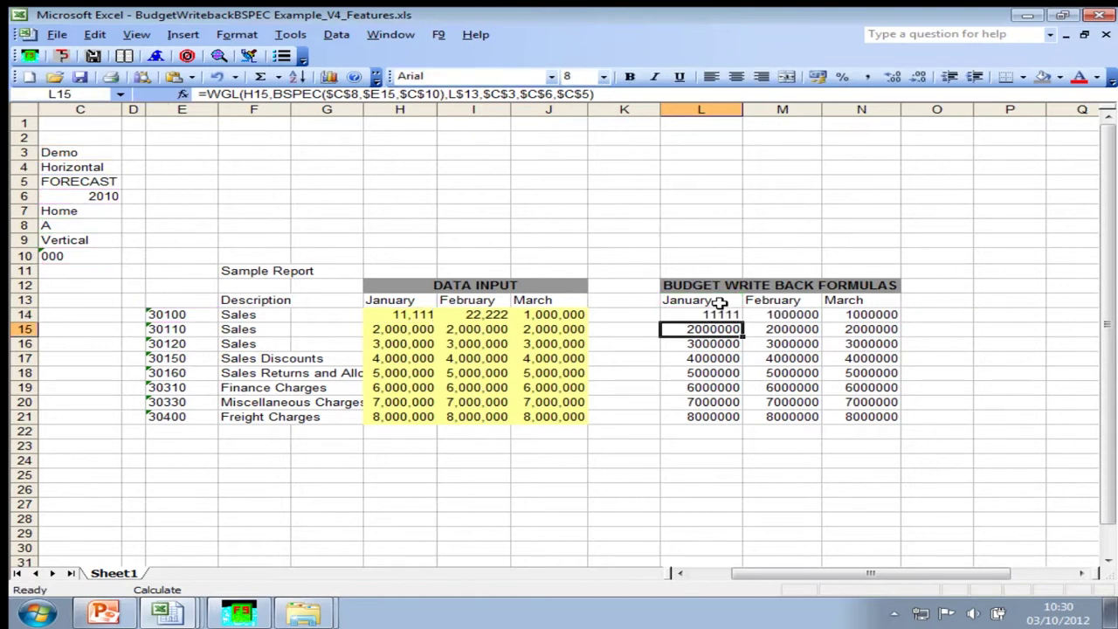
click(681, 311)
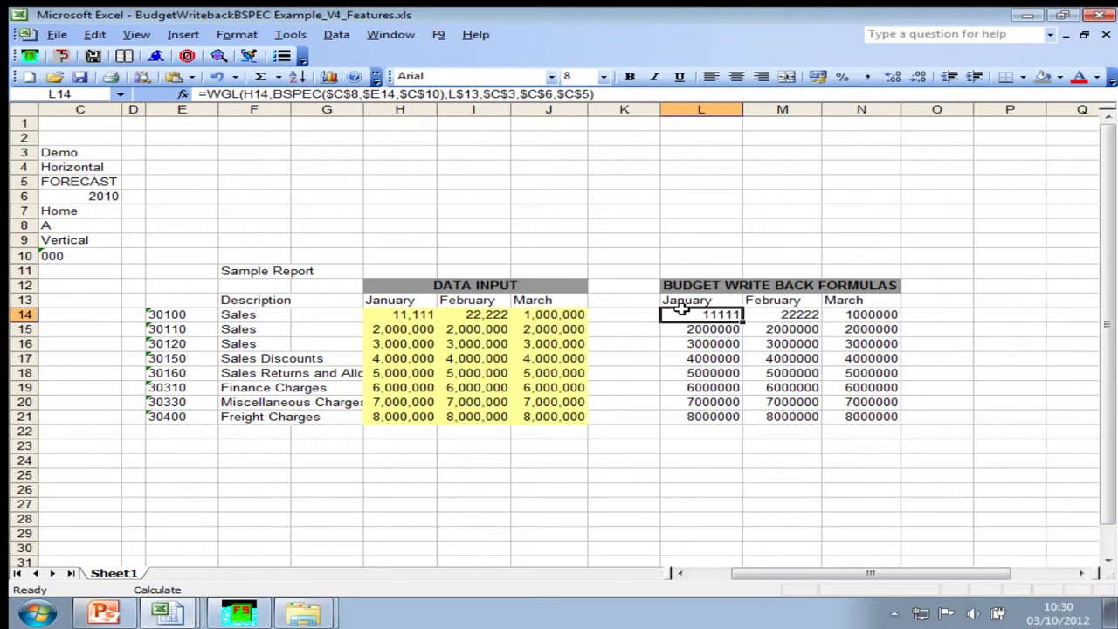
click(401, 316)
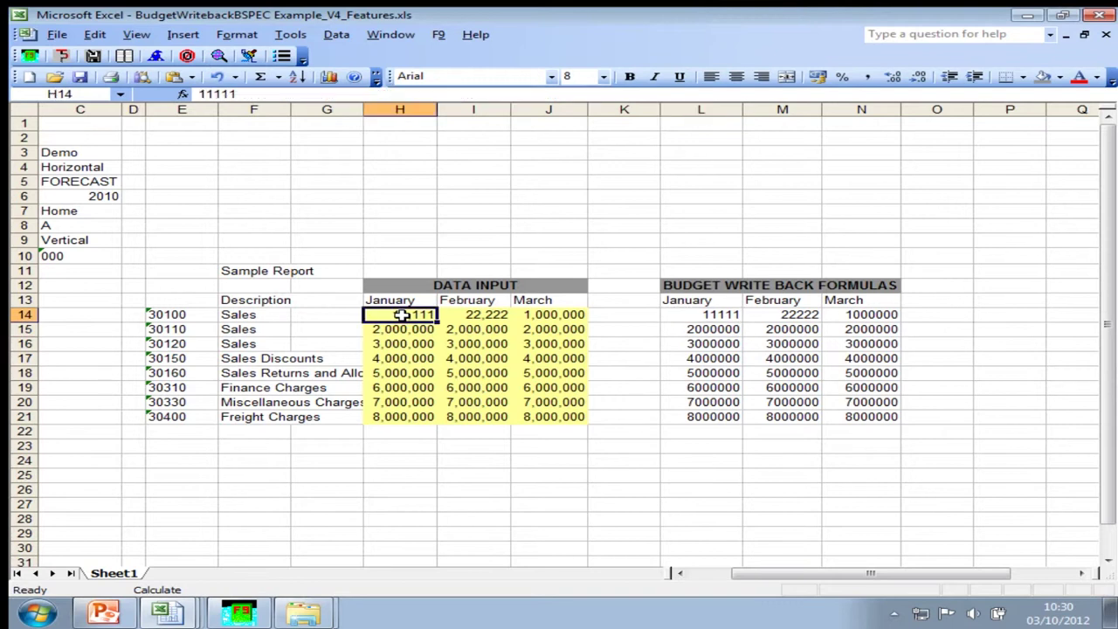
click(682, 310)
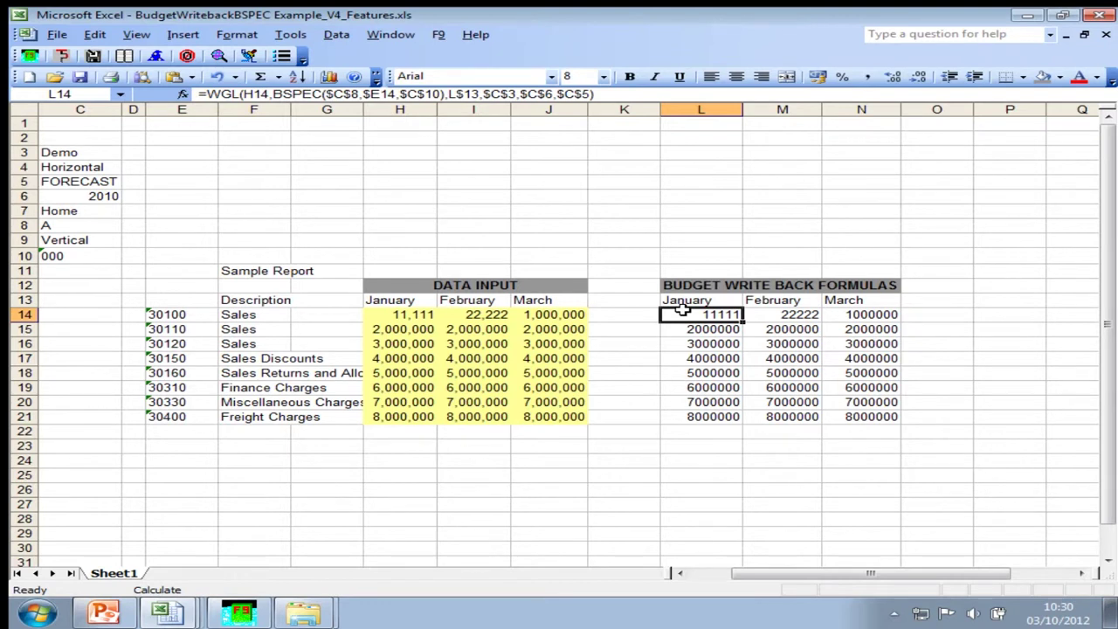
Colour the FORECAST entry of the Budgets selector in C5 red
click(55, 182)
scroll(63, 183, left, 1)
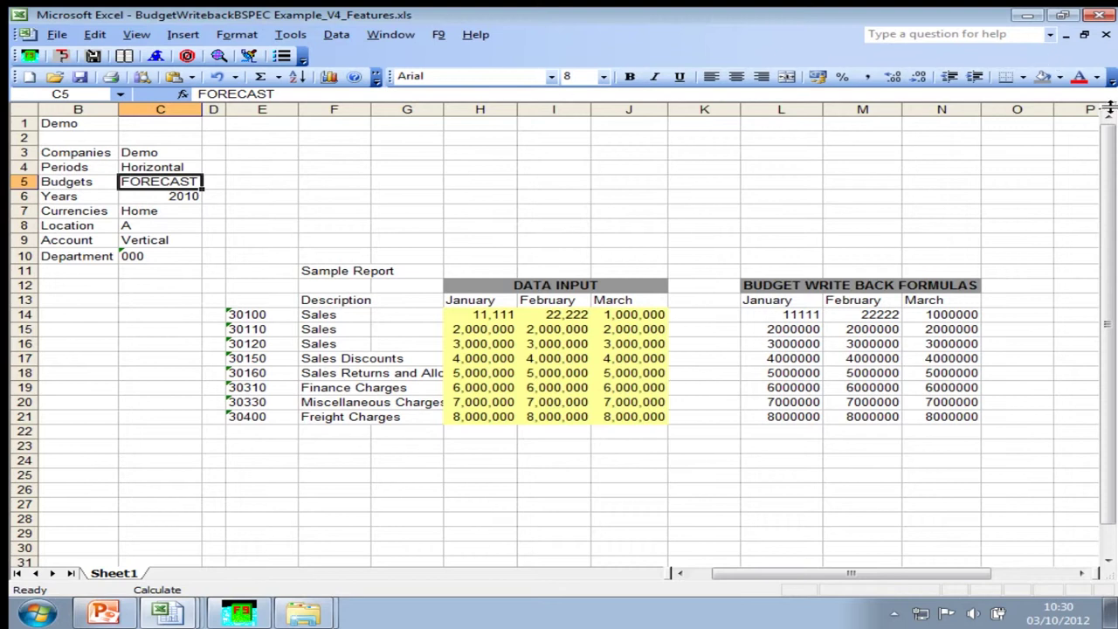
click(1078, 77)
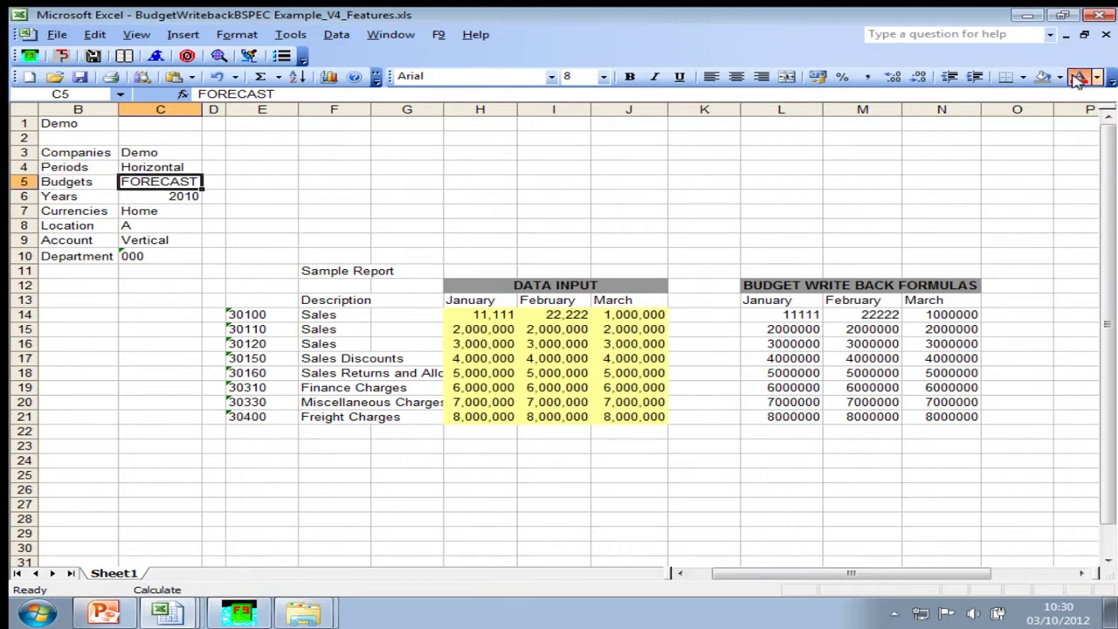
click(141, 137)
click(141, 177)
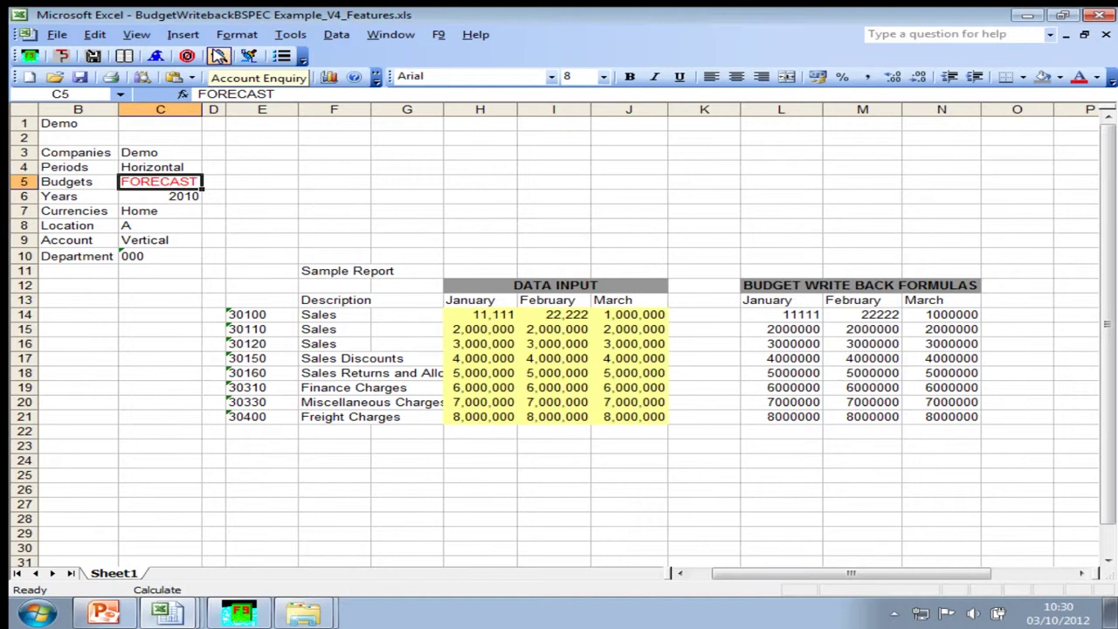
Check which balance types are available in the F9 Account Enquiry, and return to the worksheet
click(218, 56)
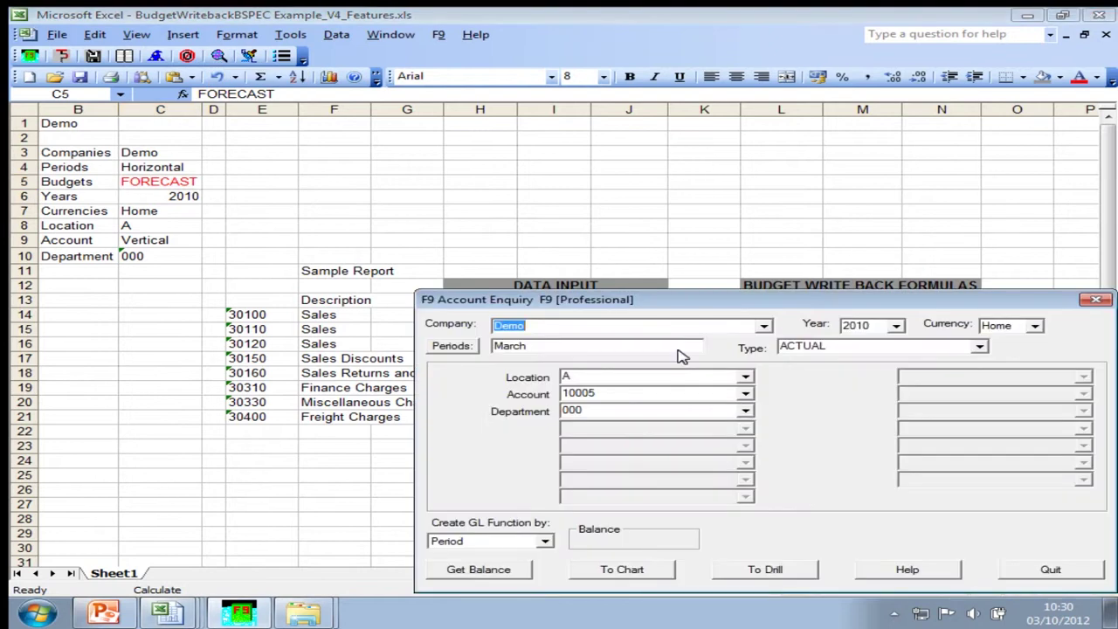
click(980, 346)
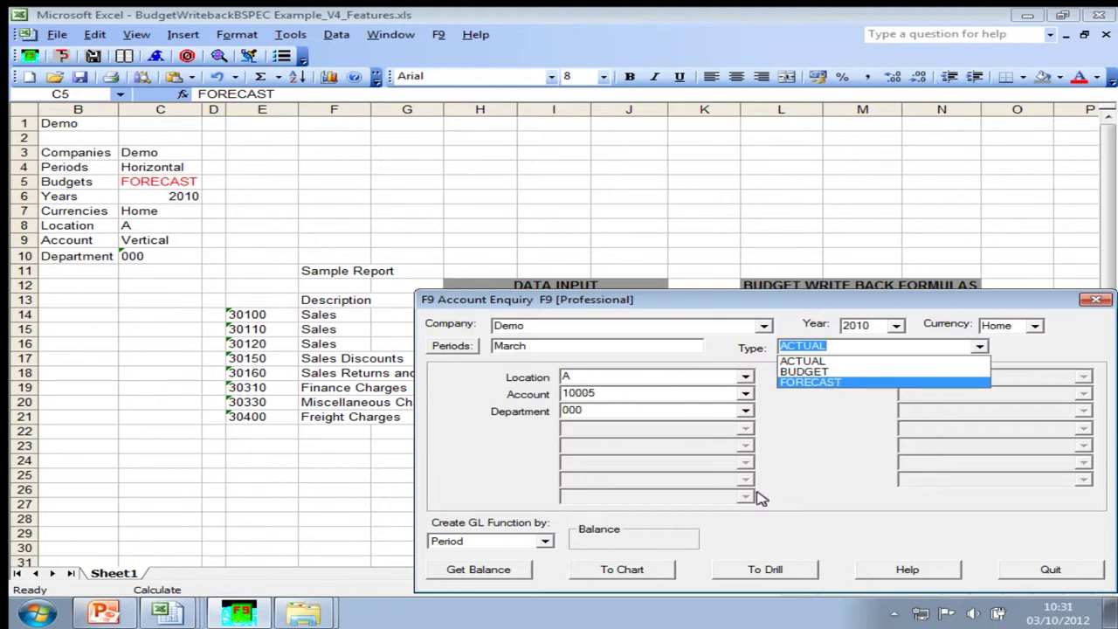
click(477, 114)
Change the Budgets entry in C5 to FORECAST1
key(F2)
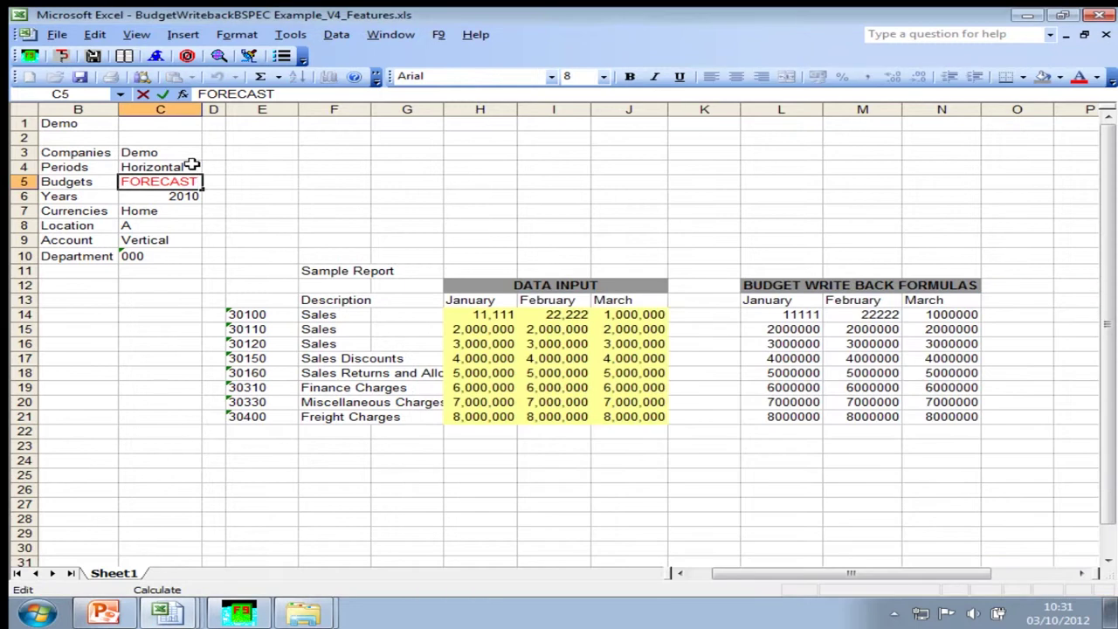
text(1)
key(Return)
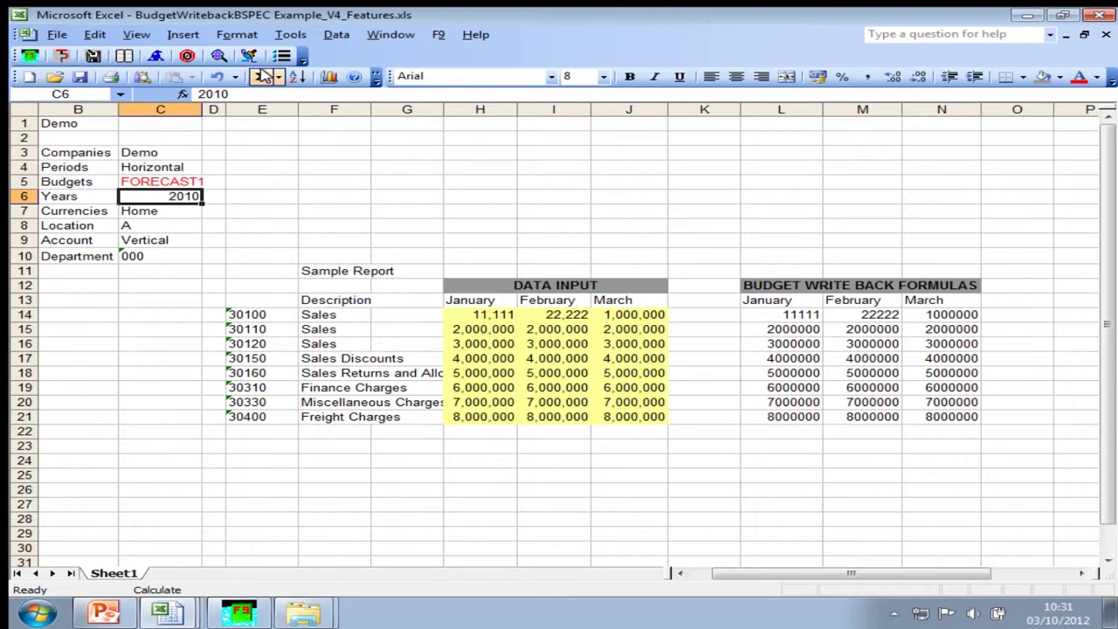
Reopen the F9 Account Enquiry and look for FORECAST1 among its balance types
click(219, 55)
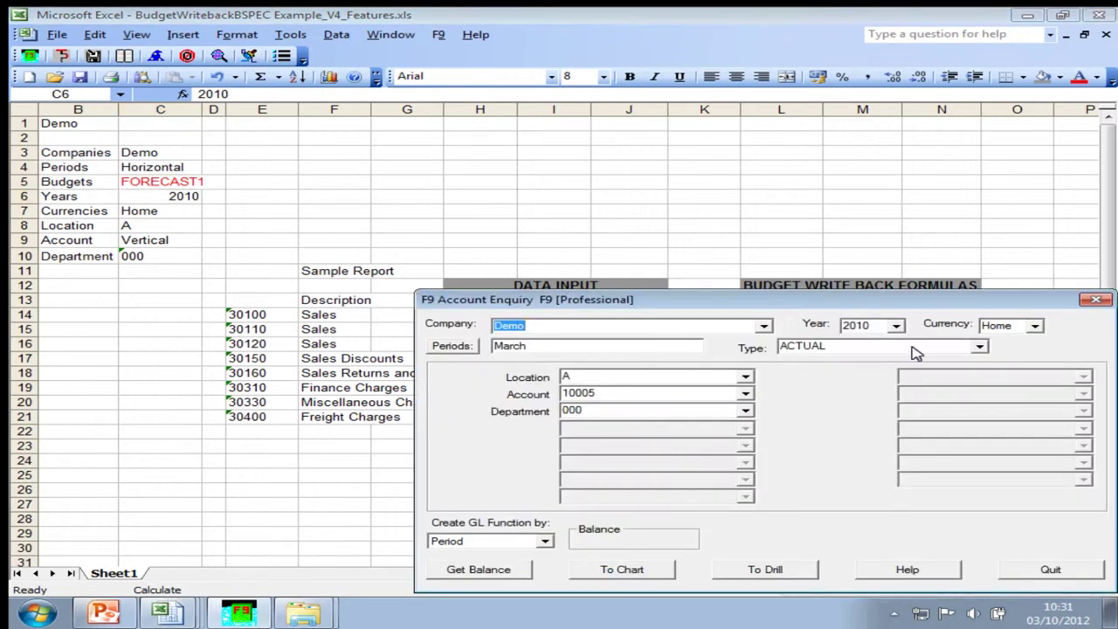
click(978, 348)
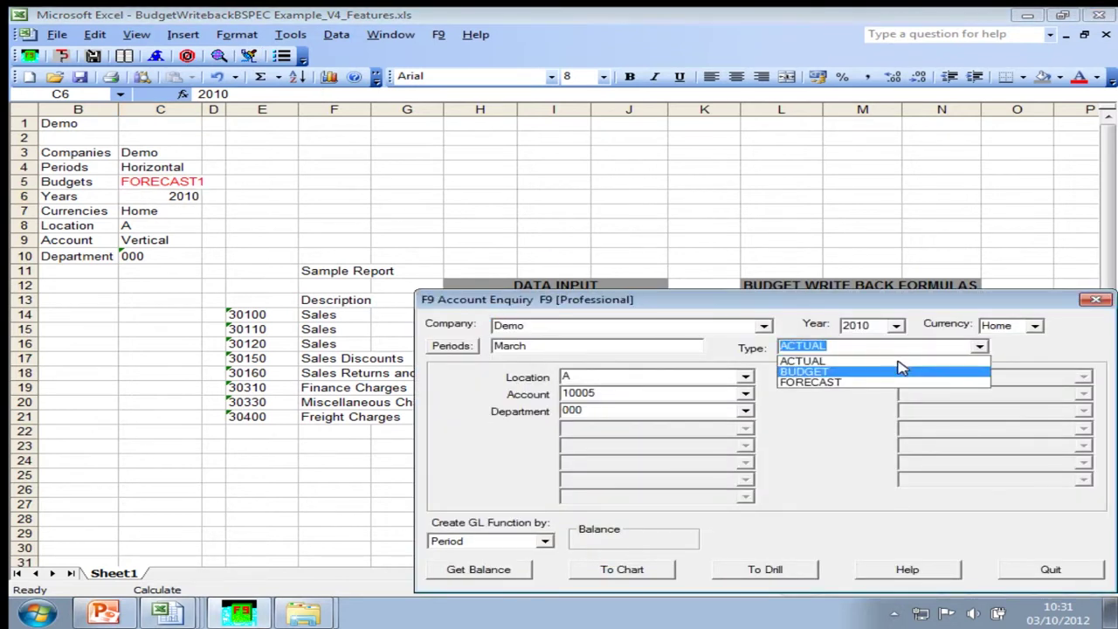
click(852, 306)
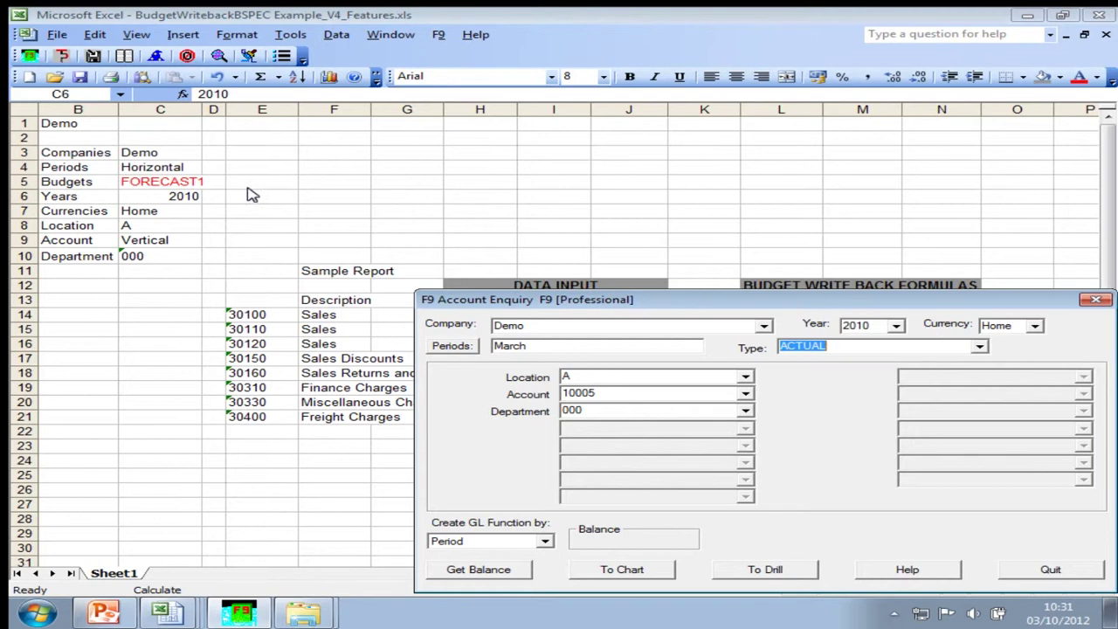
key(Escape)
Widen column C slightly so the FORECAST1 entry fits its cell
click(139, 183)
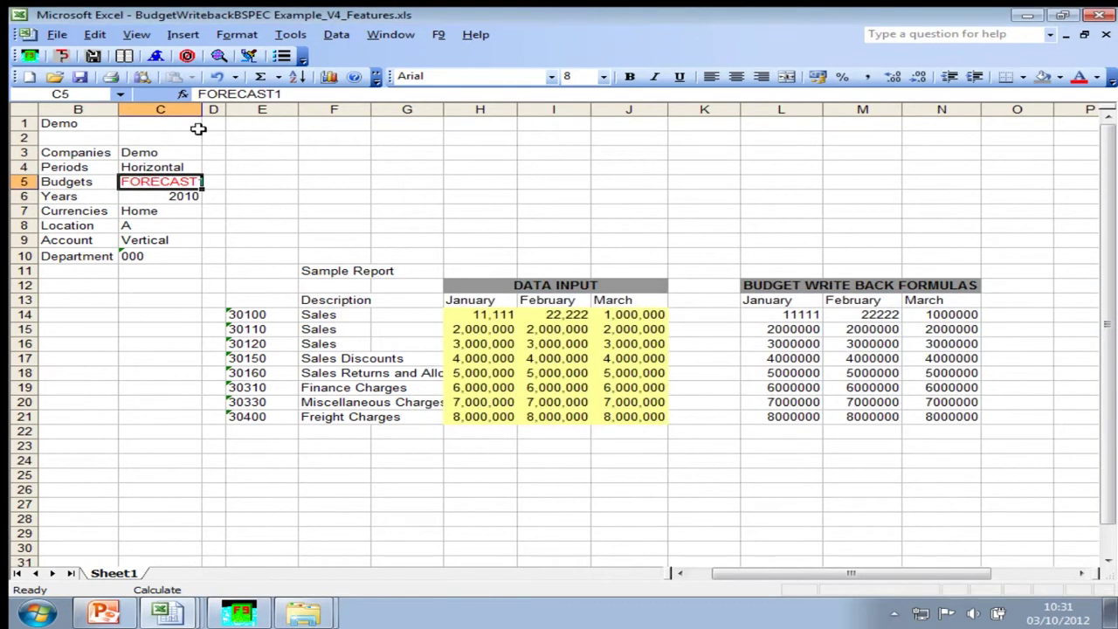
drag(202, 112, 209, 115)
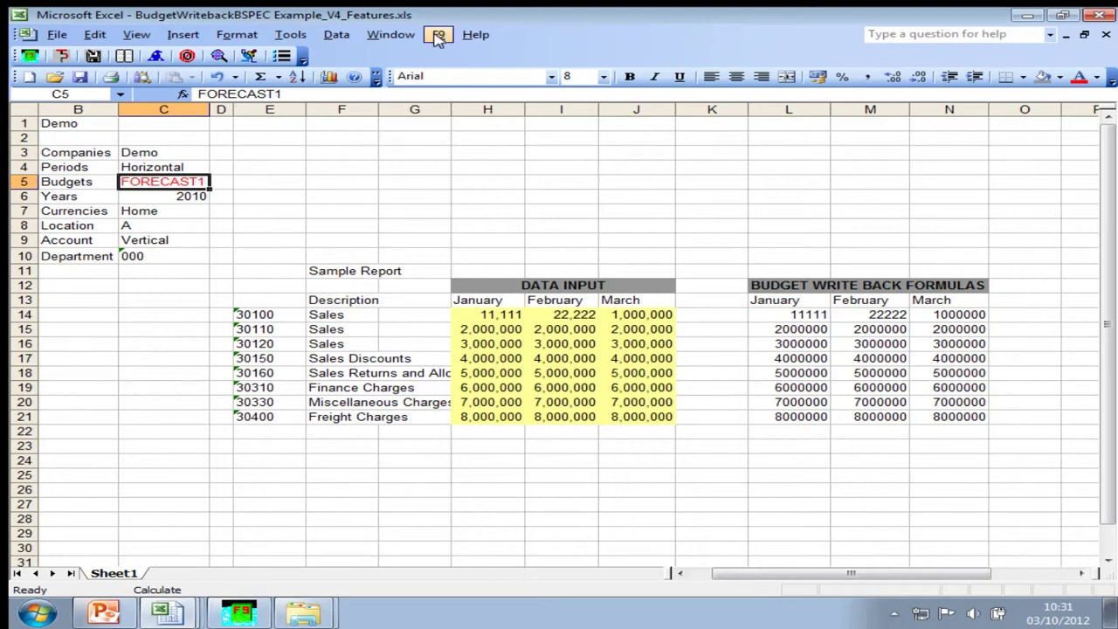
click(188, 196)
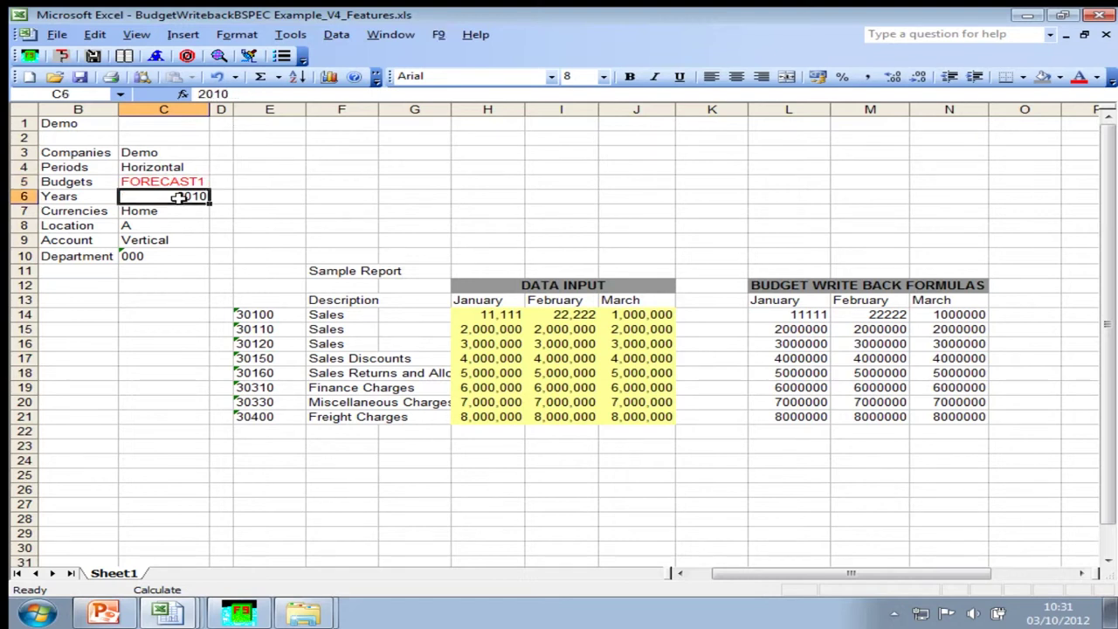
Set the year to 2010 in F9 Setup, check the budget list for FORECAST1, save the setup and quit Account Enquiry
click(440, 34)
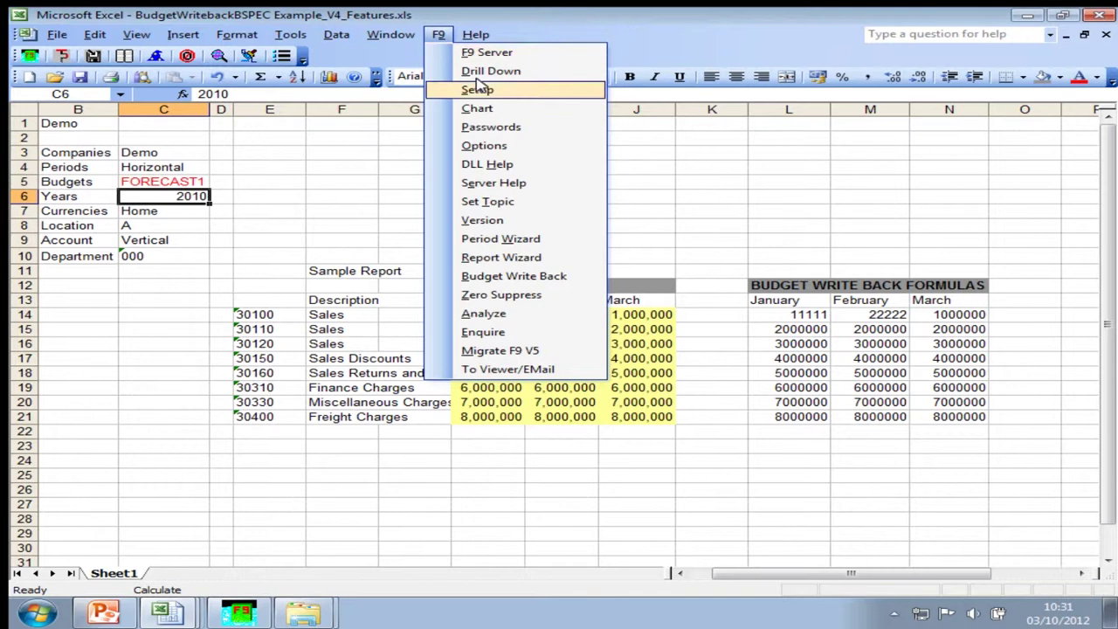
click(458, 87)
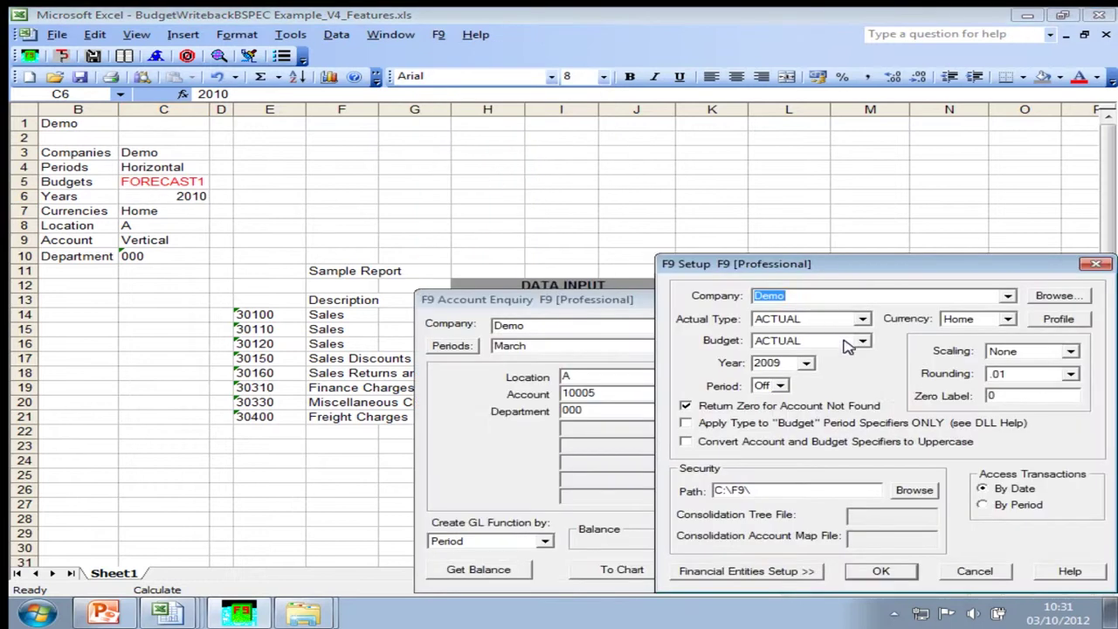
click(802, 362)
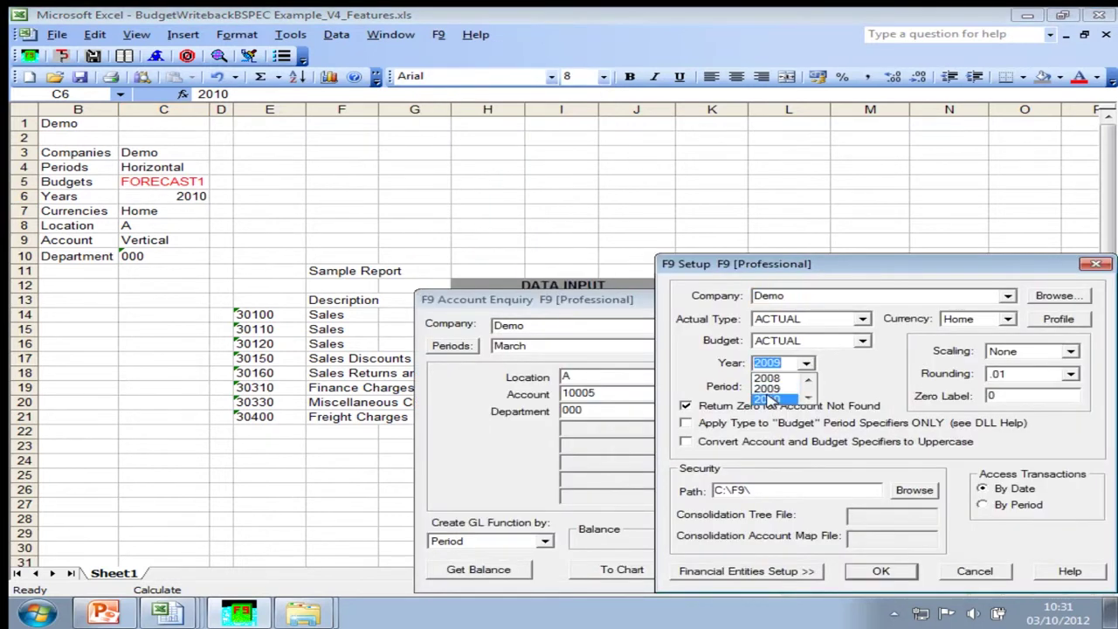
click(767, 390)
click(843, 342)
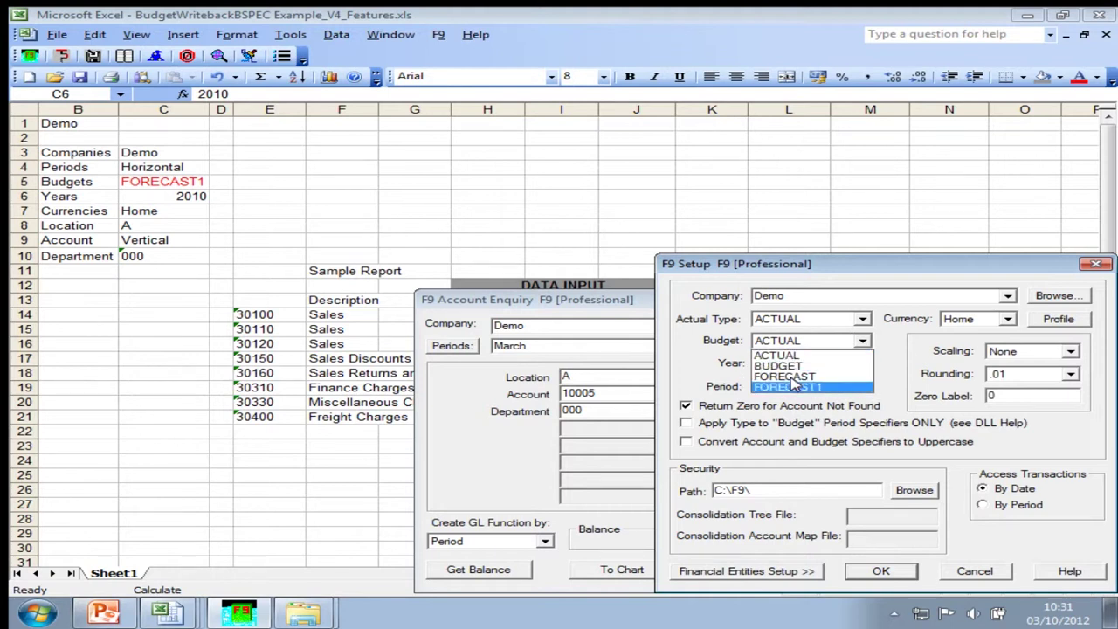
click(886, 569)
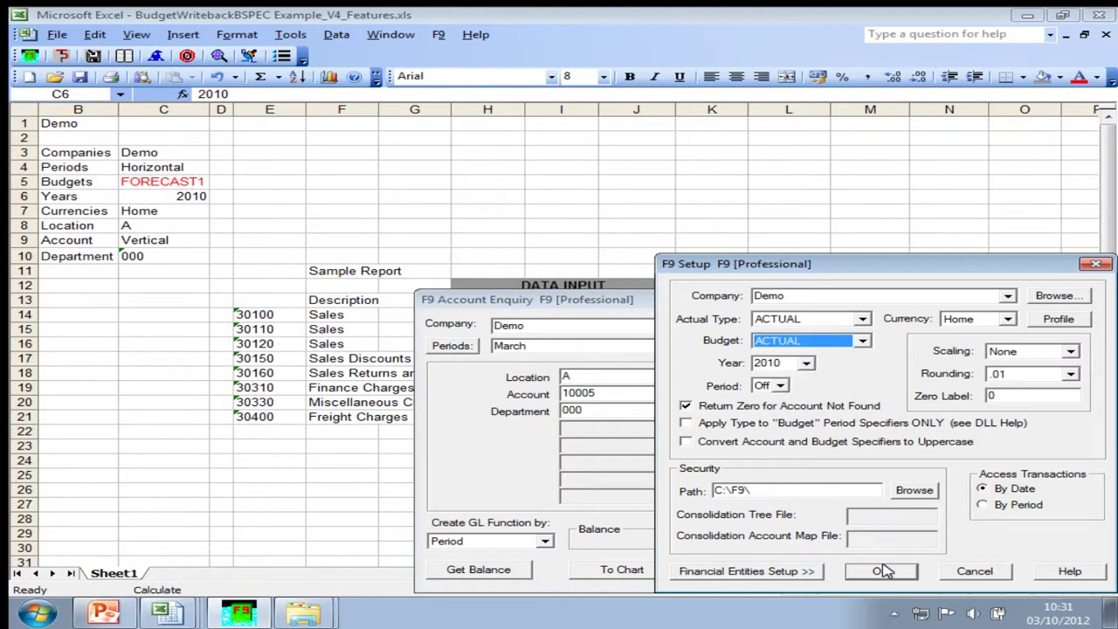
click(884, 570)
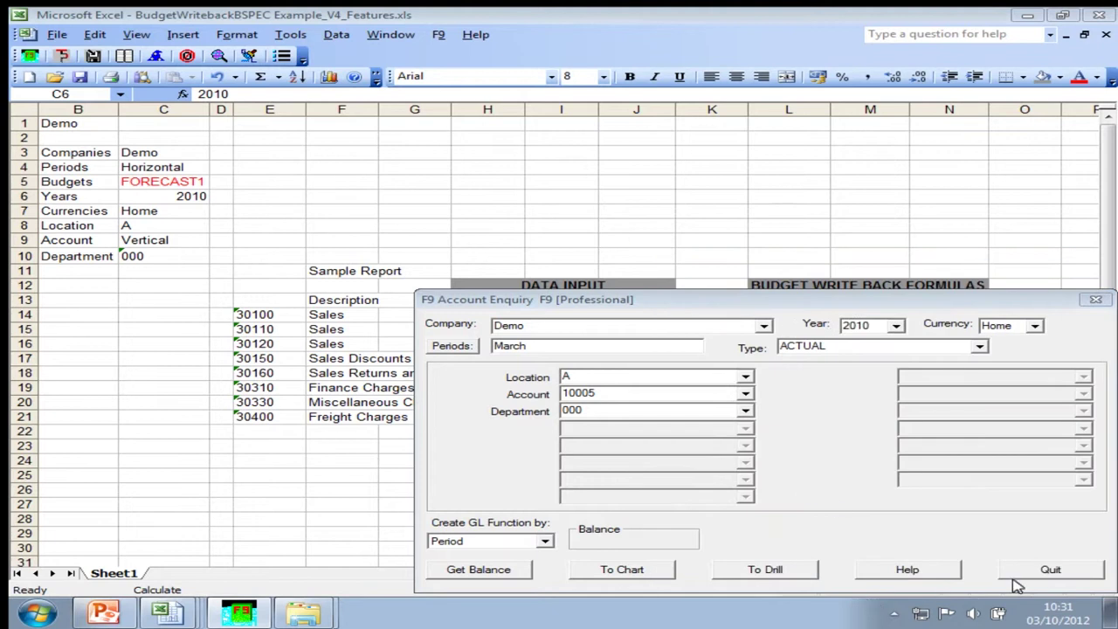
click(1049, 571)
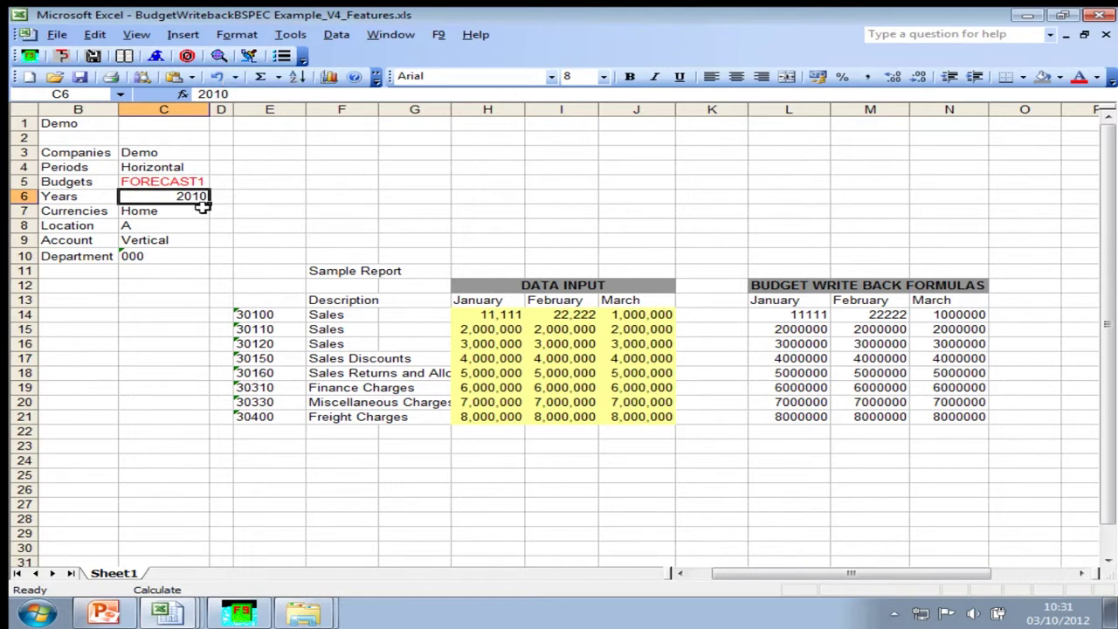
Review the Department, Location and Budgets selector cells, and switch to the F9v4_Features_Webinar.pptx presentation in PowerPoint
click(164, 255)
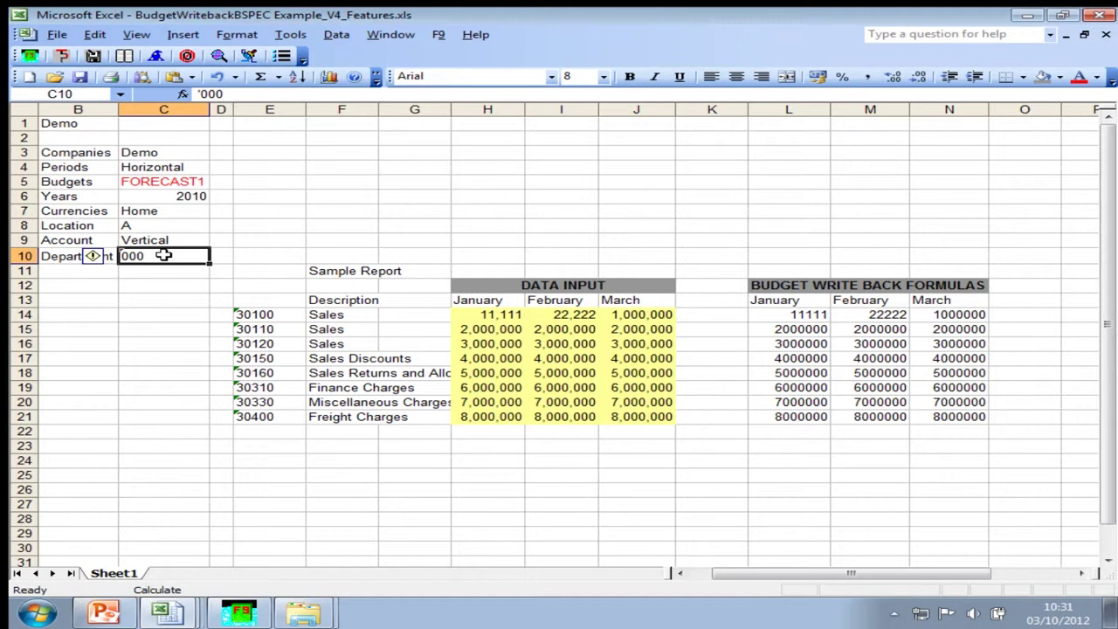
click(155, 226)
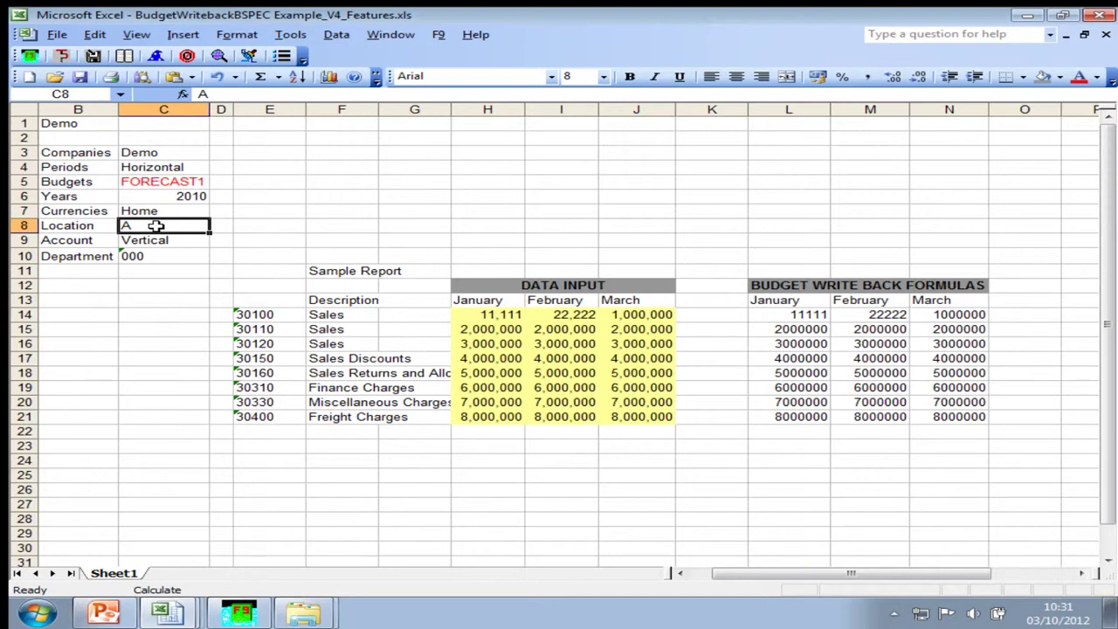
click(142, 183)
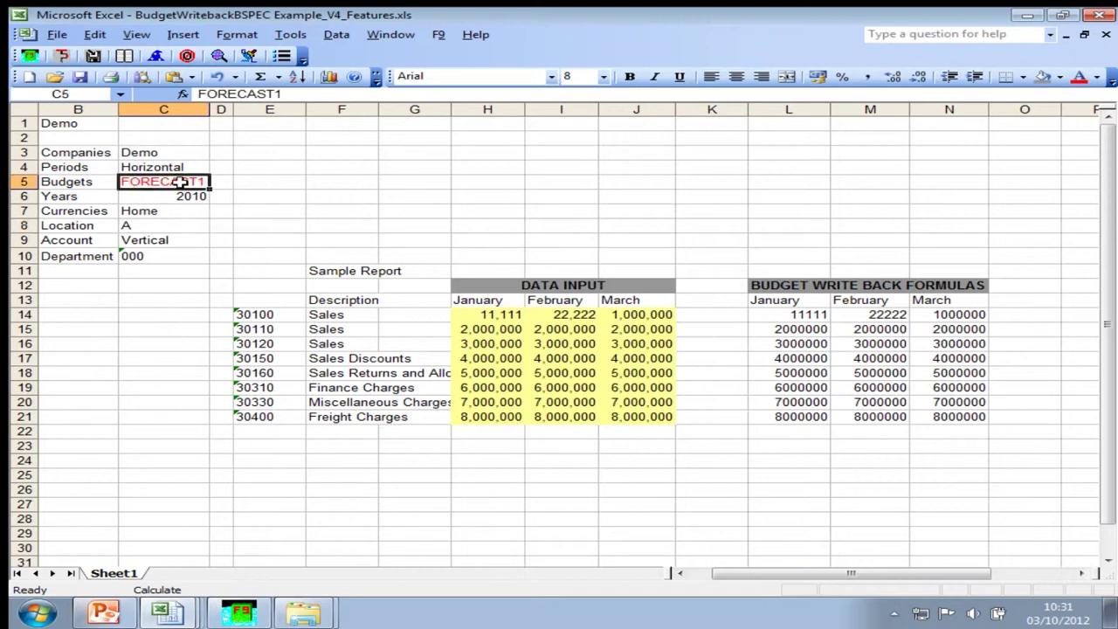
click(150, 166)
click(150, 179)
click(105, 613)
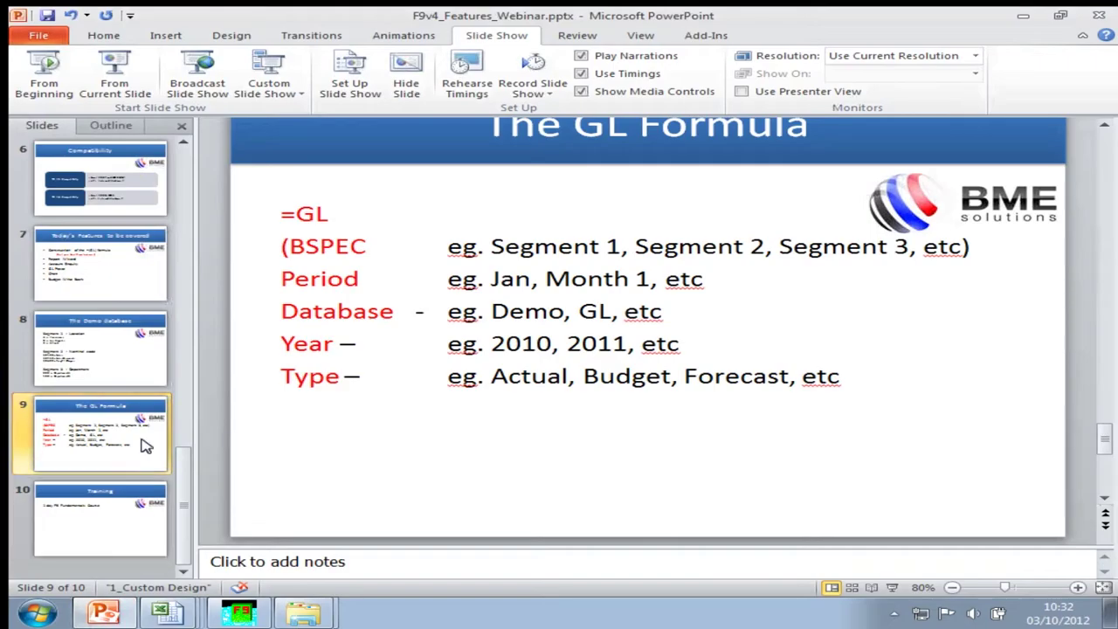